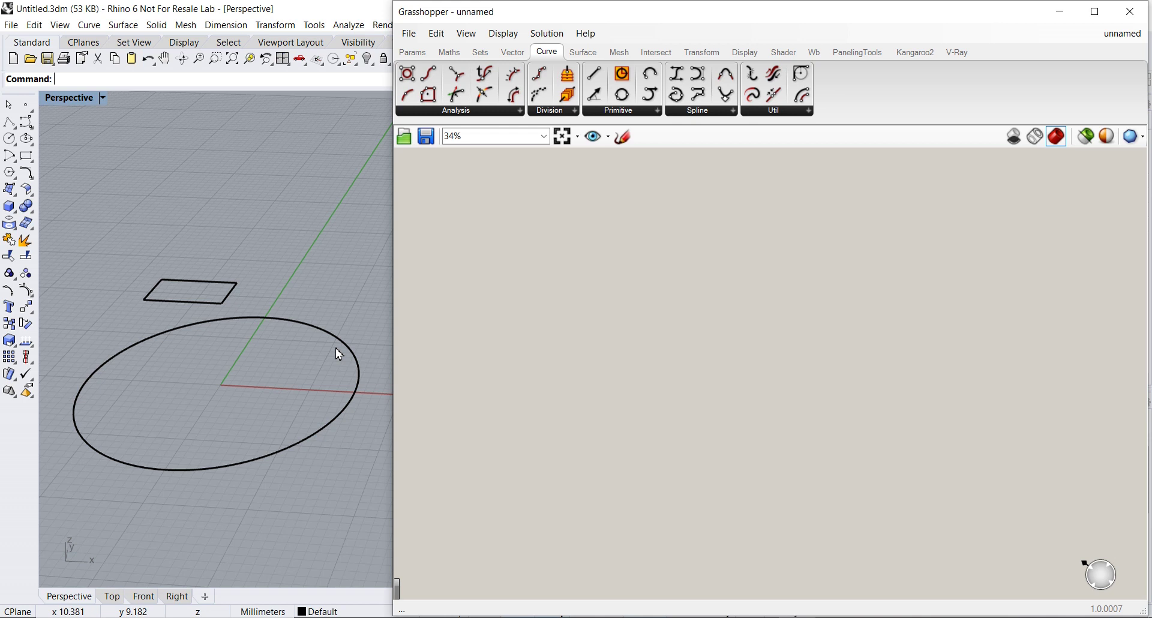
- Place two Curve parameters from Params > Geometry, one above the other, on the canvas
scroll(336, 360, up, 4)
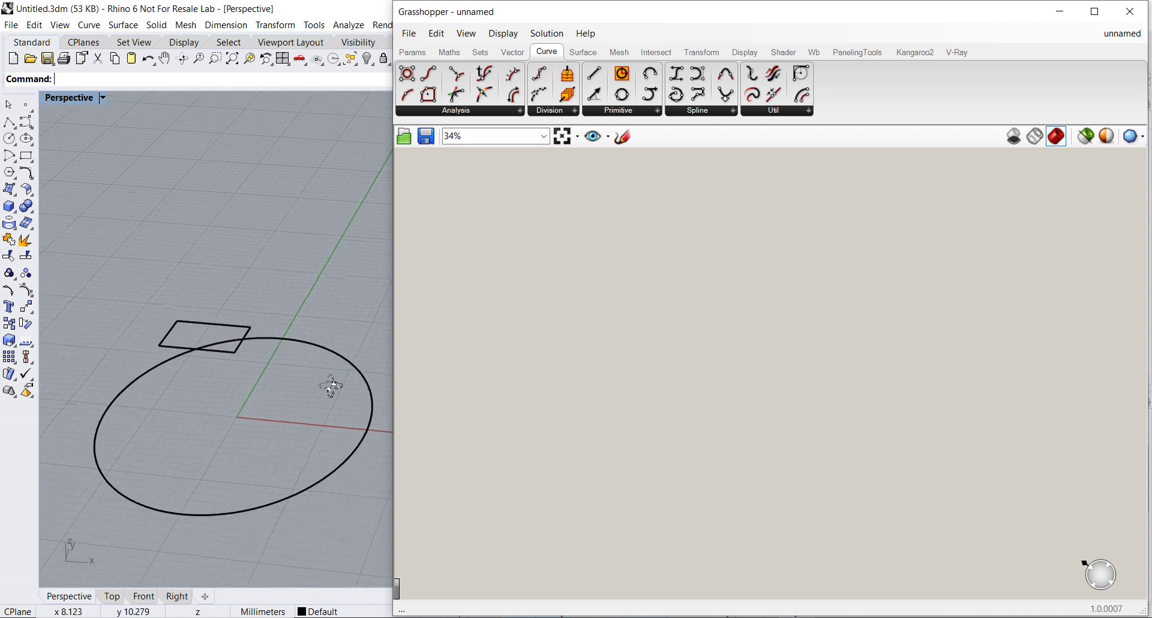
mouse_move(189, 337)
right_down()
mouse_move(228, 360)
mouse_move(190, 340)
right_up()
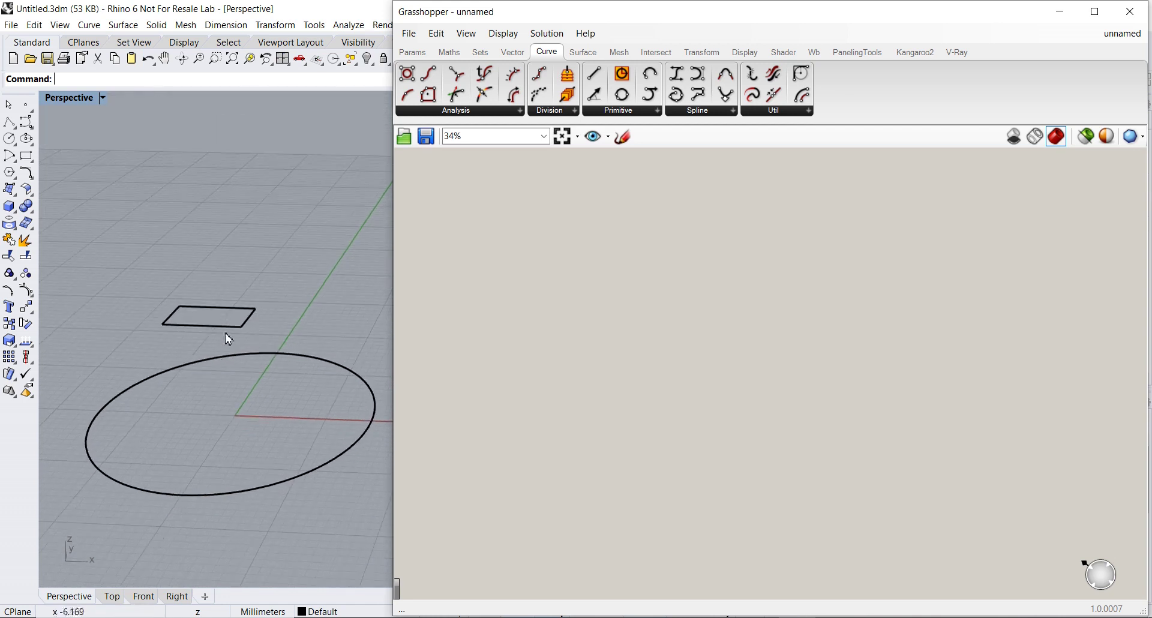
mouse_move(272, 410)
right_down()
mouse_move(258, 434)
mouse_move(268, 407)
right_up()
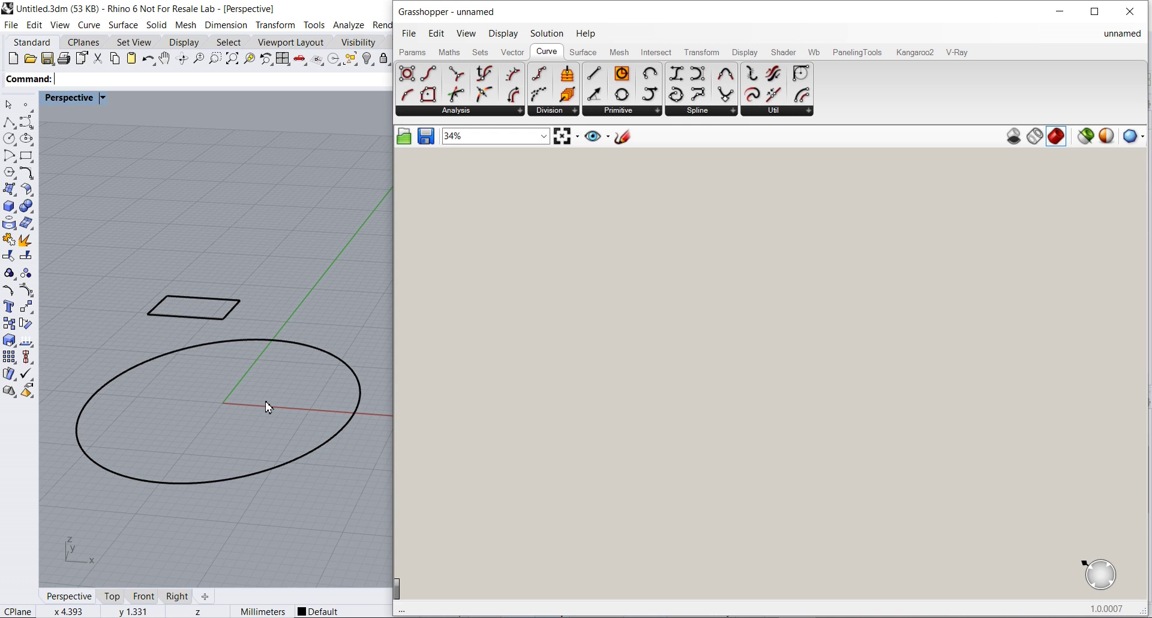
scroll(268, 407, up, 2)
scroll(268, 407, down, 1)
shift+right_drag(268, 407, 278, 406)
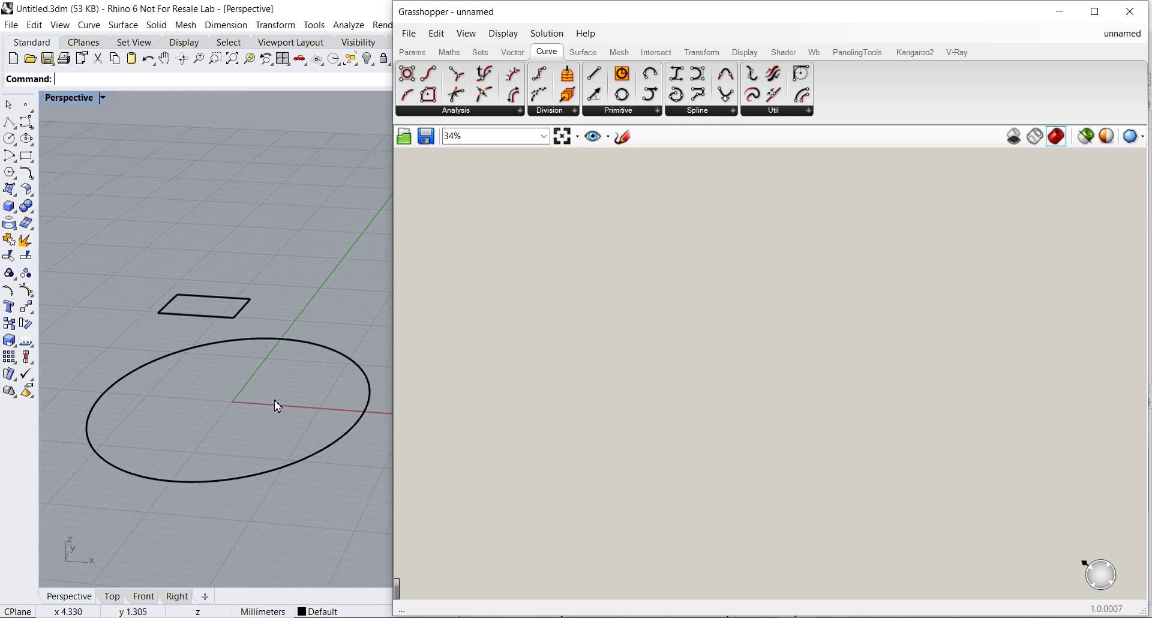
shift+right_drag(278, 407, 268, 411)
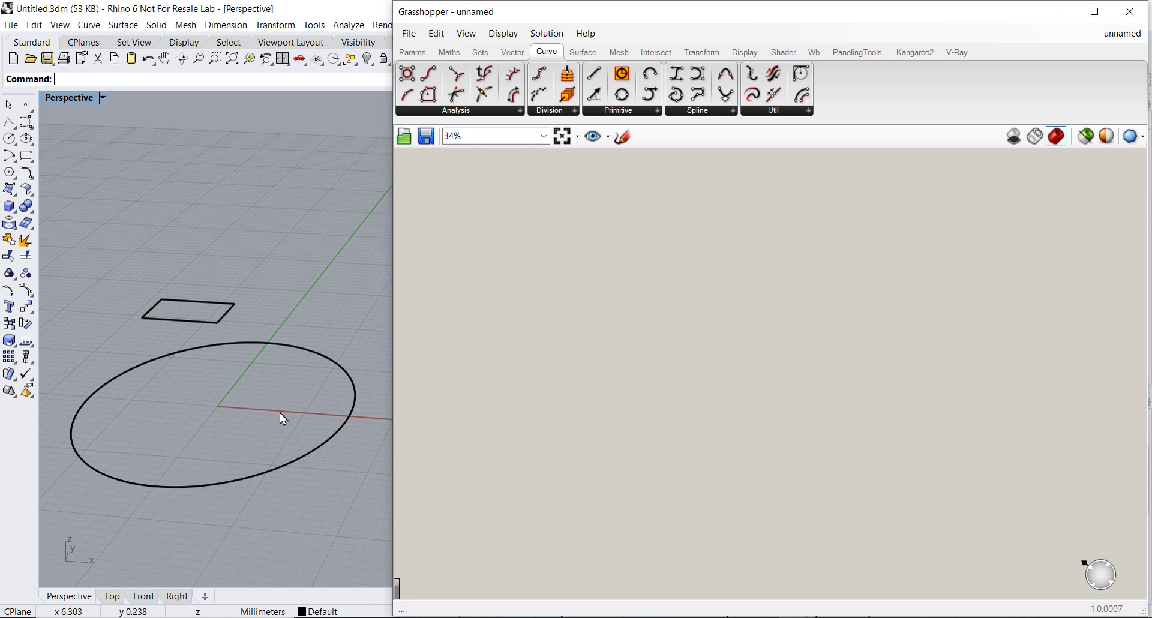
click(409, 53)
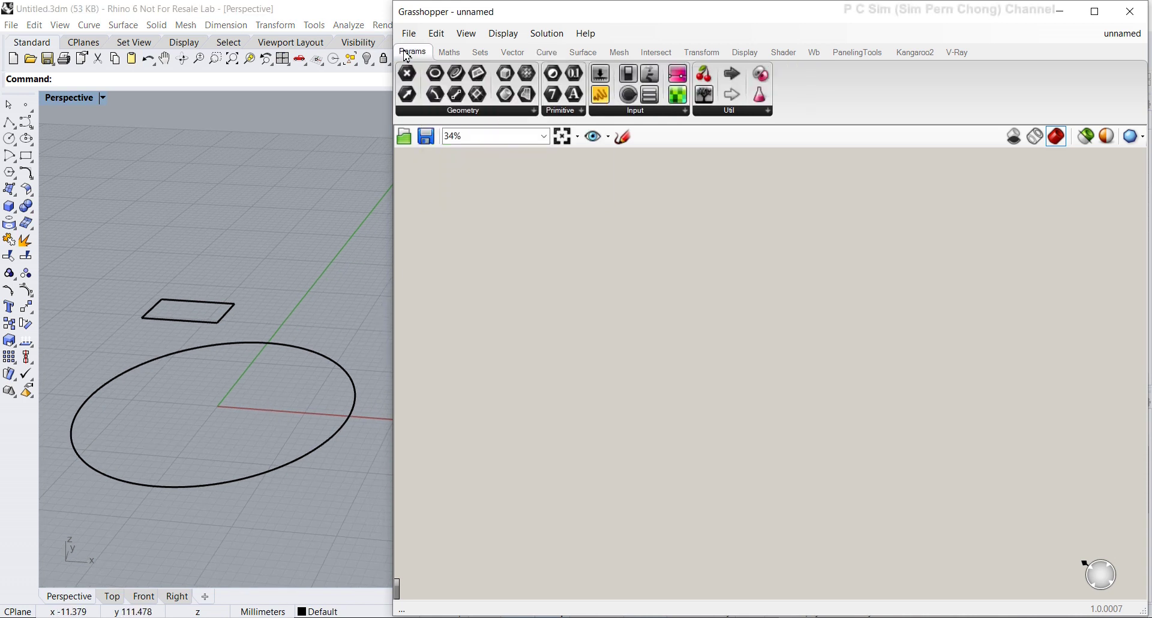
click(431, 114)
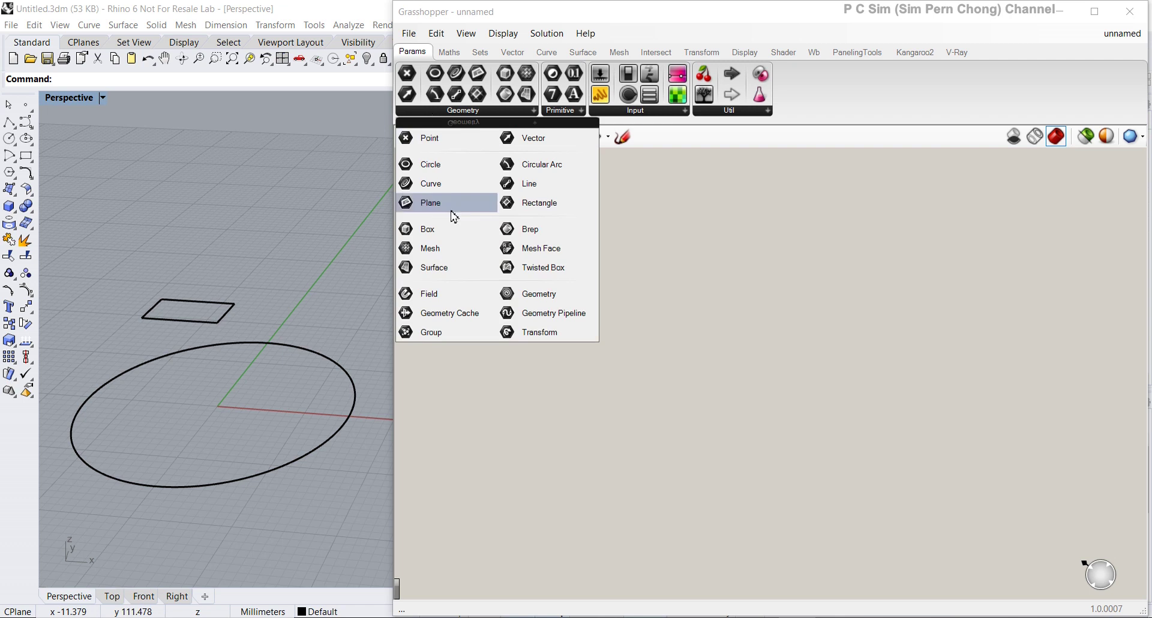
drag(438, 188, 514, 288)
scroll(502, 264, up, 5)
alt+drag(533, 386, 533, 408)
- Set the upper Curve parameter to reference the rectangle in Rhino
click(522, 285)
right_click(521, 286)
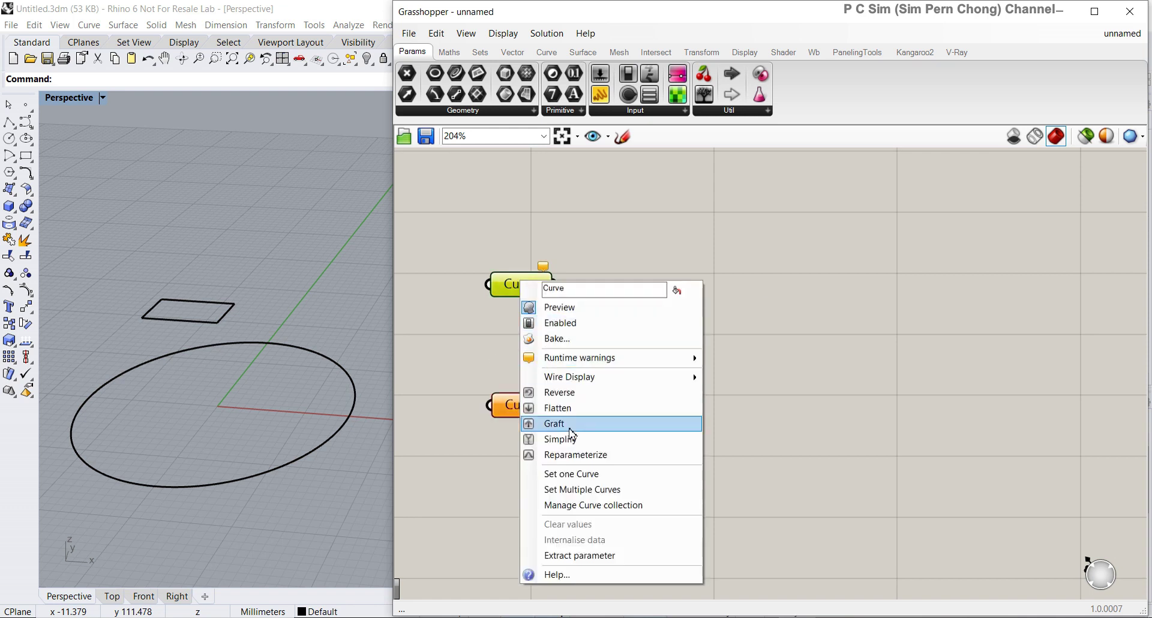
click(555, 473)
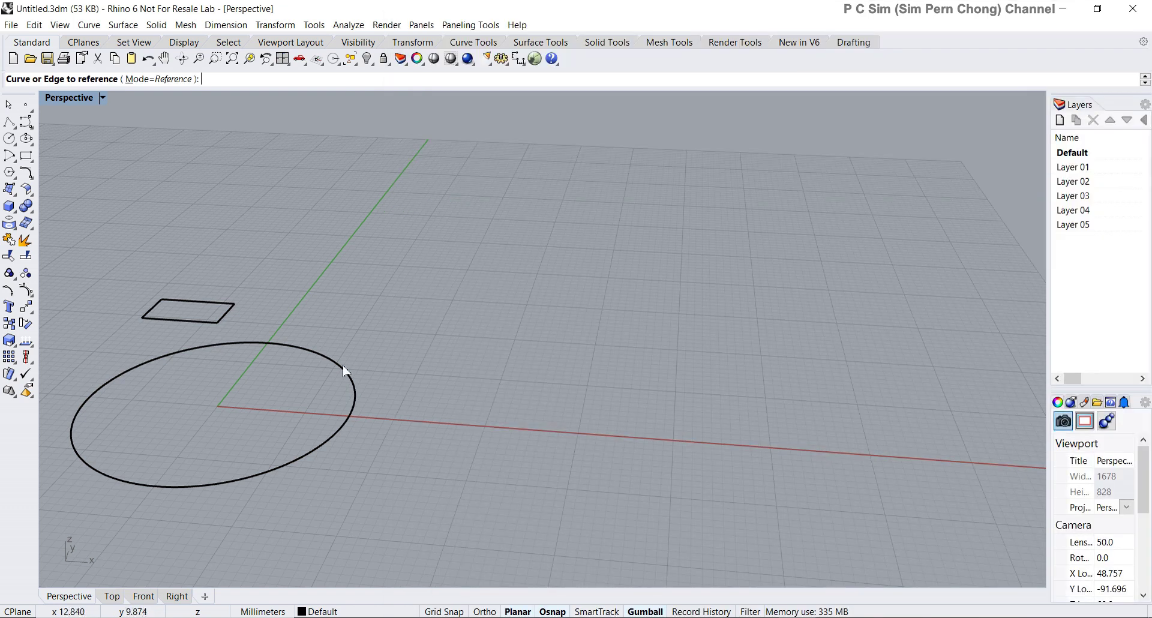
click(227, 315)
- Set the lower Curve parameter to reference the ellipse, then check the rectangle reference
click(529, 410)
right_click(529, 409)
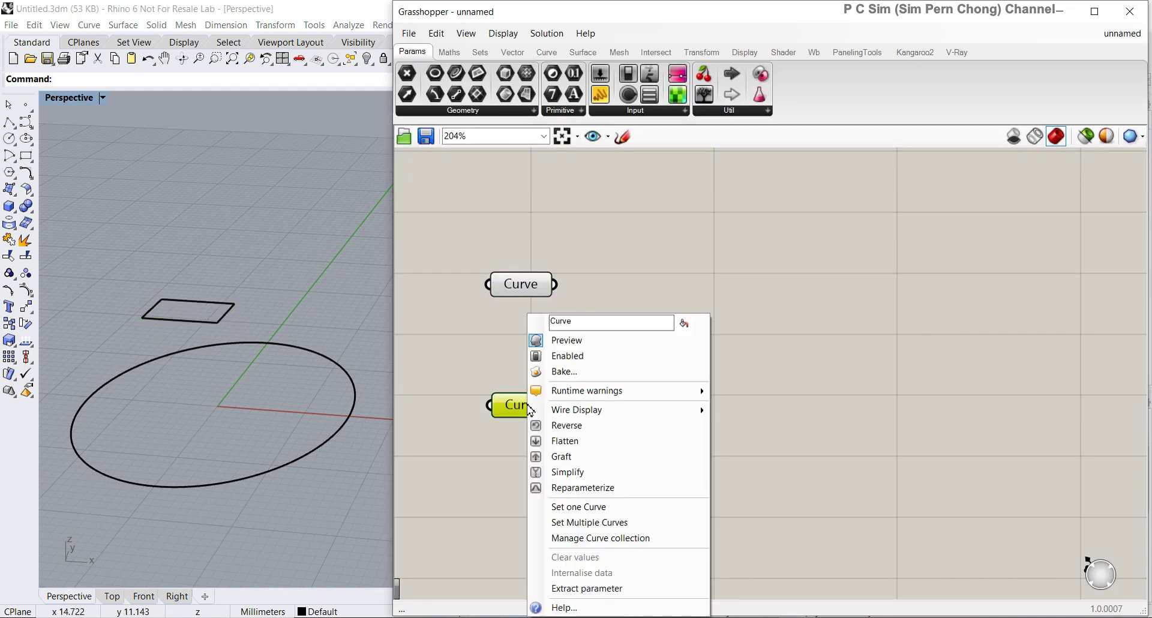
click(594, 510)
click(330, 456)
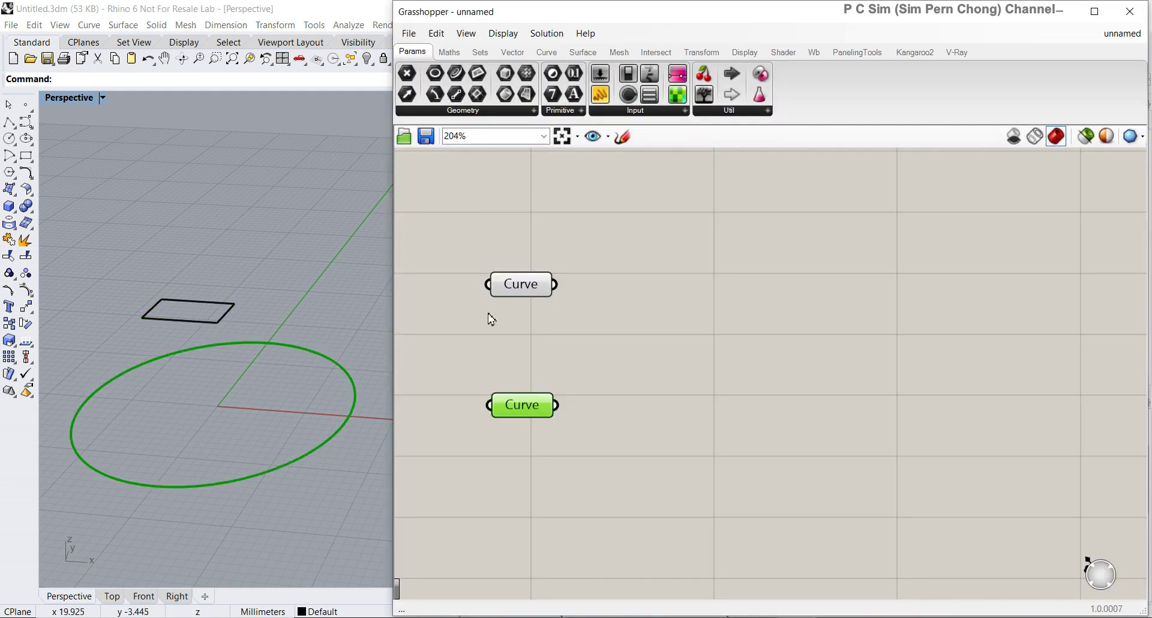
click(520, 296)
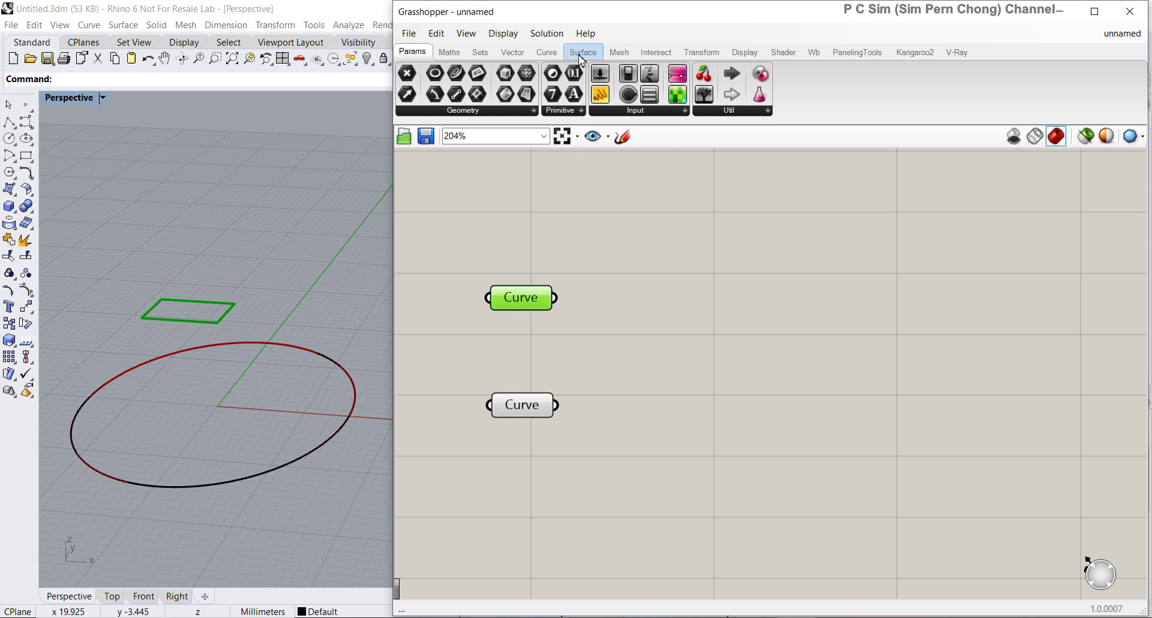
- Add a Loft component and wire the rectangle and ellipse curves into its Curves input
click(582, 52)
click(588, 114)
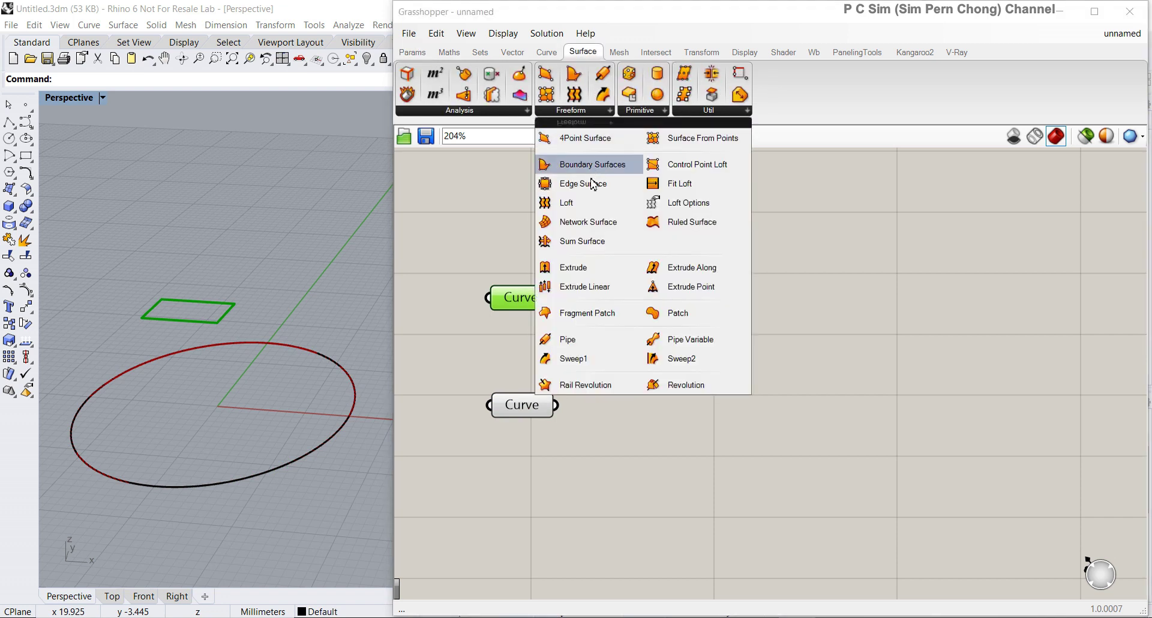
drag(570, 202, 766, 340)
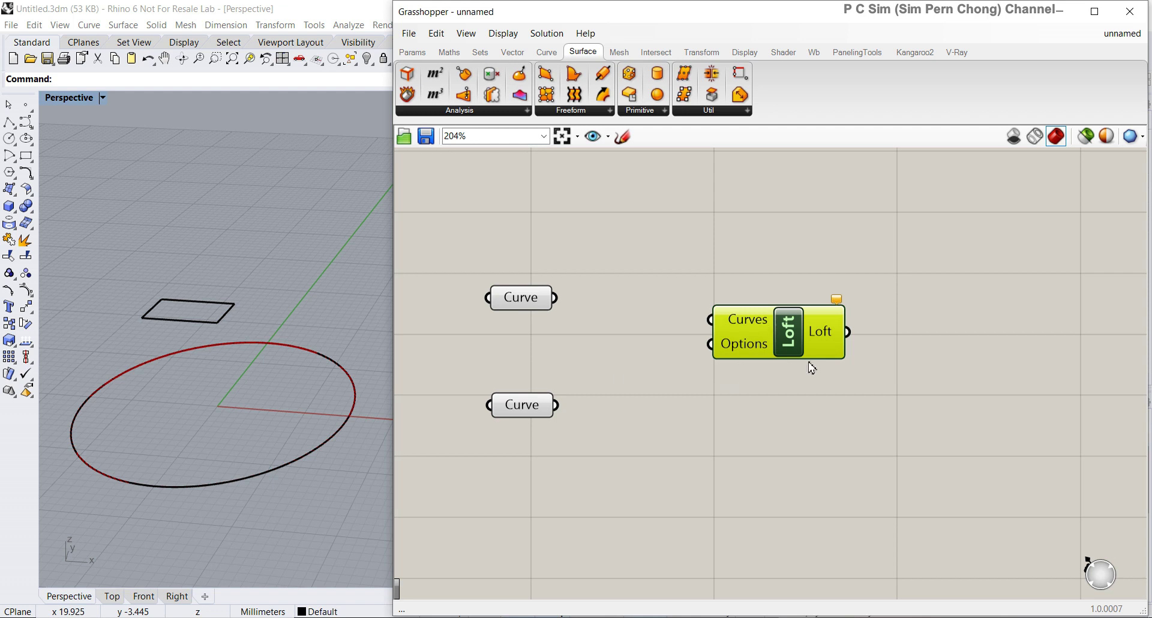
drag(555, 297, 710, 319)
drag(555, 405, 717, 330)
right_drag(244, 344, 284, 347)
scroll(264, 341, down, 3)
- Add a Loft Options component and connect it to the Loft's Options input
click(573, 111)
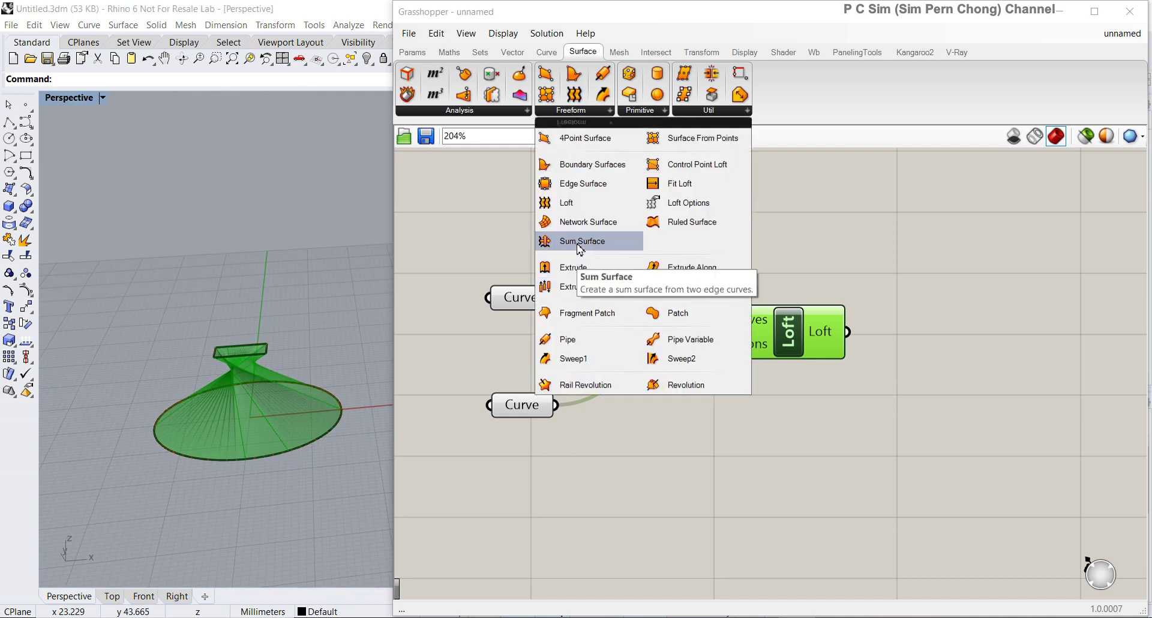
click(686, 203)
click(651, 456)
drag(764, 350, 815, 354)
drag(699, 449, 799, 349)
drag(611, 487, 630, 516)
- Set the Loft Options Adjust input to True
right_click(595, 457)
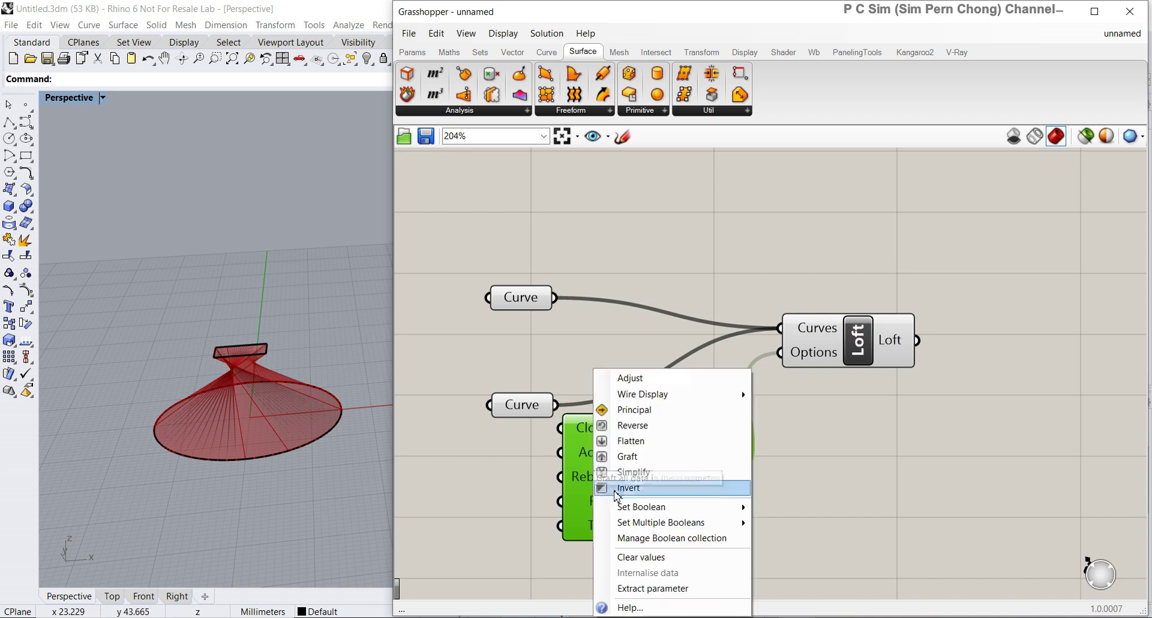
mouse_move(639, 510)
click(784, 523)
mouse_move(308, 386)
right_down()
mouse_move(258, 423)
mouse_move(303, 397)
right_up()
- Add a Custom Preview from Display > Preview and feed the loft into its Geometry
click(744, 54)
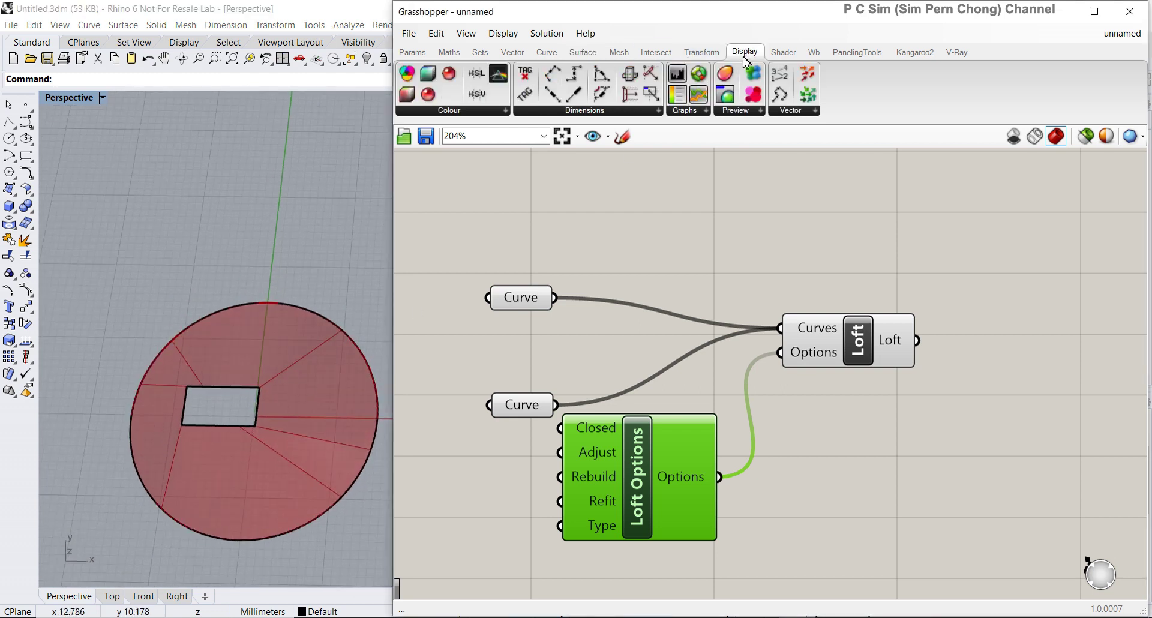
click(723, 114)
drag(744, 158, 1037, 278)
drag(918, 340, 980, 242)
right_drag(303, 285, 228, 323)
scroll(276, 337, up, 3)
scroll(291, 312, down, 4)
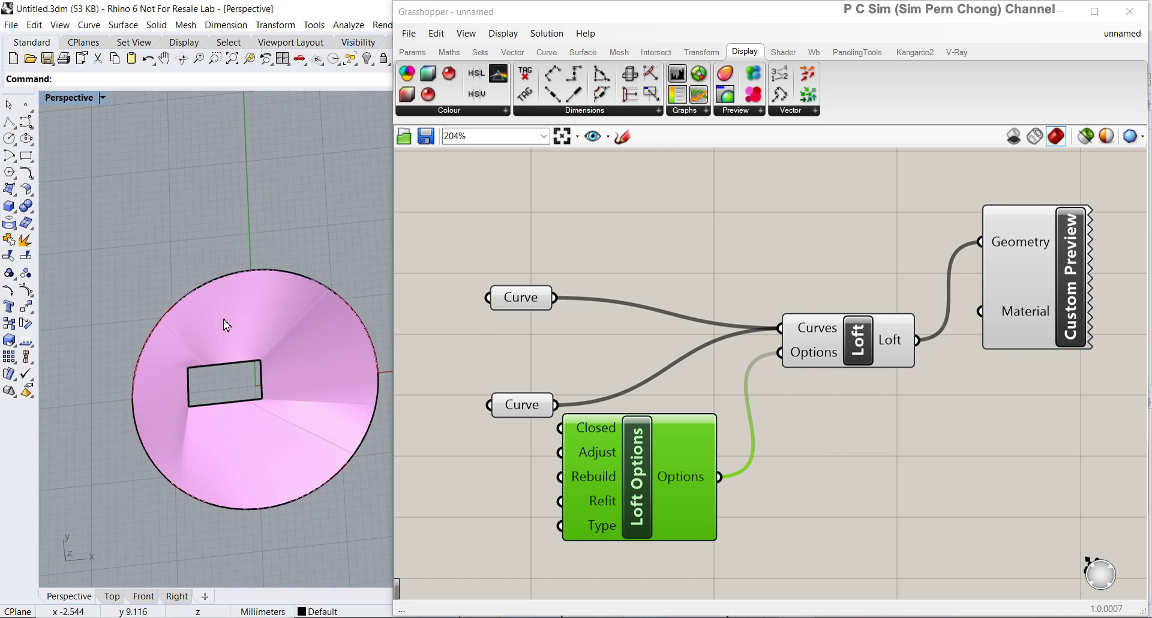
right_drag(321, 327, 300, 306)
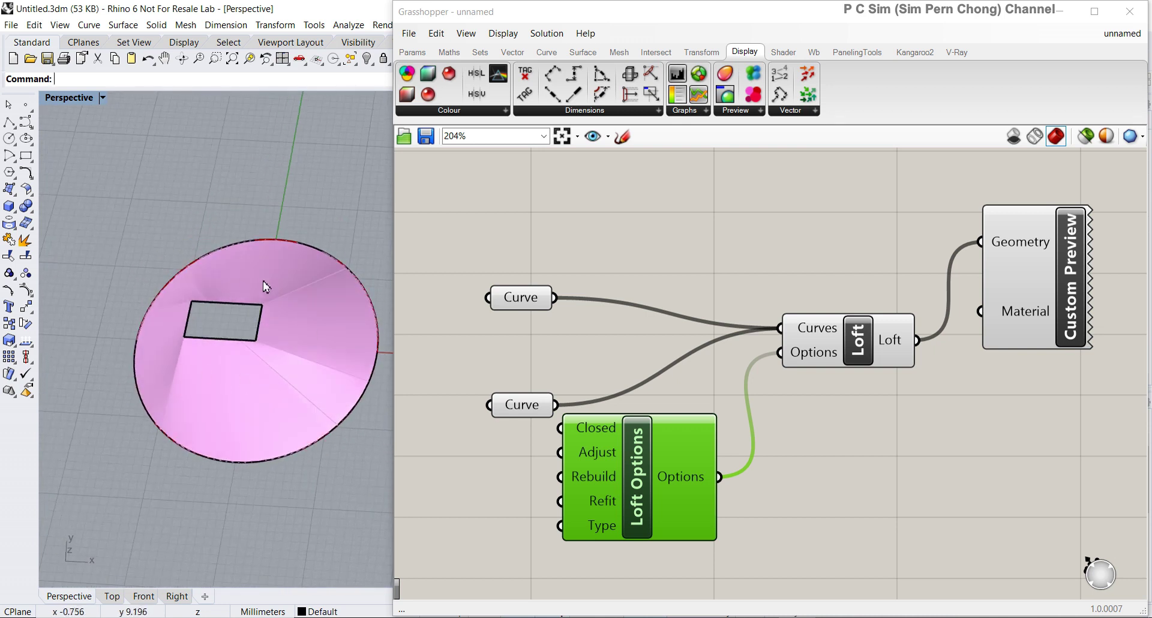
- Spread out Custom Preview, Loft and Loft Options, then box-select Loft and Loft Options
right_drag(983, 339, 976, 300)
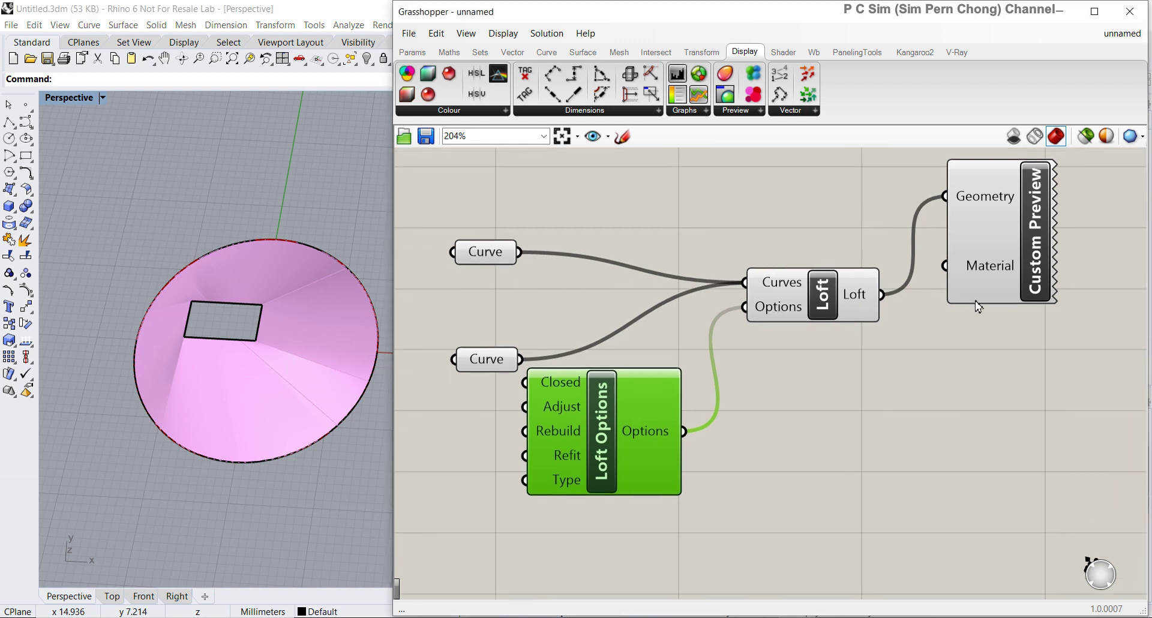
drag(977, 300, 1065, 292)
drag(837, 304, 870, 304)
drag(641, 420, 727, 408)
drag(573, 198, 952, 569)
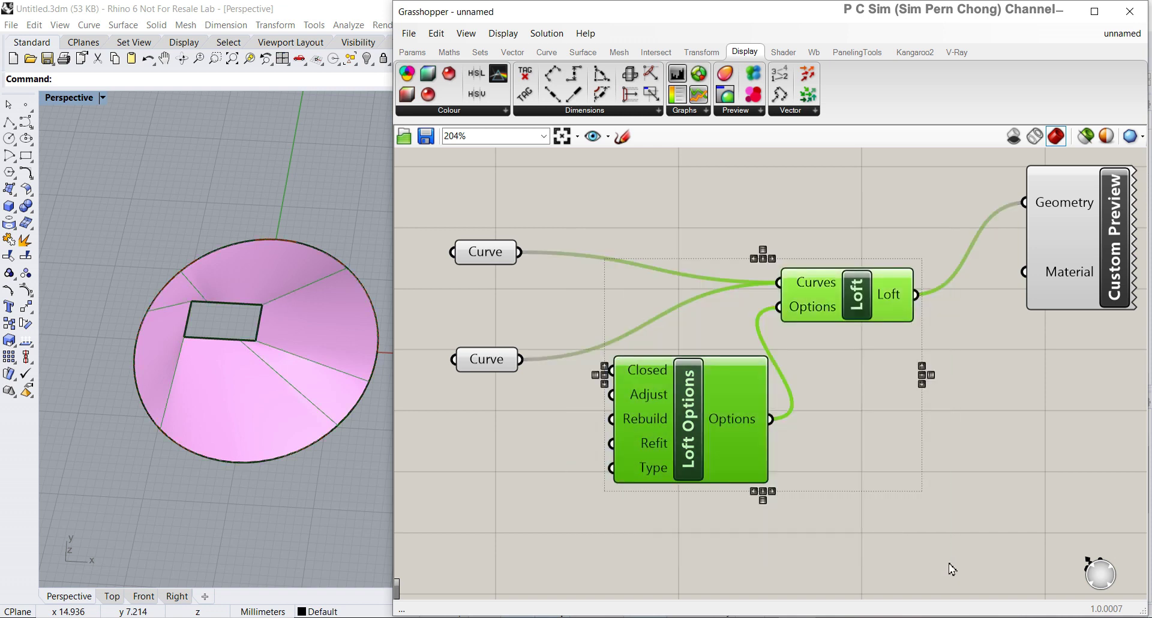
- Delete the selected Loft and Loft Options components
mouse_move(752, 374)
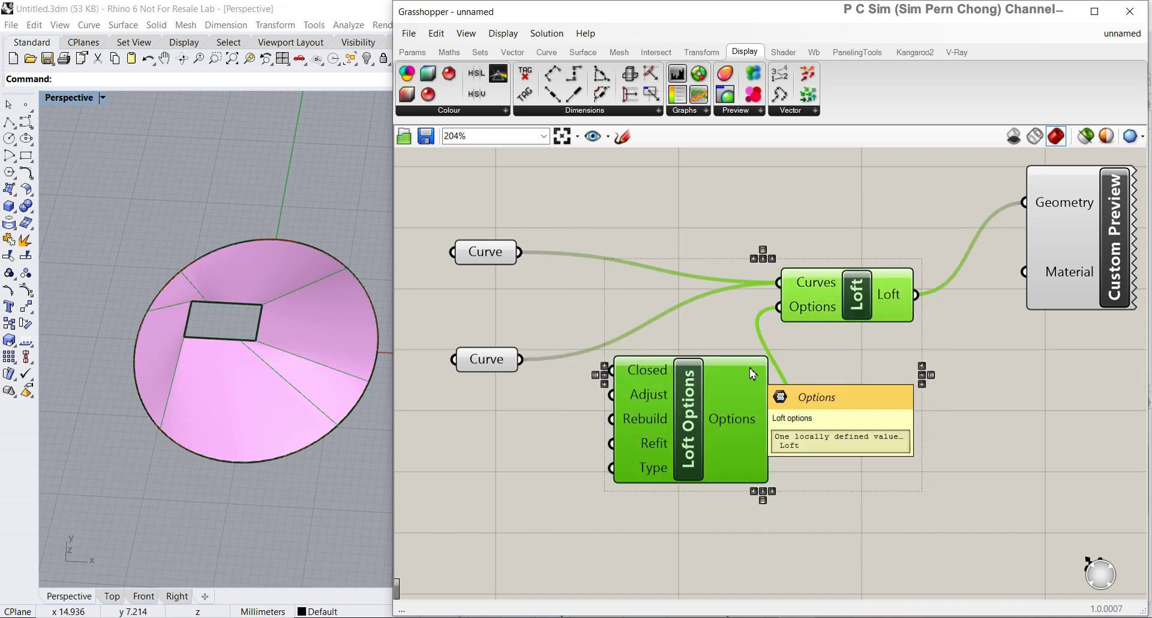
key(Delete)
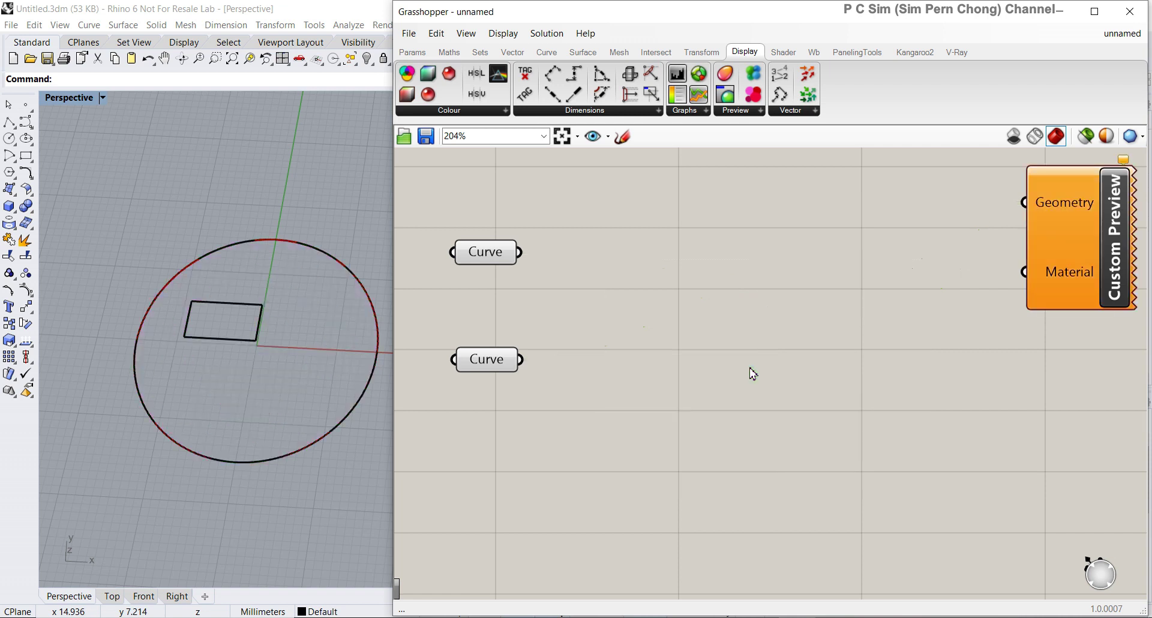
scroll(713, 375, down, 2)
right_drag(650, 376, 599, 334)
scroll(550, 334, up, 2)
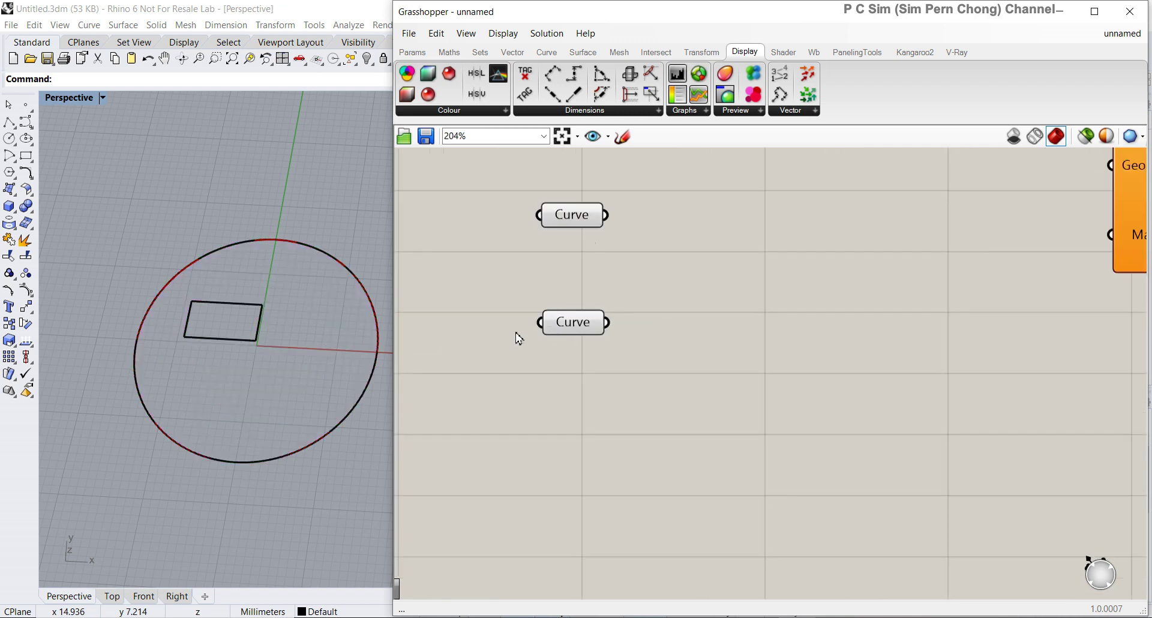
- Orbit toward a top-down view and shift the lower Curve parameter down-left
right_drag(295, 338, 300, 314)
scroll(303, 312, down, 3)
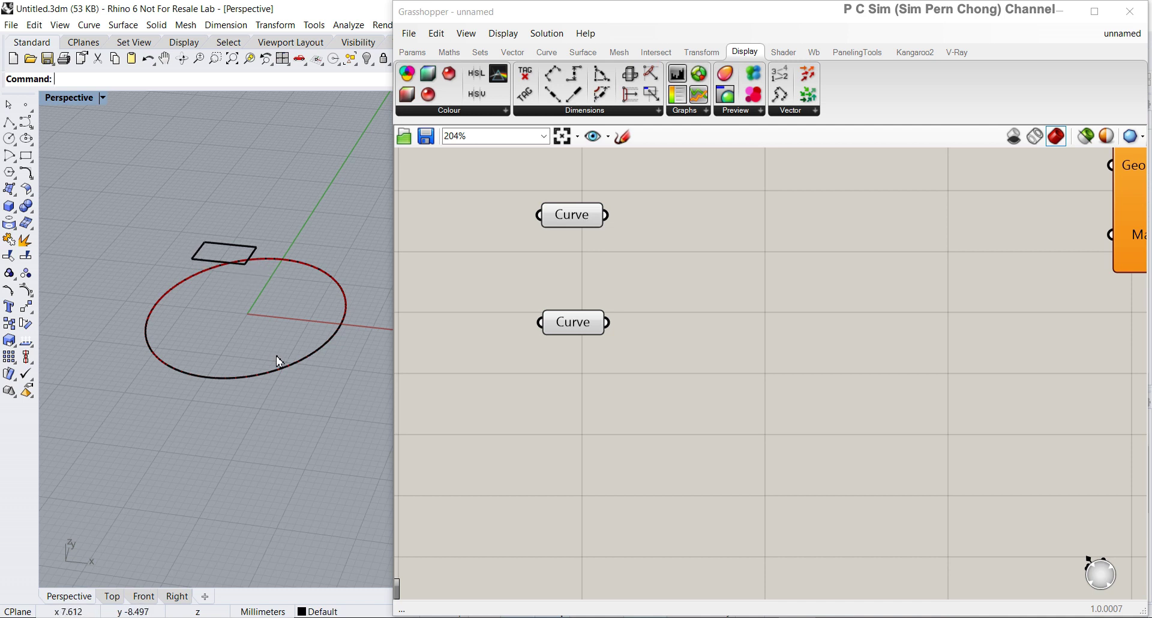
right_drag(262, 346, 200, 337)
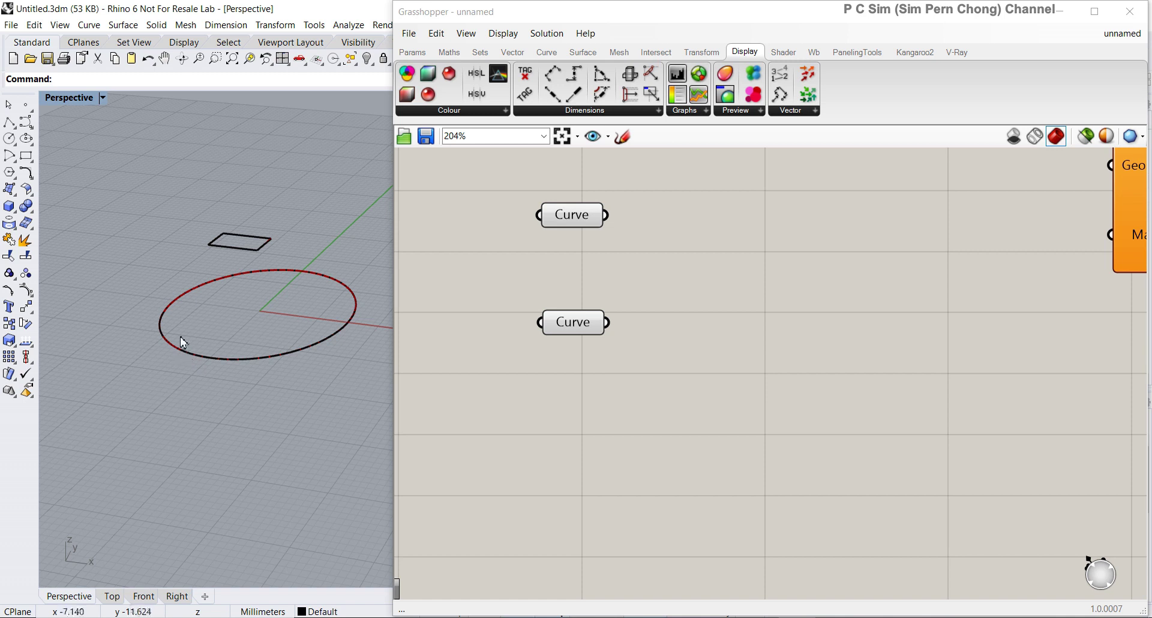
right_drag(264, 253, 291, 303)
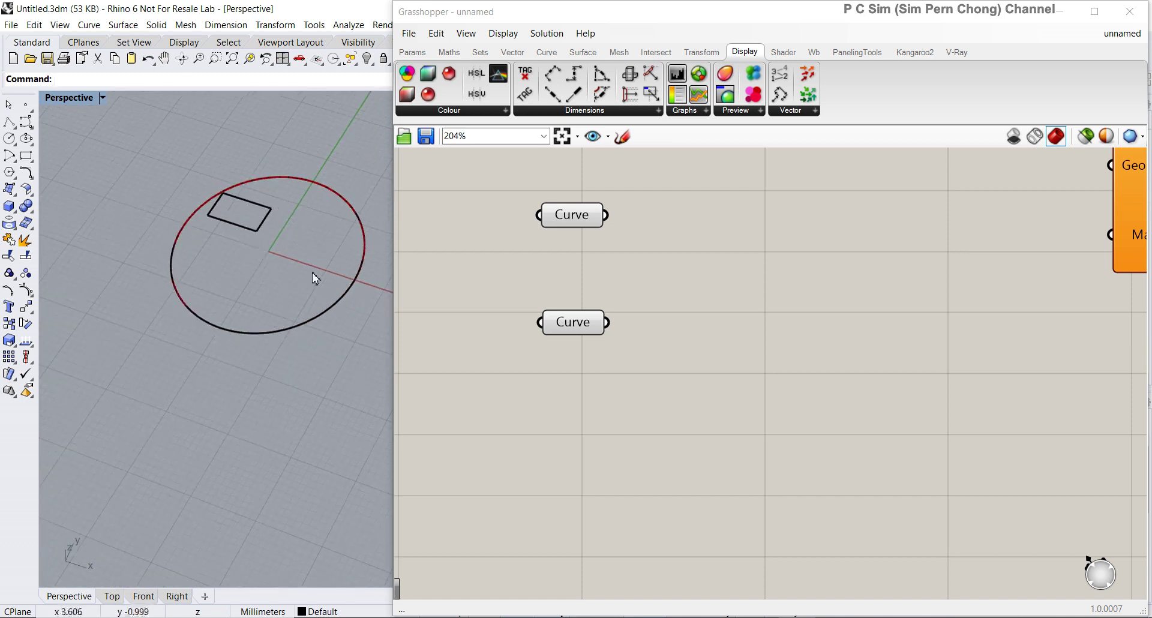
drag(573, 322, 539, 343)
right_drag(301, 308, 259, 257)
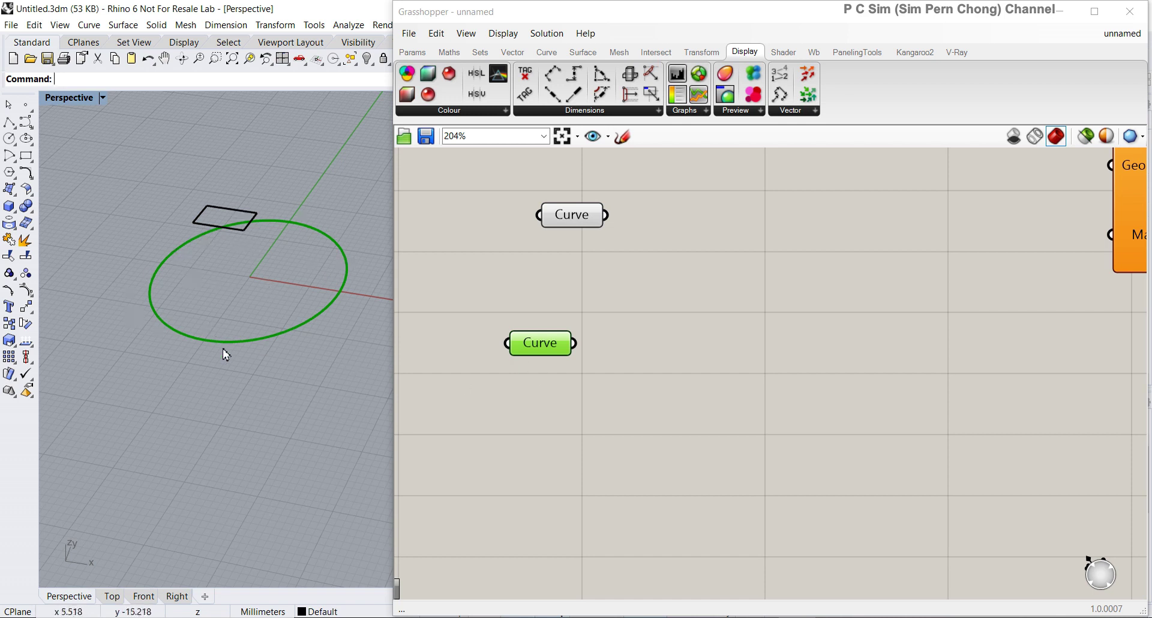
- Add a Divide Curve component right of the Curve parameters
double_click(670, 355)
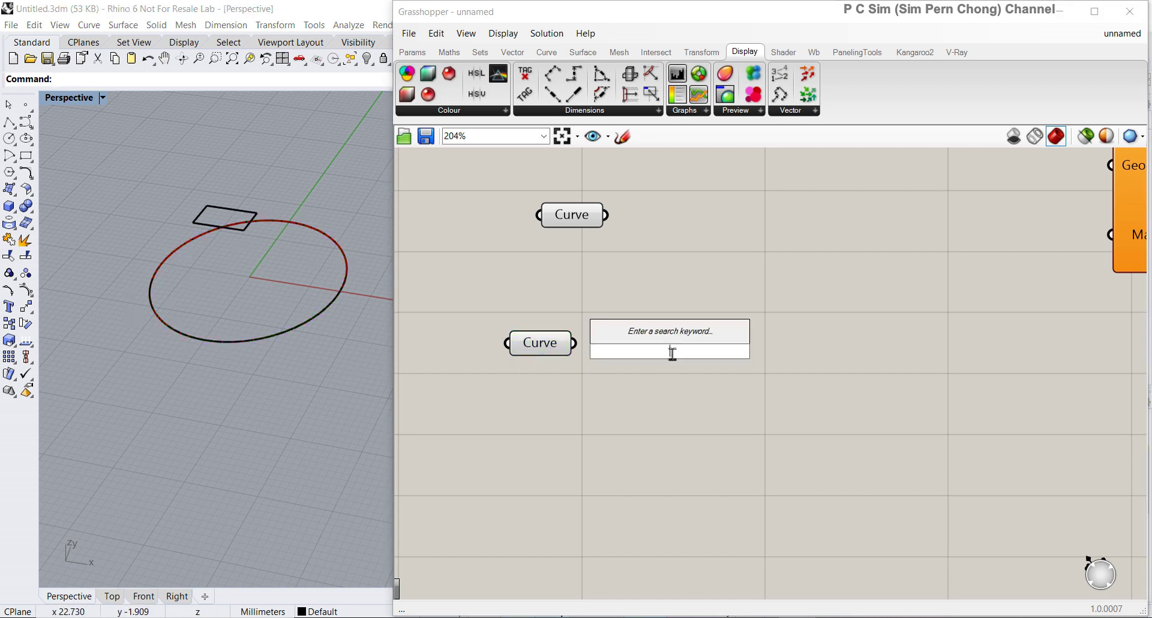
text(di)
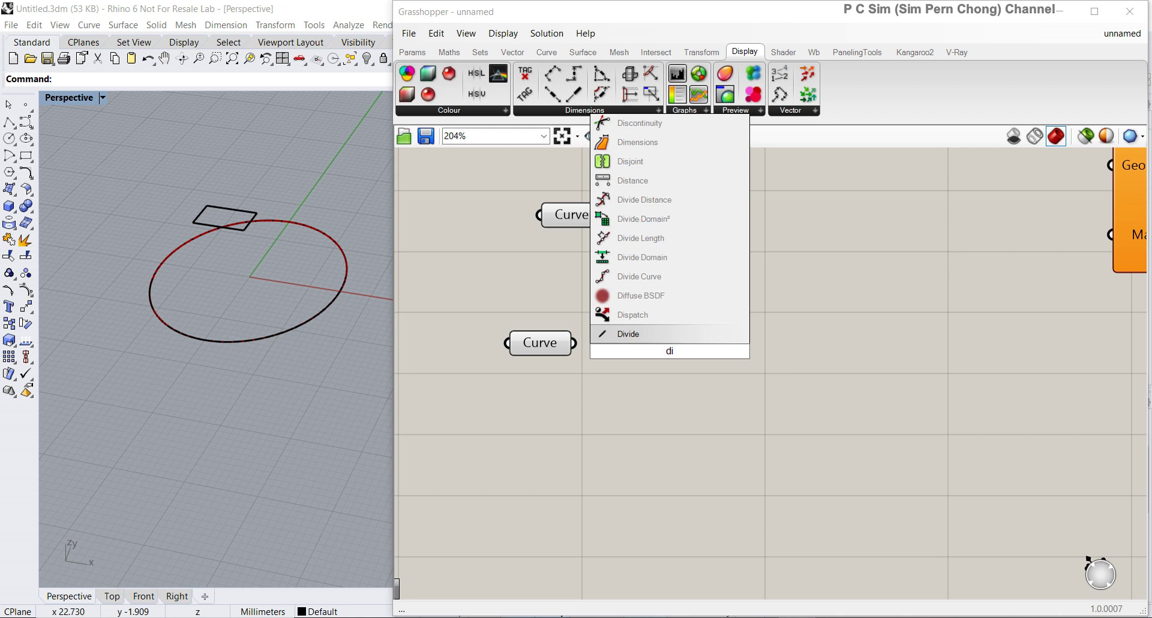
click(668, 276)
drag(666, 353, 780, 432)
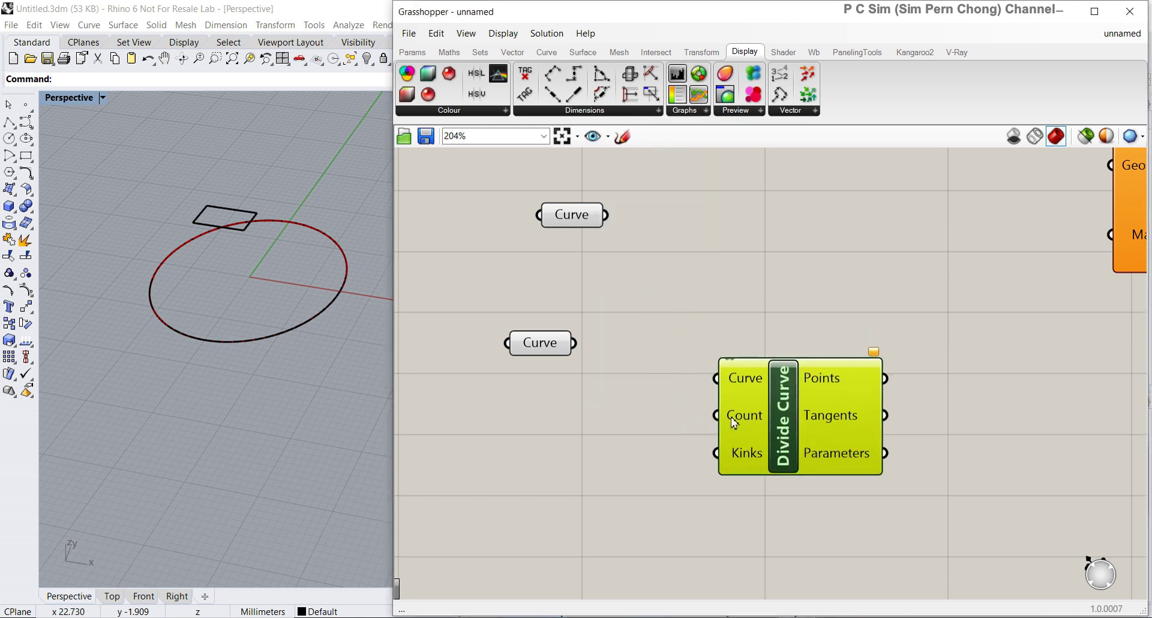
- Add a Panel containing 4 and wire it into Divide Curve's Count
double_click(586, 424)
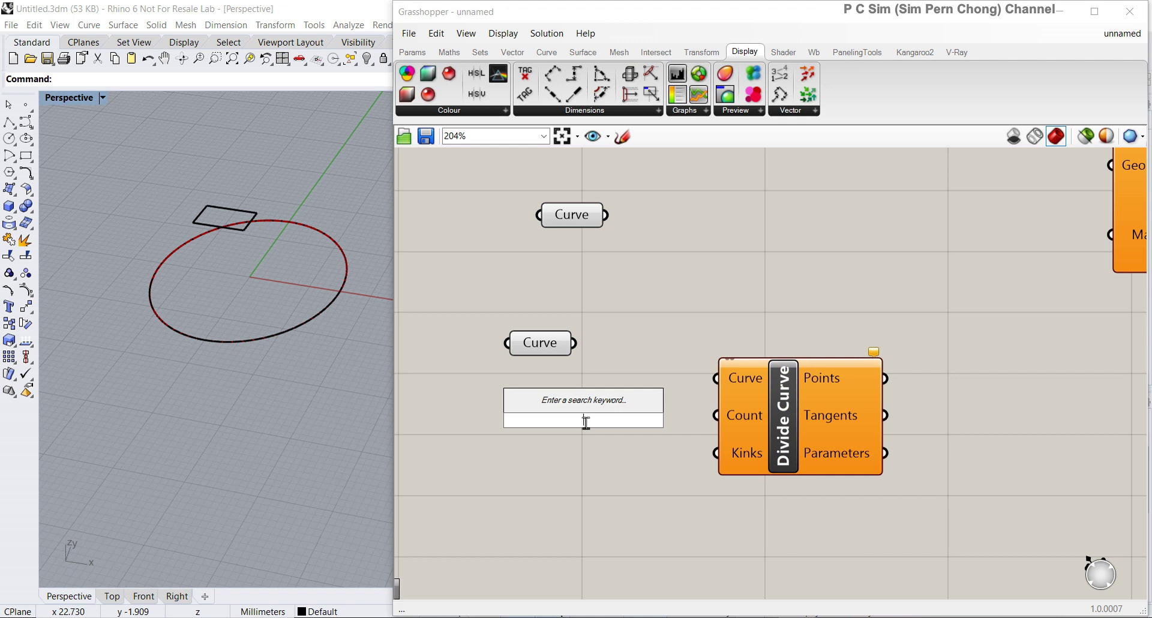
text(panel)
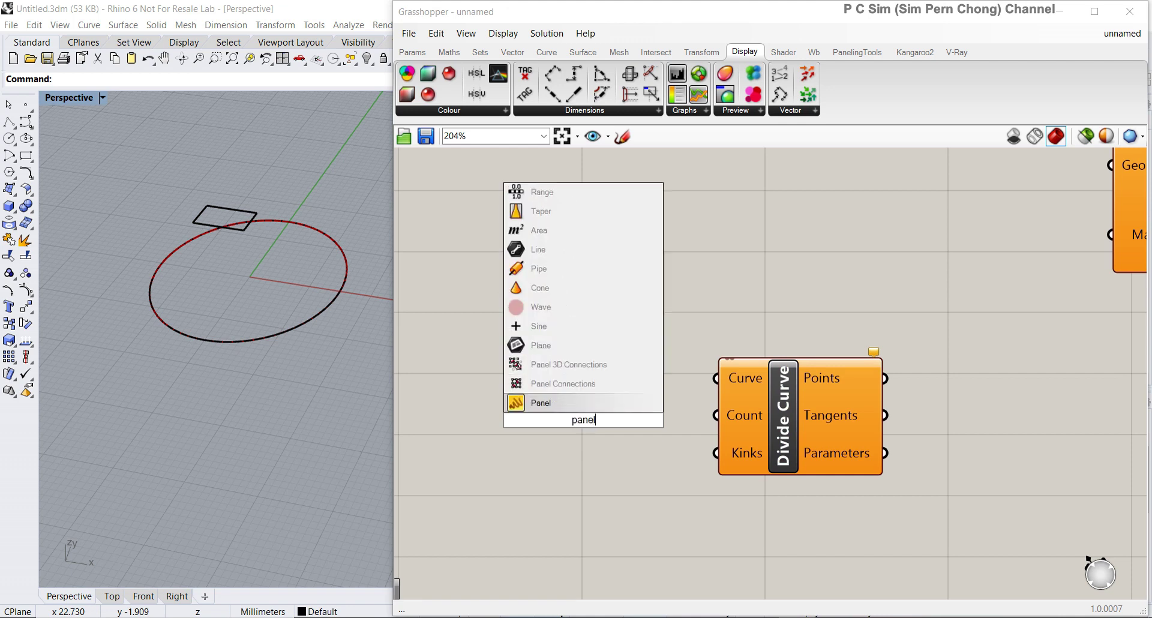
key(Return)
double_click(576, 424)
text(4)
drag(684, 423, 717, 415)
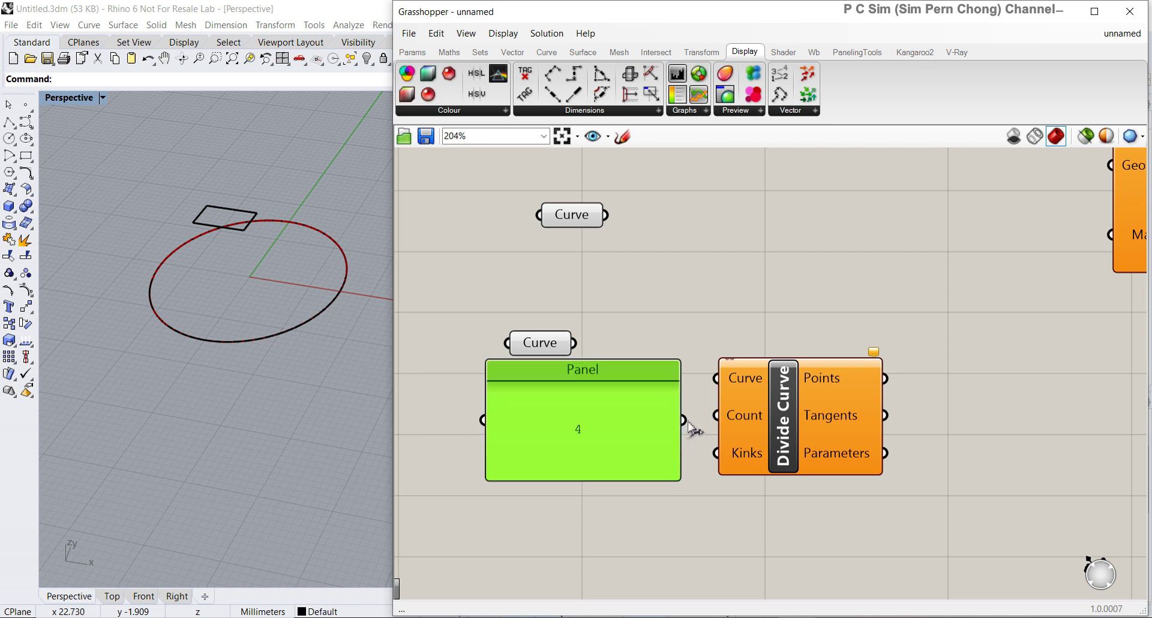
drag(634, 481, 609, 441)
- Wire the circle's Curve parameter into Divide Curve and preview the four points
drag(574, 343, 716, 378)
right_drag(326, 360, 278, 391)
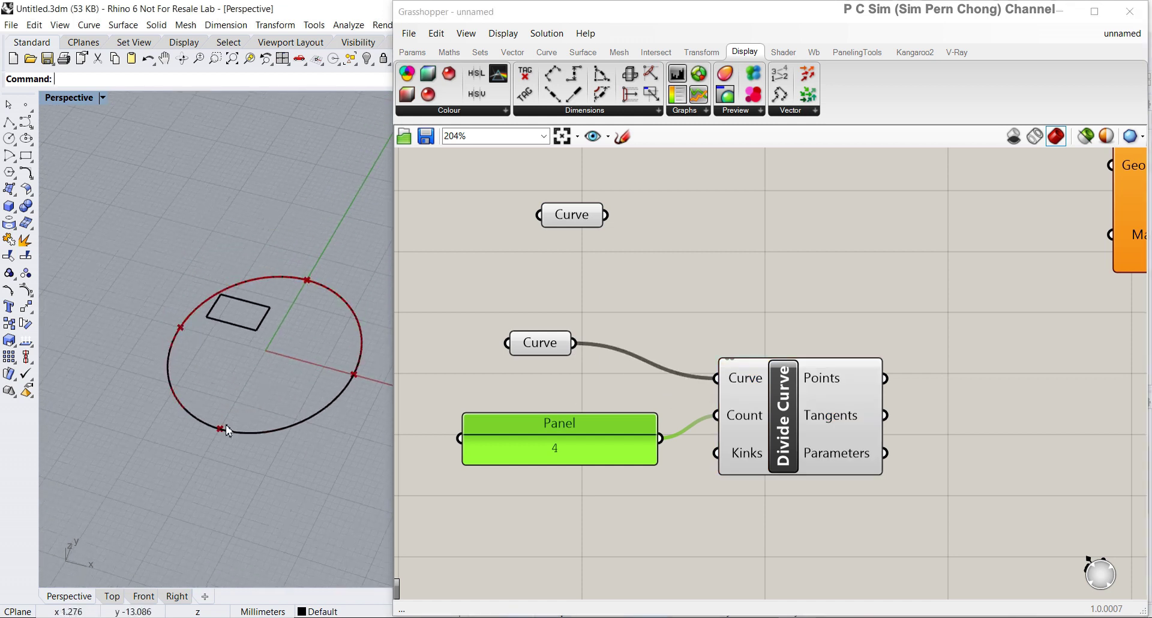
click(768, 396)
right_drag(767, 396, 714, 380)
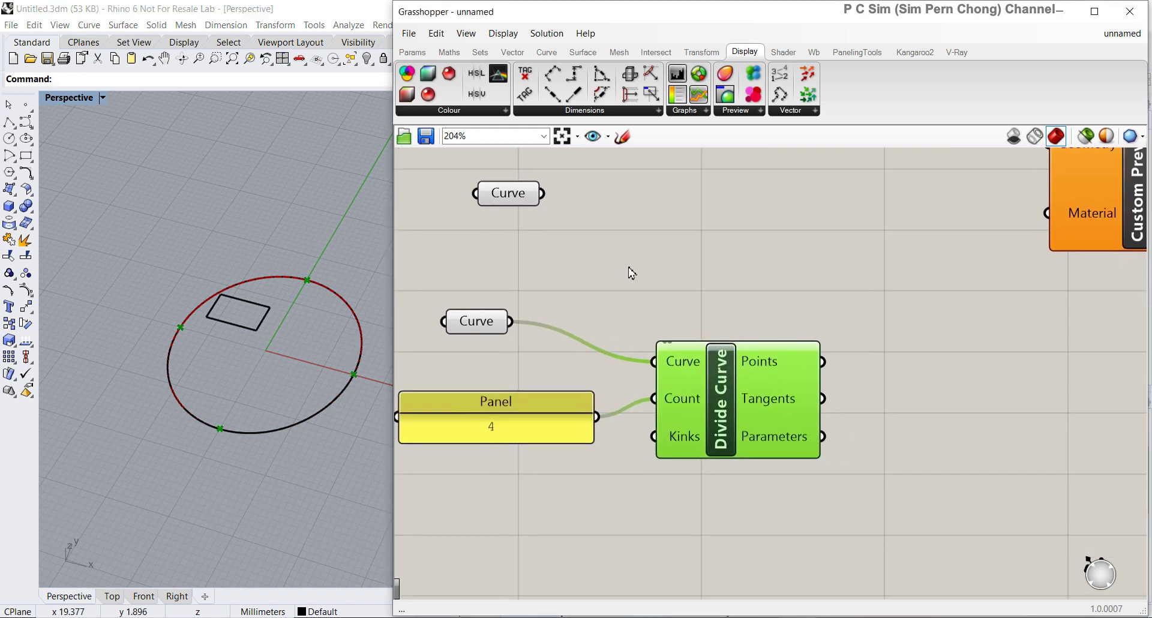
- Confirm the top Curve parameter holds the rectangle and move it up-left
click(513, 200)
right_drag(504, 197, 593, 273)
drag(602, 282, 574, 250)
right_drag(263, 327, 237, 277)
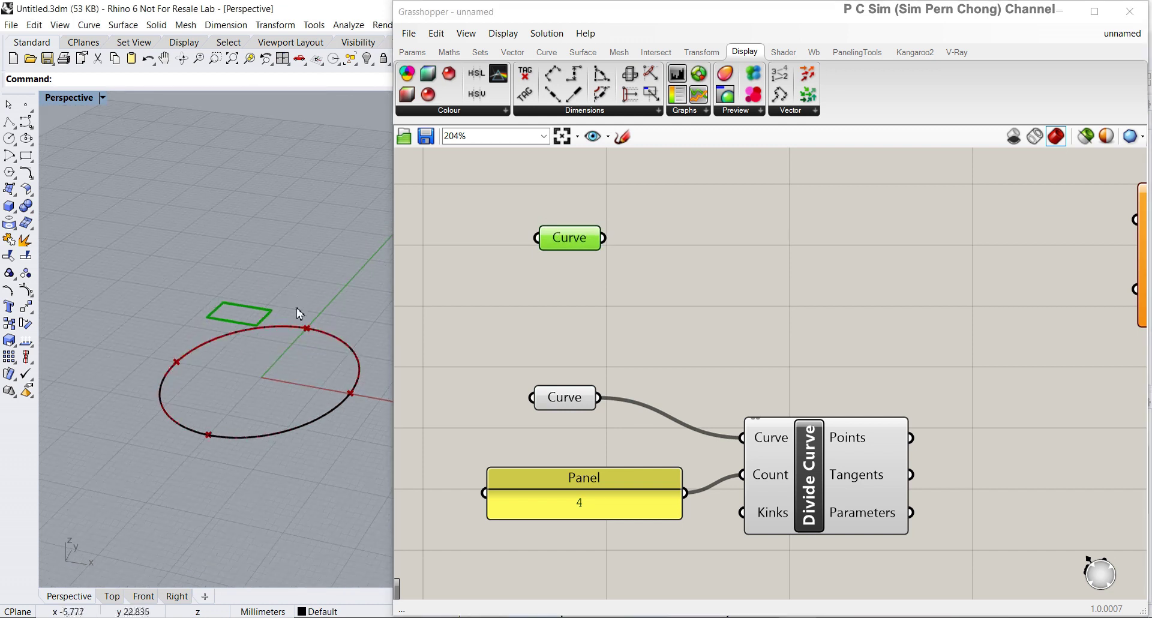
scroll(225, 334, up, 3)
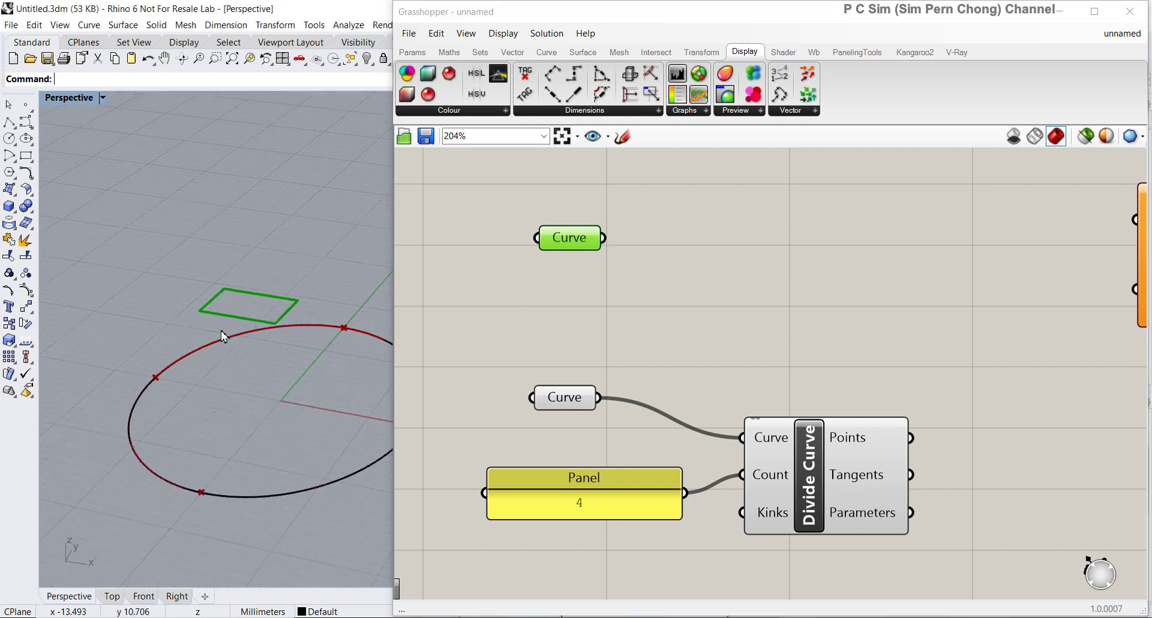
- Add an Explode component via 'explode' search and feed it the rectangle Curve parameter
double_click(747, 252)
text(explode)
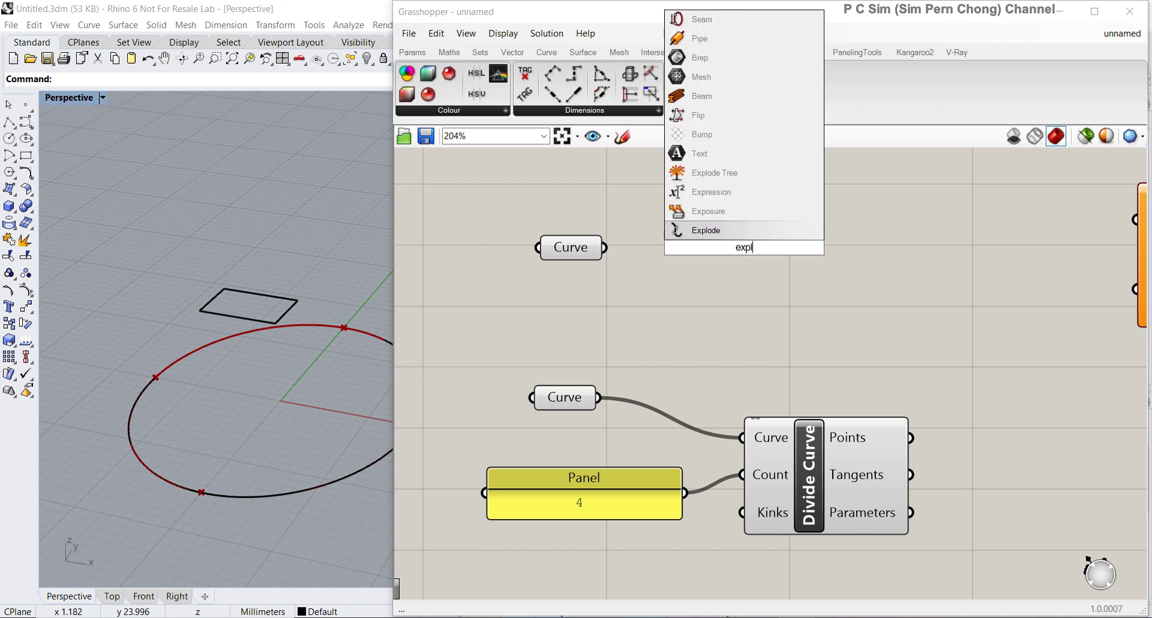
click(718, 231)
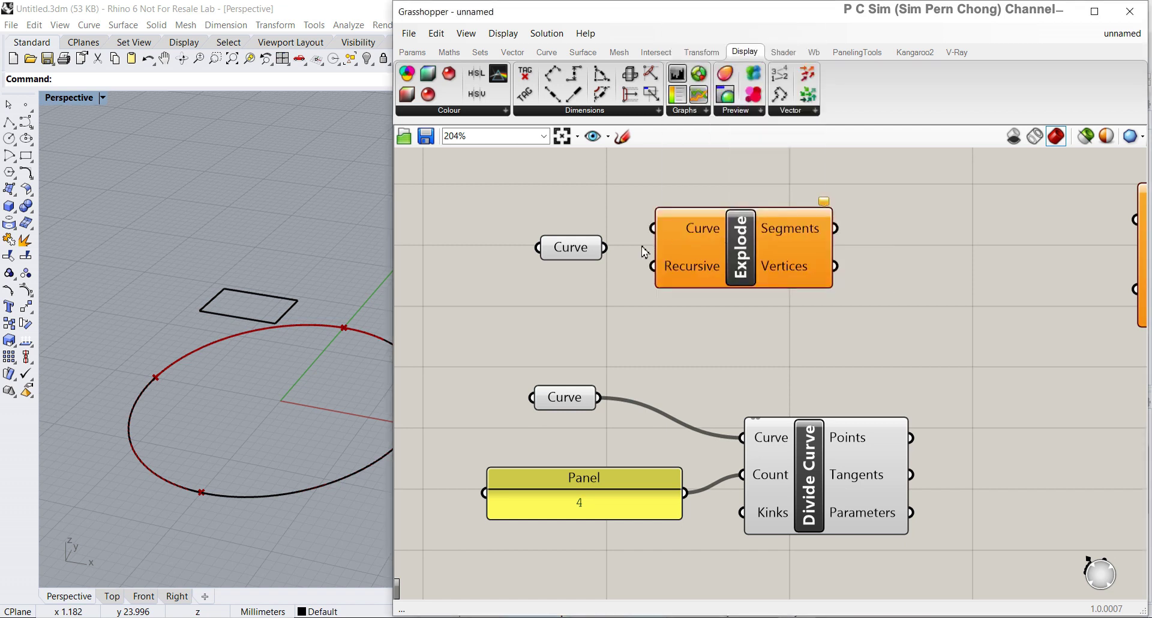
drag(604, 248, 681, 239)
click(776, 259)
drag(776, 259, 795, 256)
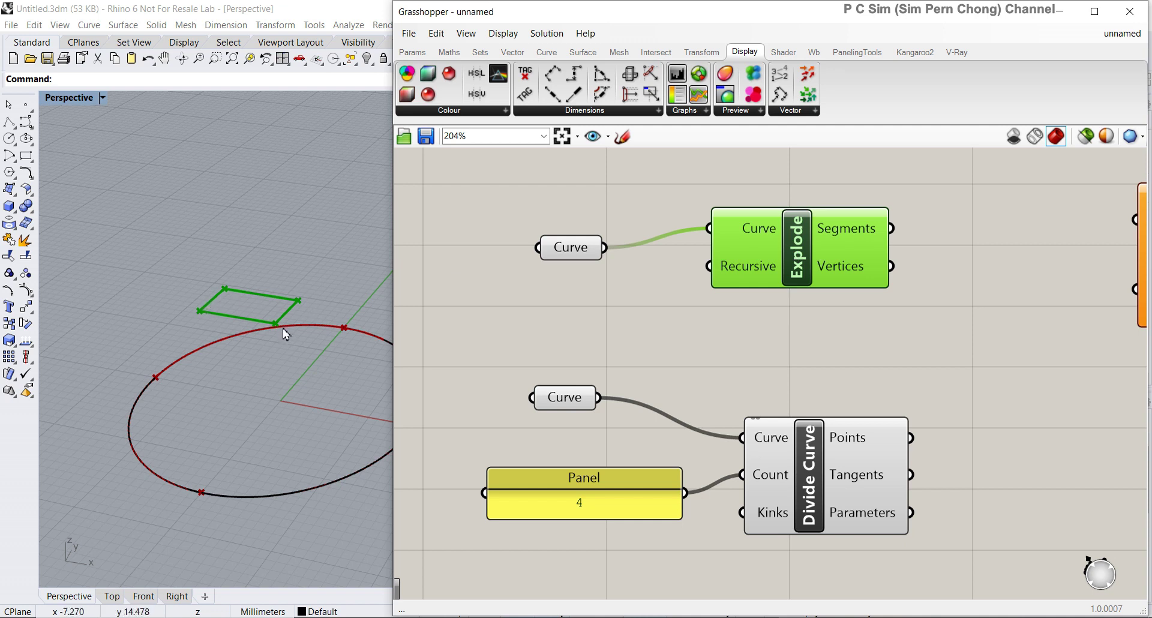
drag(804, 262, 813, 266)
right_drag(816, 288, 780, 243)
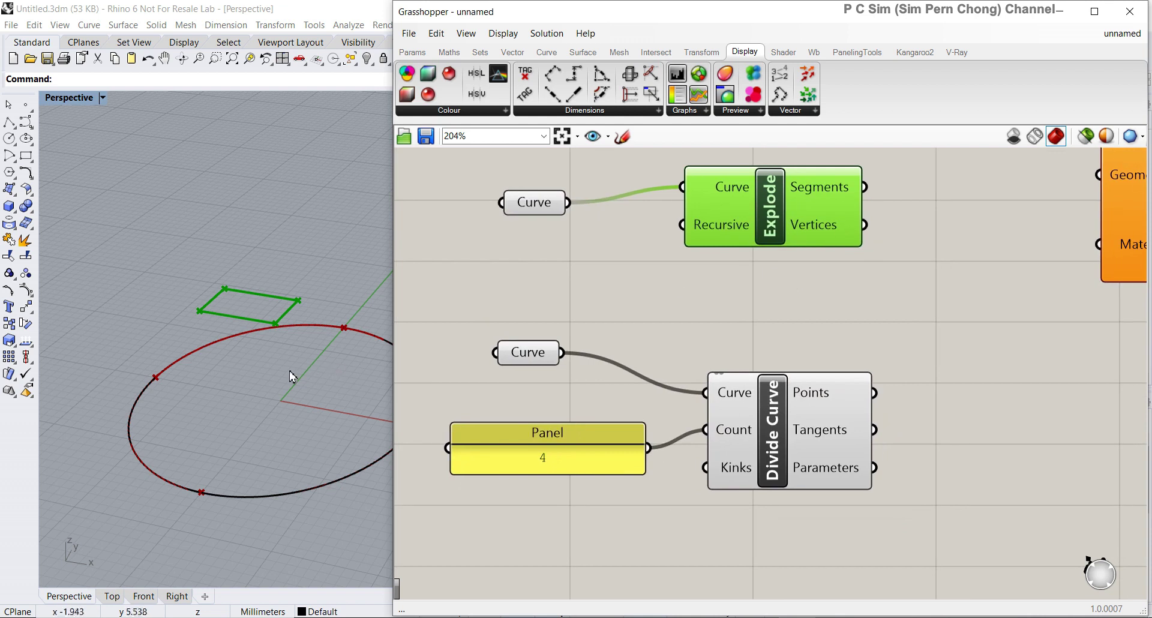
shift+right_drag(291, 376, 184, 340)
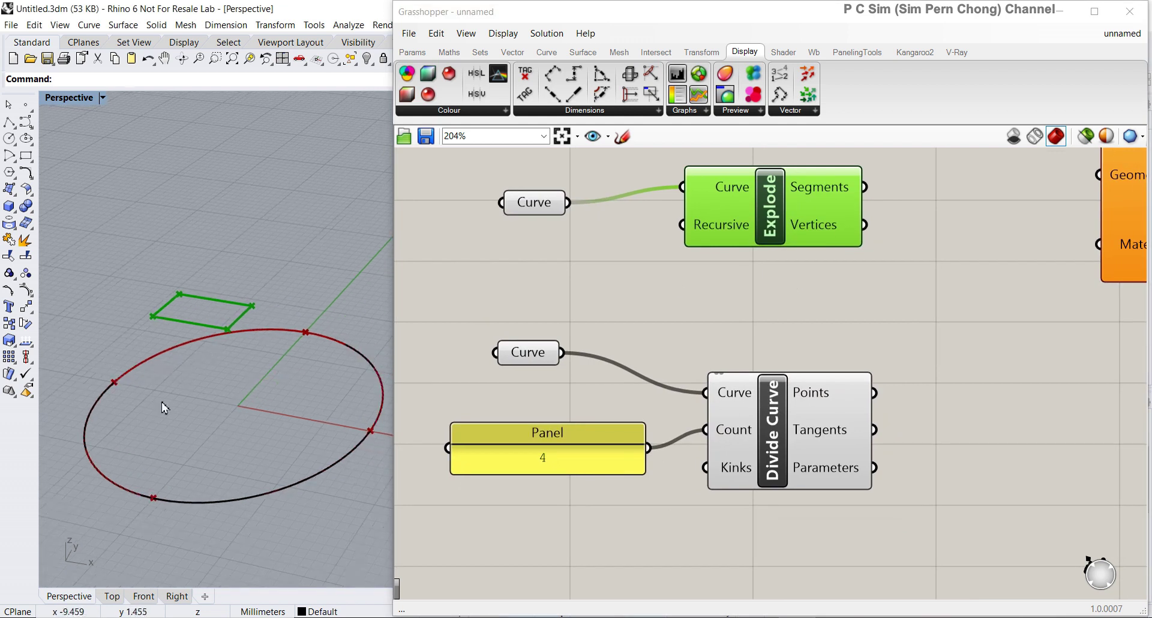
- Move Divide Curve far right and nudge the circle's Curve parameter slightly left
right_drag(324, 438, 349, 413)
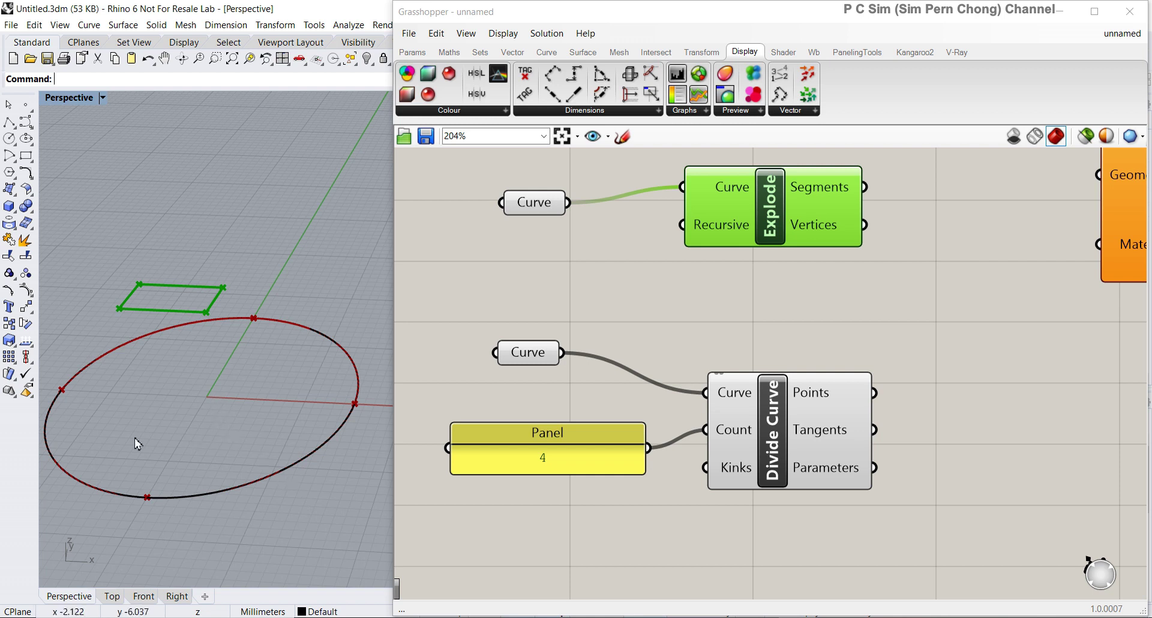
right_drag(268, 420, 249, 420)
drag(786, 436, 819, 435)
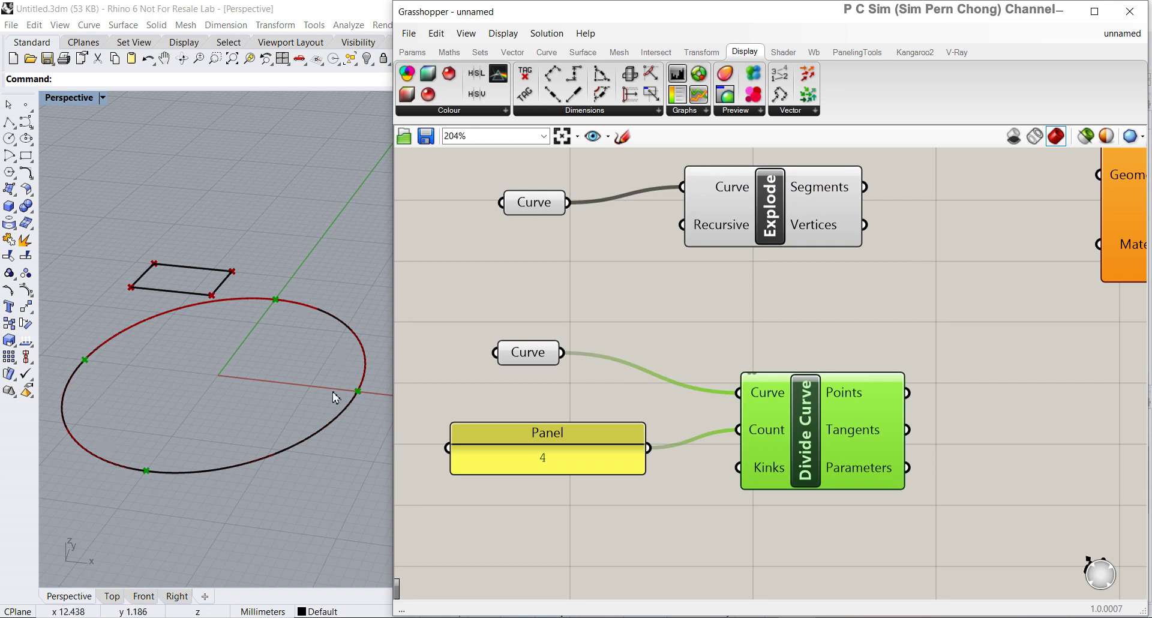
drag(821, 444, 1027, 442)
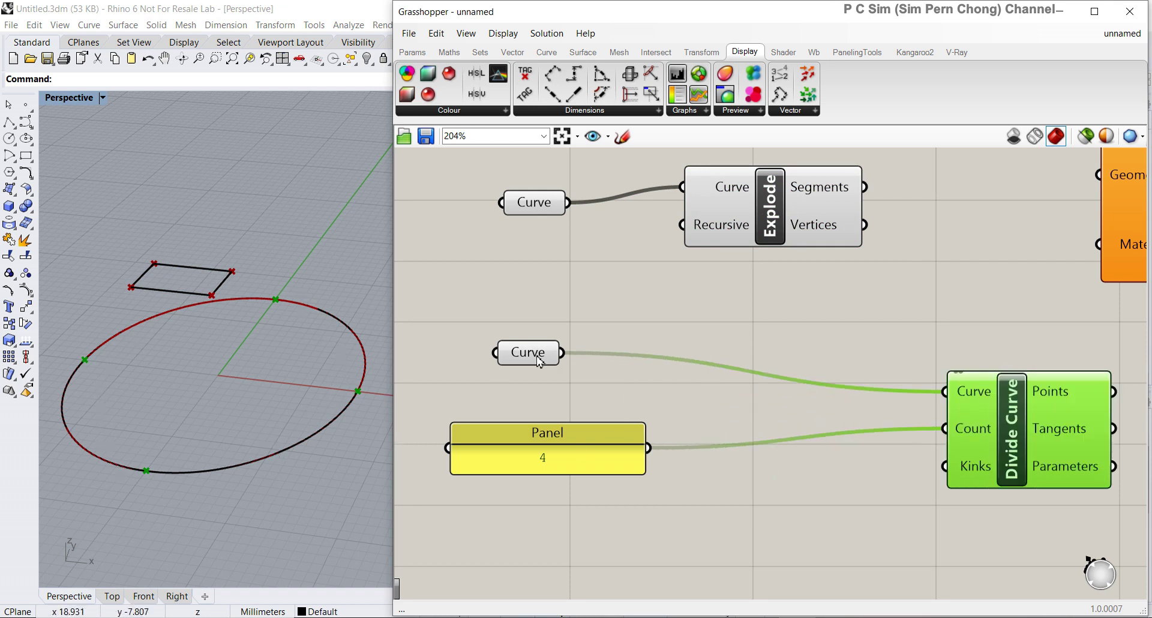
drag(540, 362, 516, 360)
- Add Rotate 3D, wire the circle curve into its Geometry, and set Angle to Degrees
double_click(671, 335)
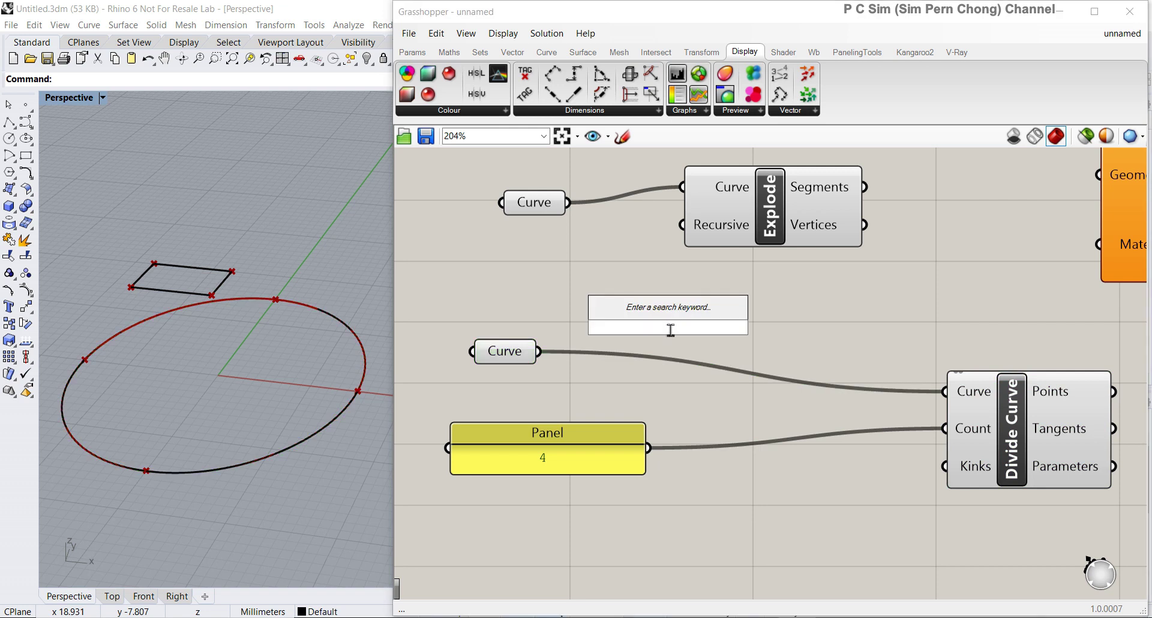
text(ro)
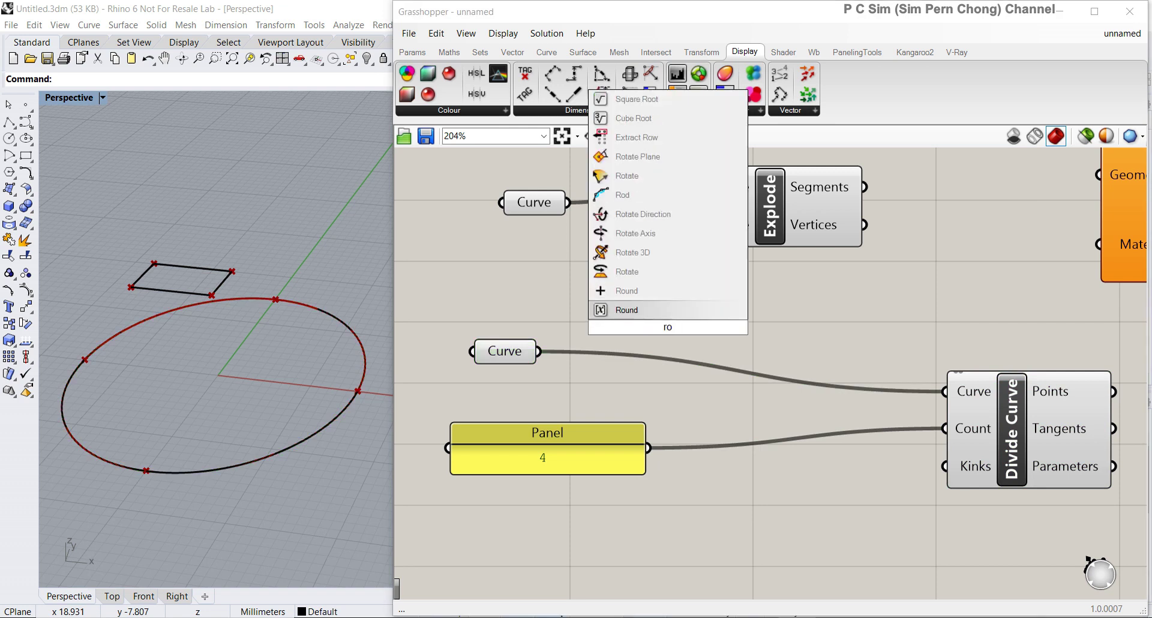
click(652, 259)
drag(692, 305, 828, 315)
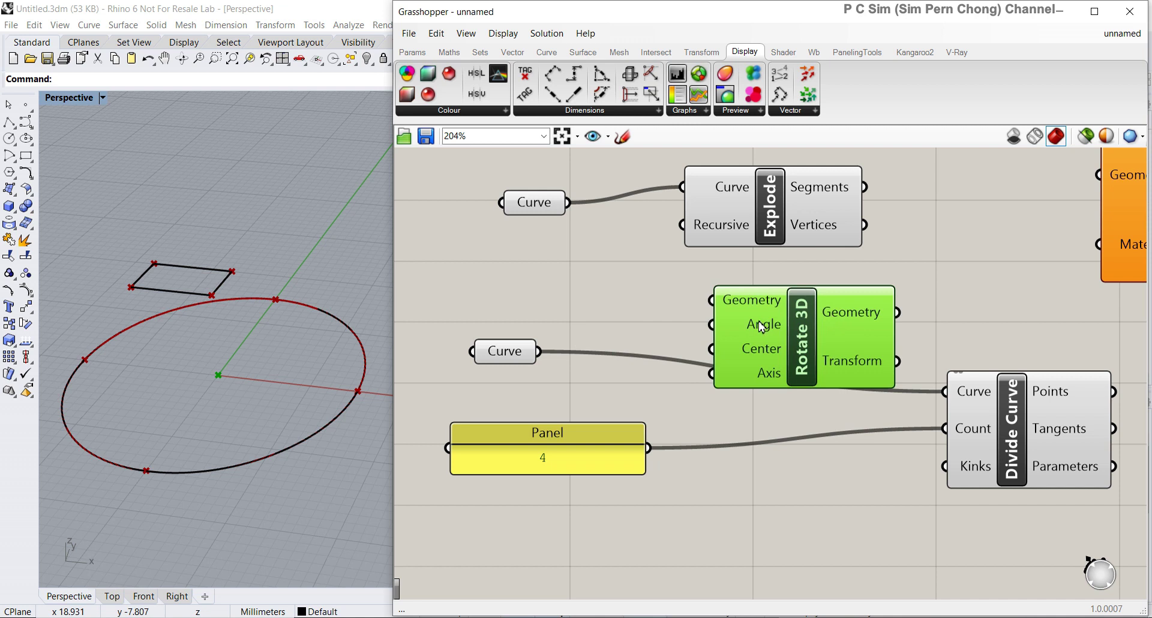
drag(1062, 401, 1130, 470)
drag(823, 328, 880, 331)
drag(539, 351, 769, 324)
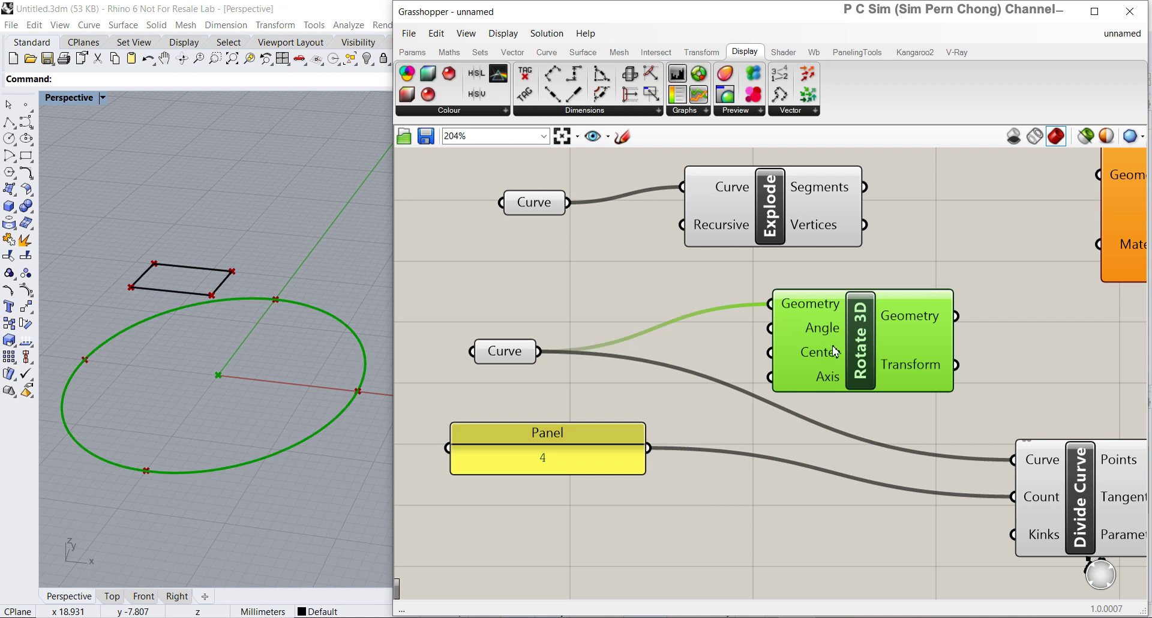
right_click(782, 334)
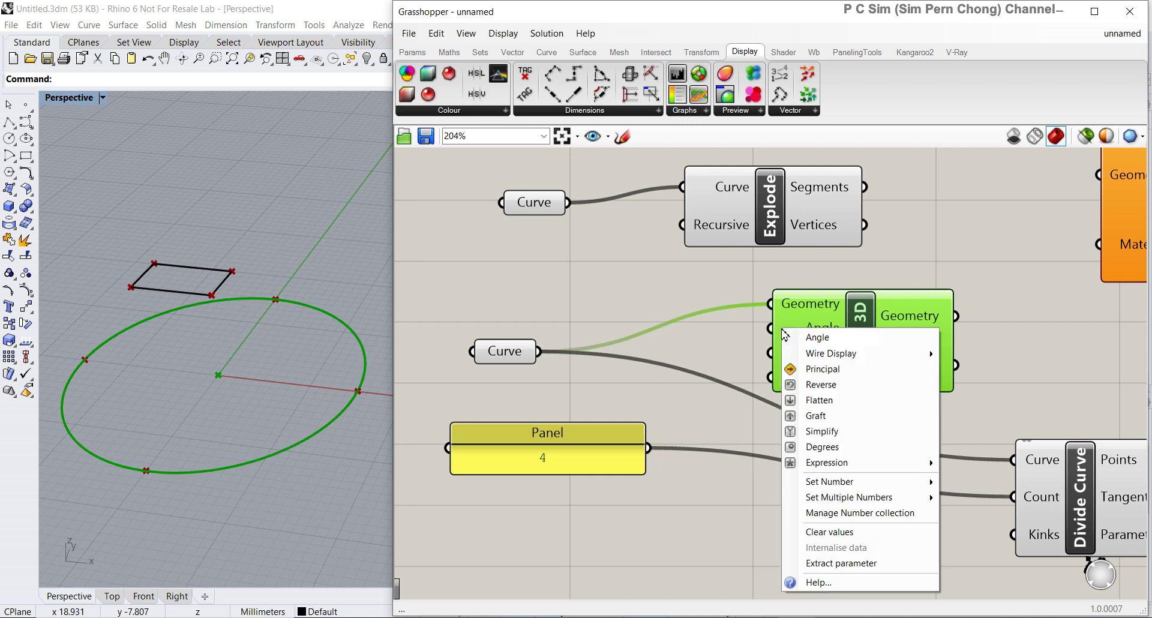
click(801, 414)
- Add a Panel with 45 and wire it into Rotate 3D's Angle input
click(603, 308)
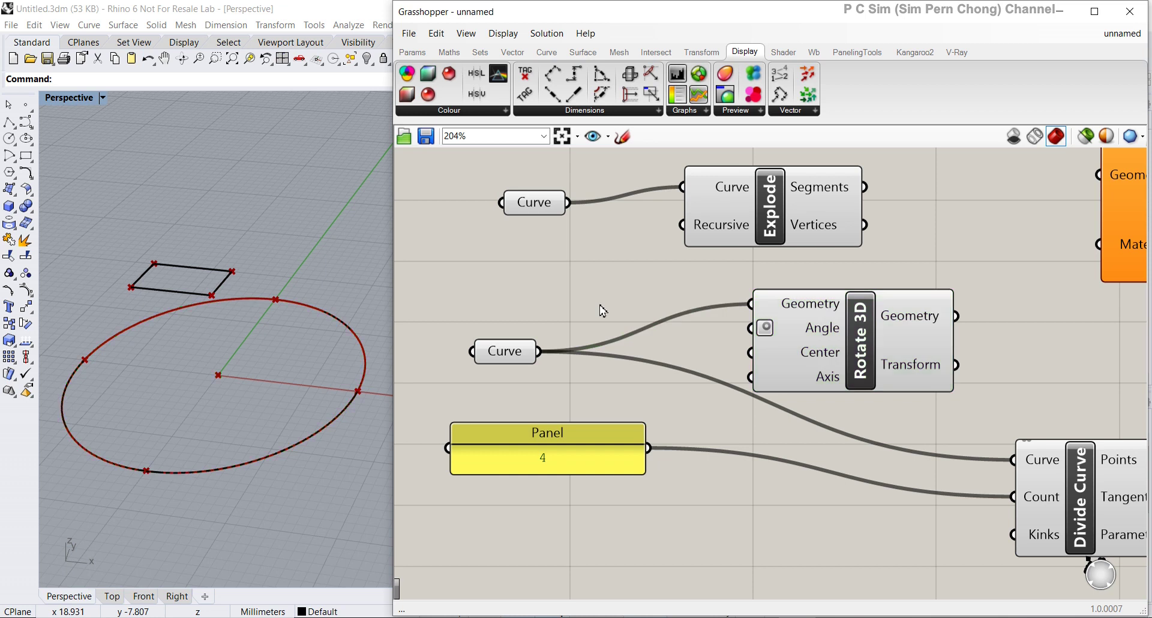
double_click(602, 309)
text(panel)
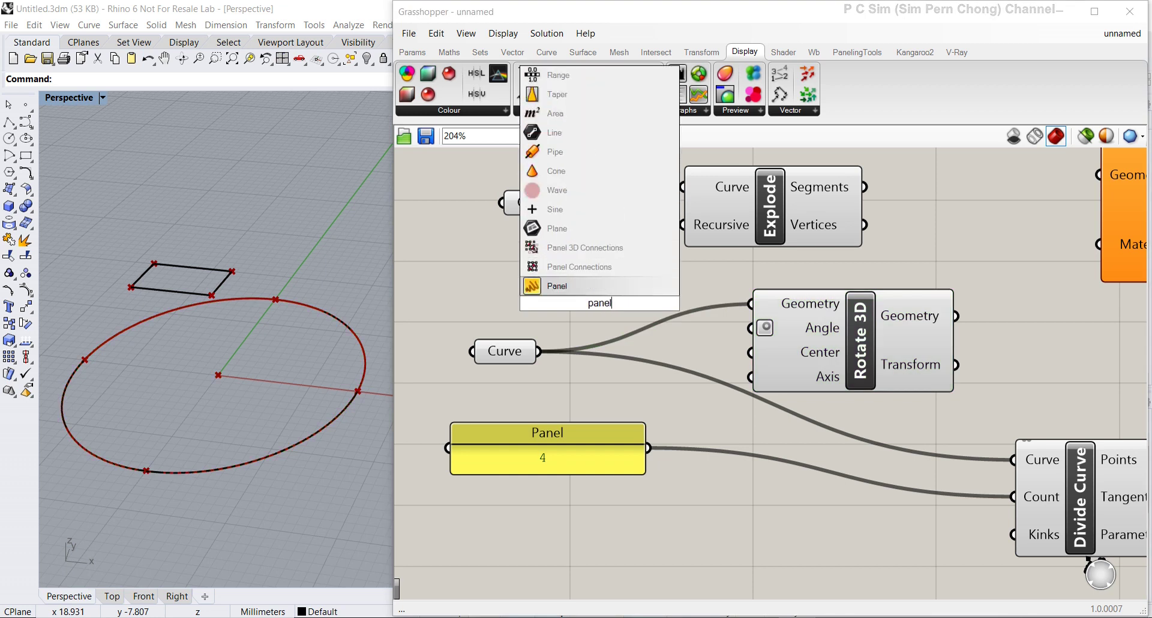
key(Return)
double_click(556, 307)
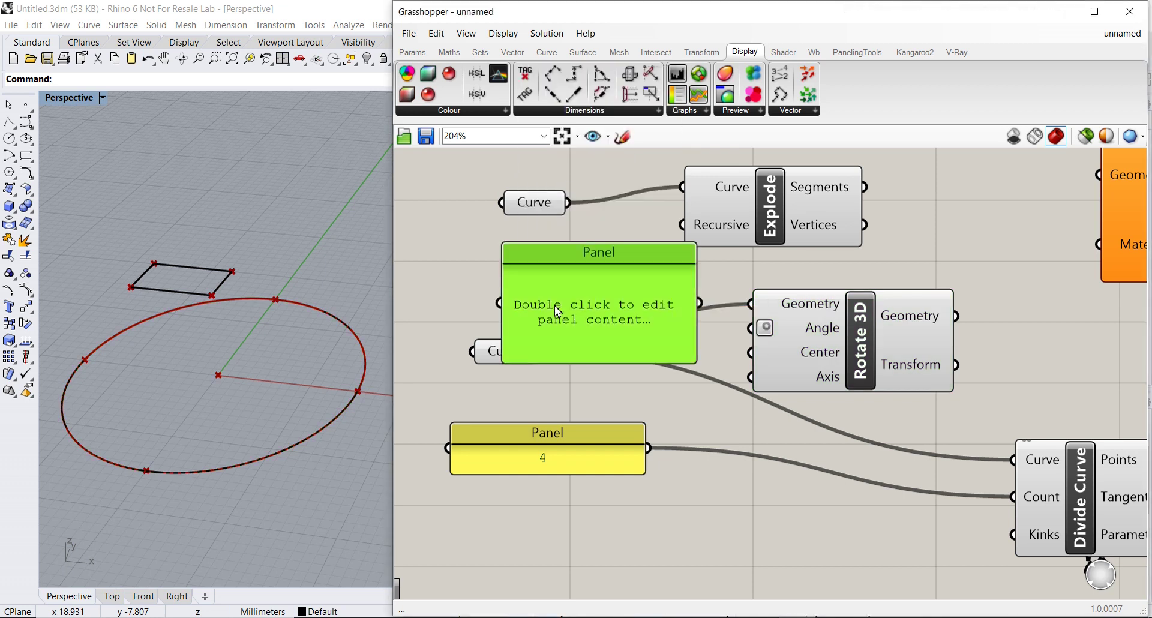
text(45)
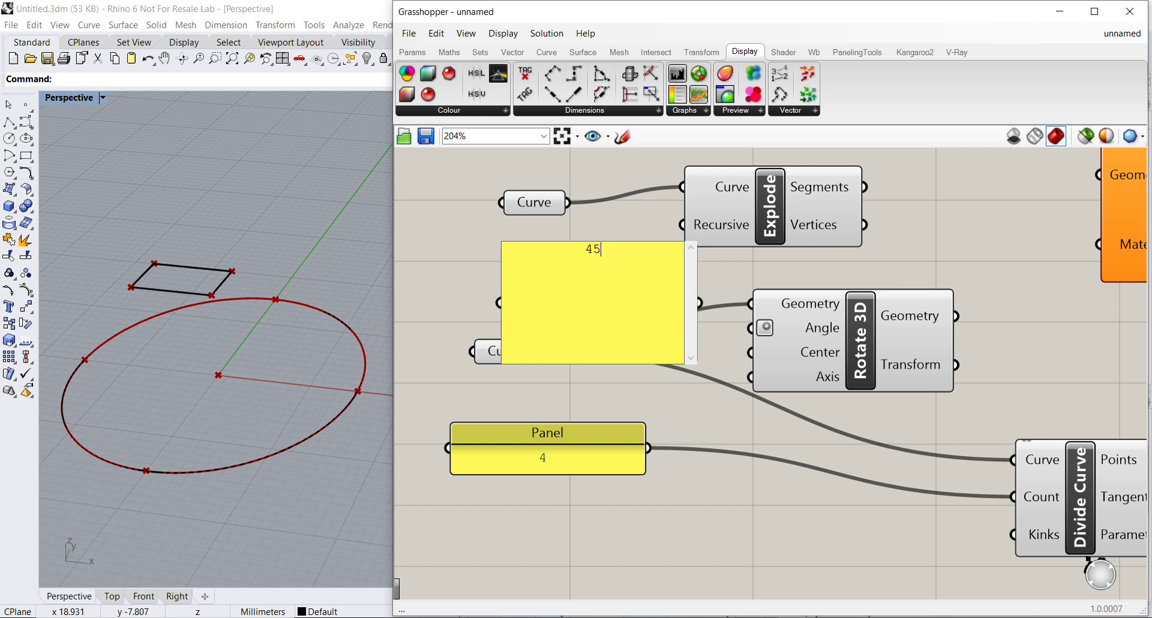
click(702, 307)
drag(700, 303, 750, 328)
- Resize the 45 panel and arrange it and the Curve parameter beside Rotate 3D
drag(637, 252, 647, 329)
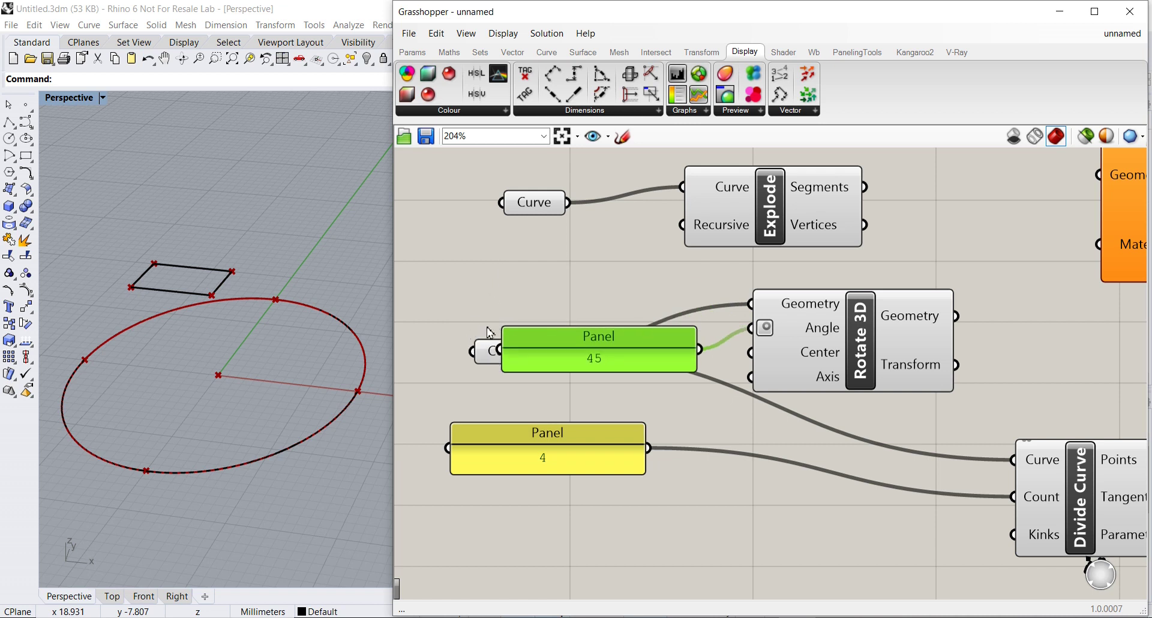
drag(501, 348, 501, 401)
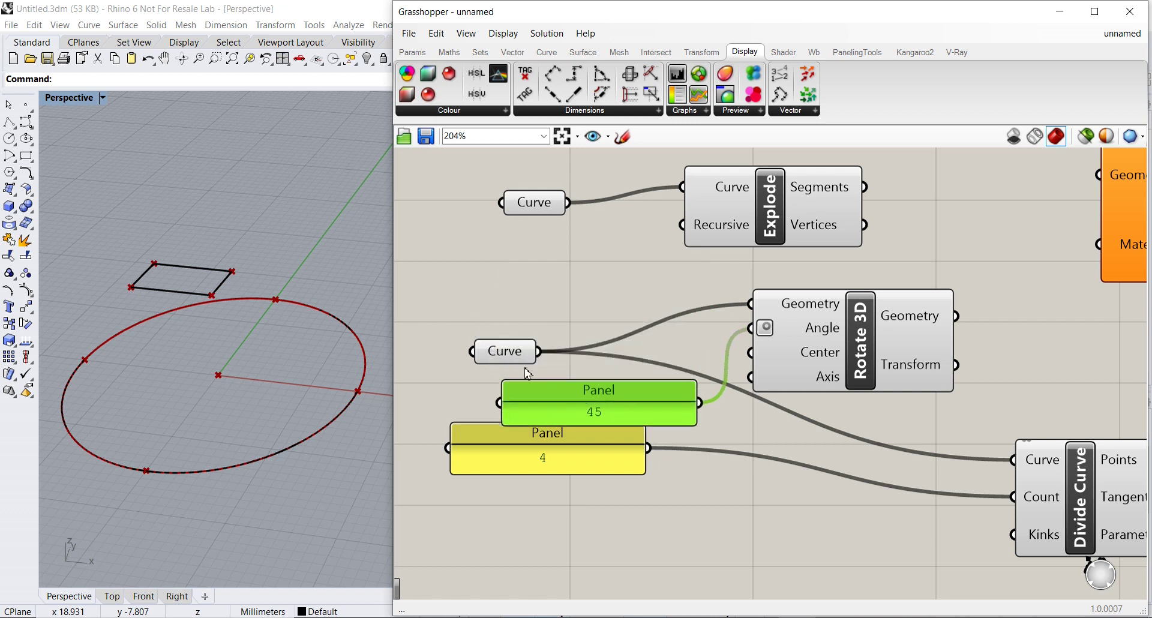
drag(509, 351, 502, 294)
drag(605, 399, 594, 351)
drag(851, 347, 907, 365)
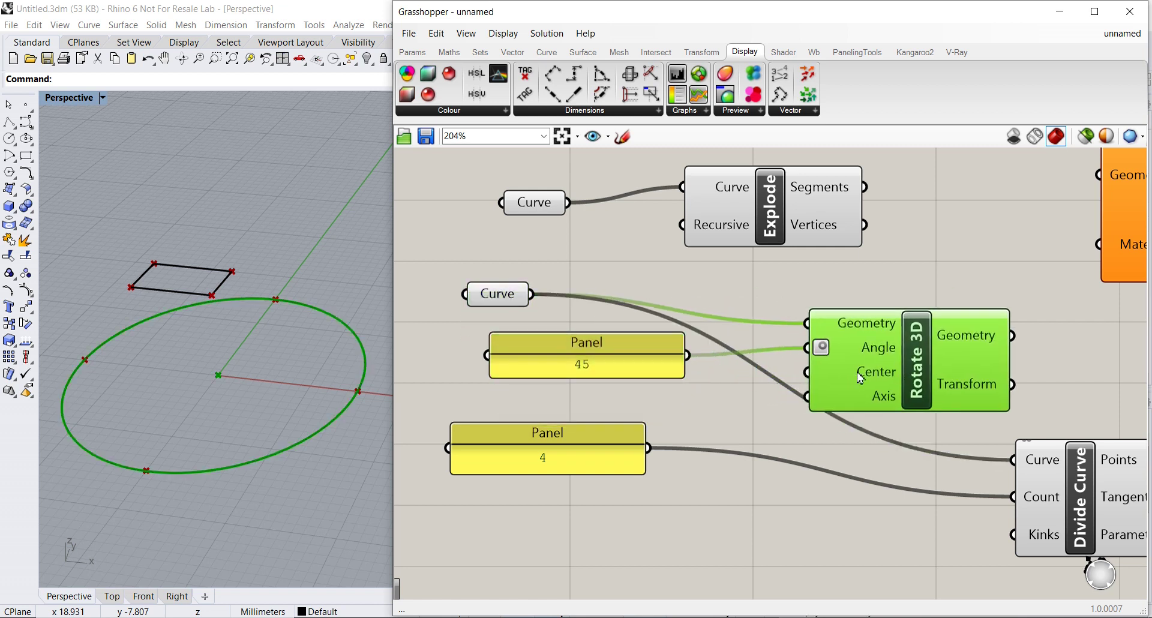
drag(514, 302, 502, 298)
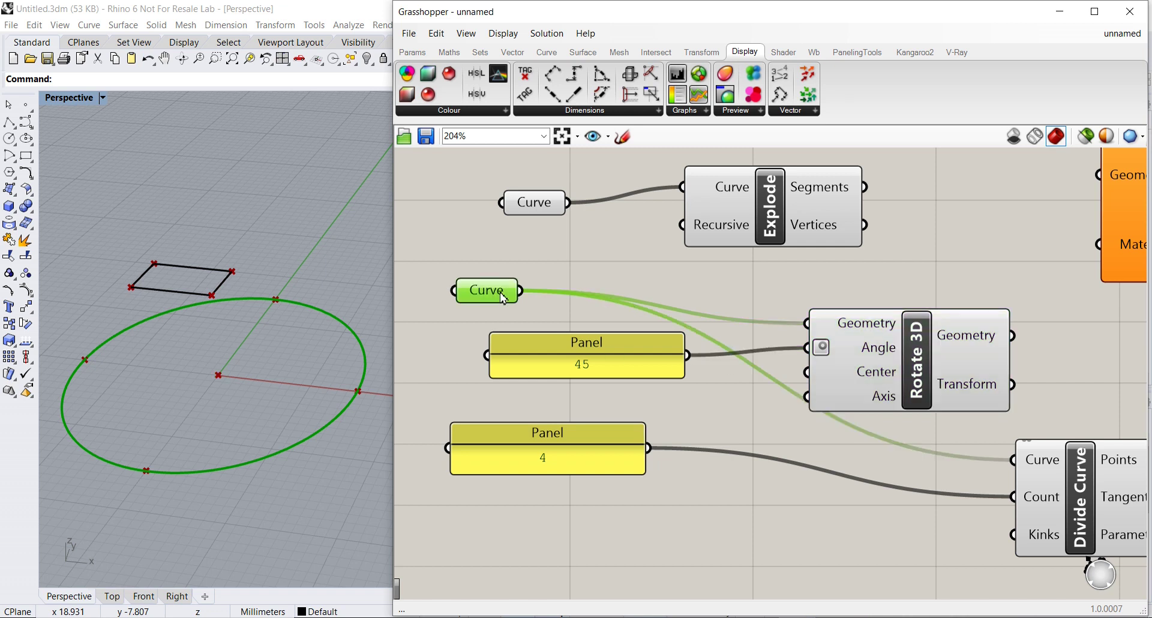
drag(558, 341, 530, 383)
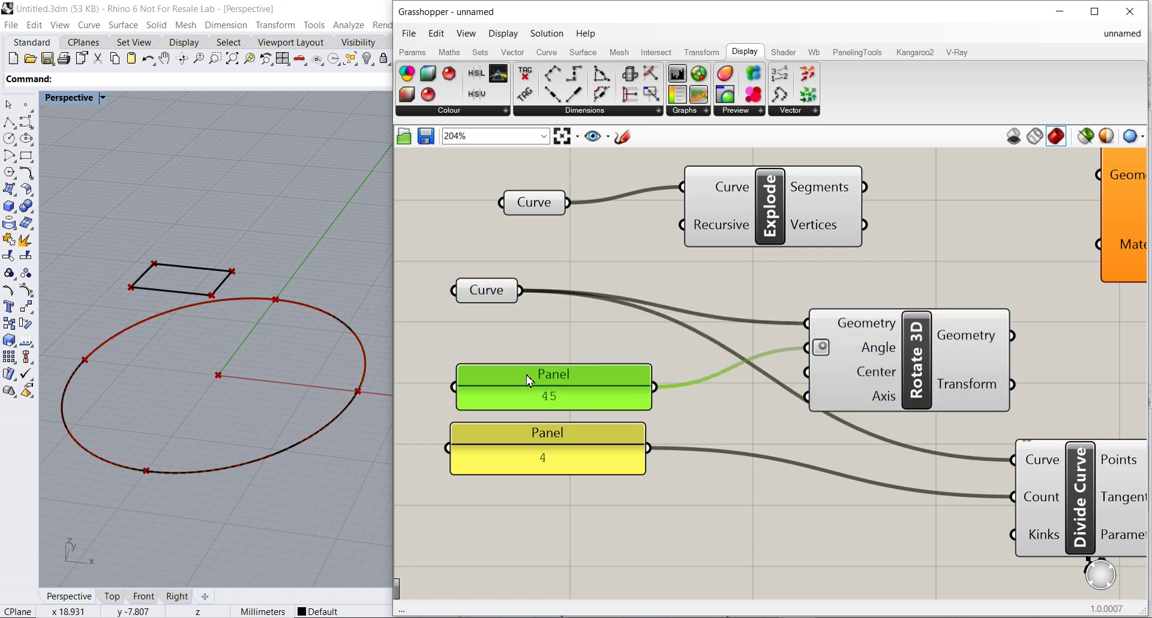
- Add an Area component on the circle curve and wire its Centroid into Rotate 3D's Center
drag(485, 294, 468, 306)
double_click(571, 274)
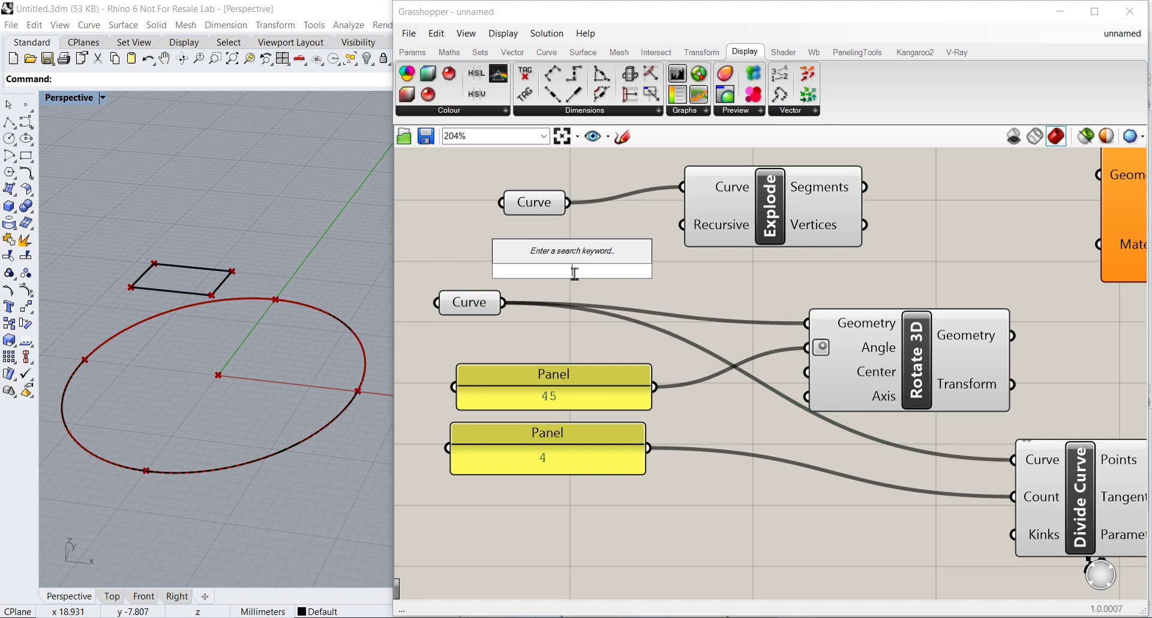
text(area)
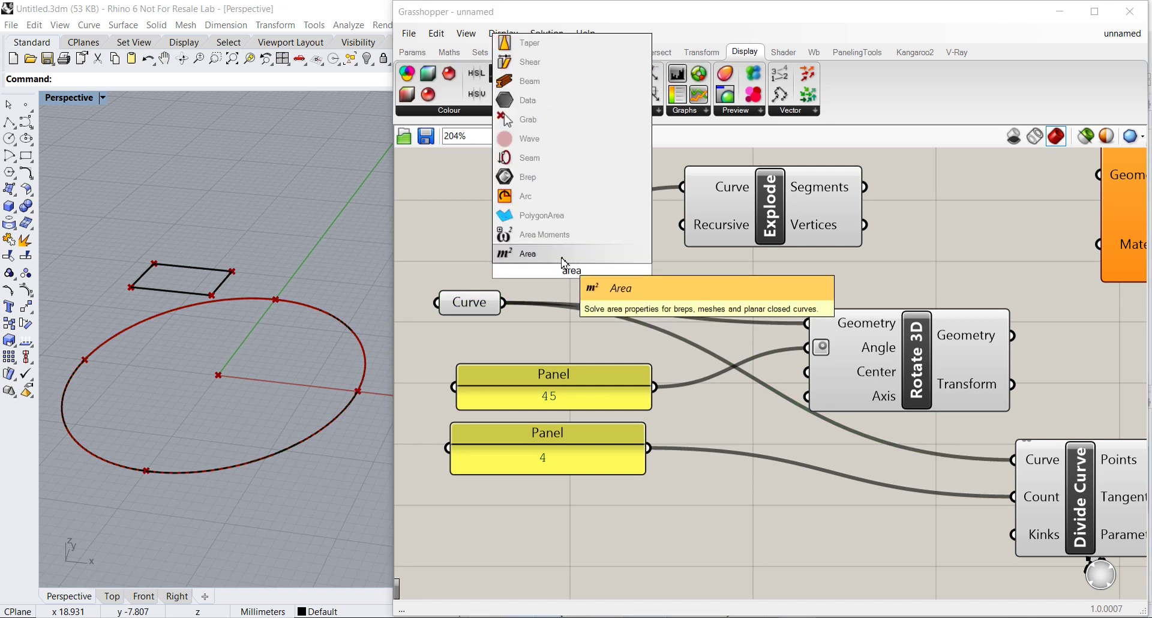
key(Return)
drag(566, 279, 635, 303)
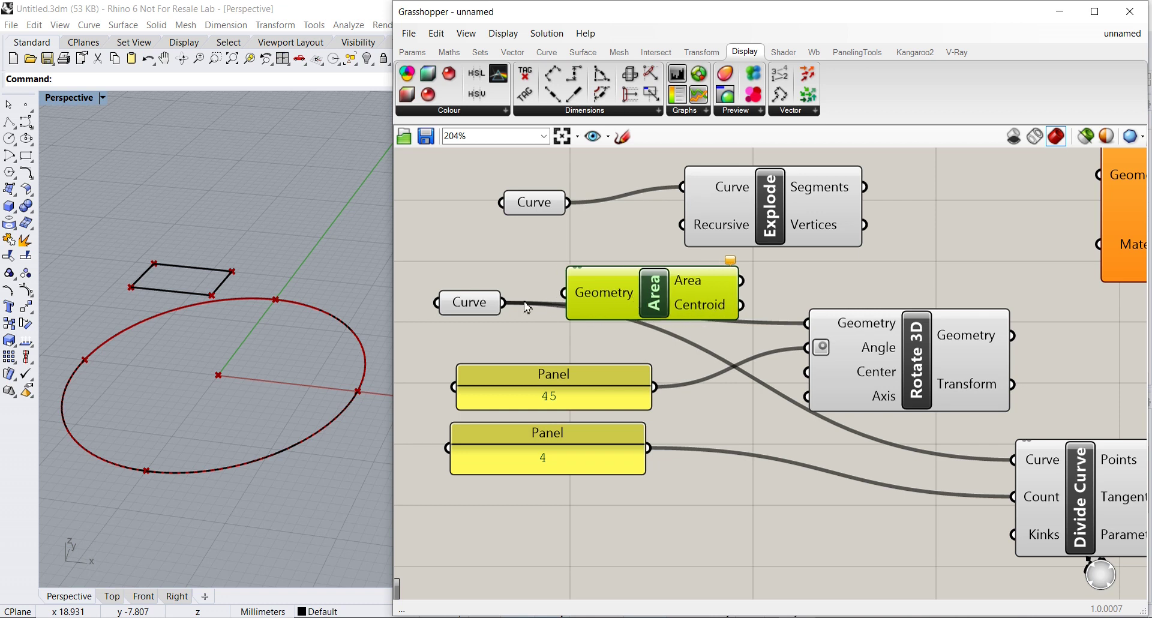
drag(504, 303, 564, 293)
drag(657, 300, 654, 324)
drag(740, 333, 794, 363)
- Rearrange Rotate 3D and Divide Curve, then feed the rotated geometry into Divide Curve
right_drag(1000, 426, 850, 414)
drag(906, 467, 997, 467)
click(773, 355)
drag(773, 355, 761, 376)
click(986, 473)
drag(986, 474, 1037, 447)
drag(805, 390, 858, 345)
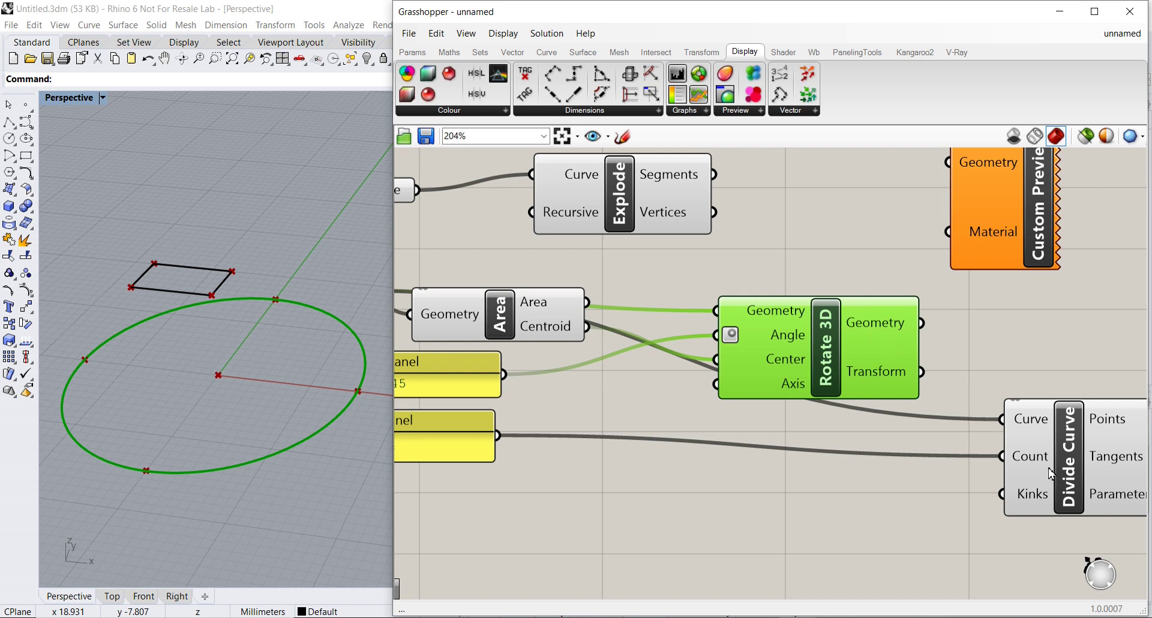
drag(922, 324, 1001, 419)
right_drag(136, 352, 266, 315)
scroll(129, 347, up, 2)
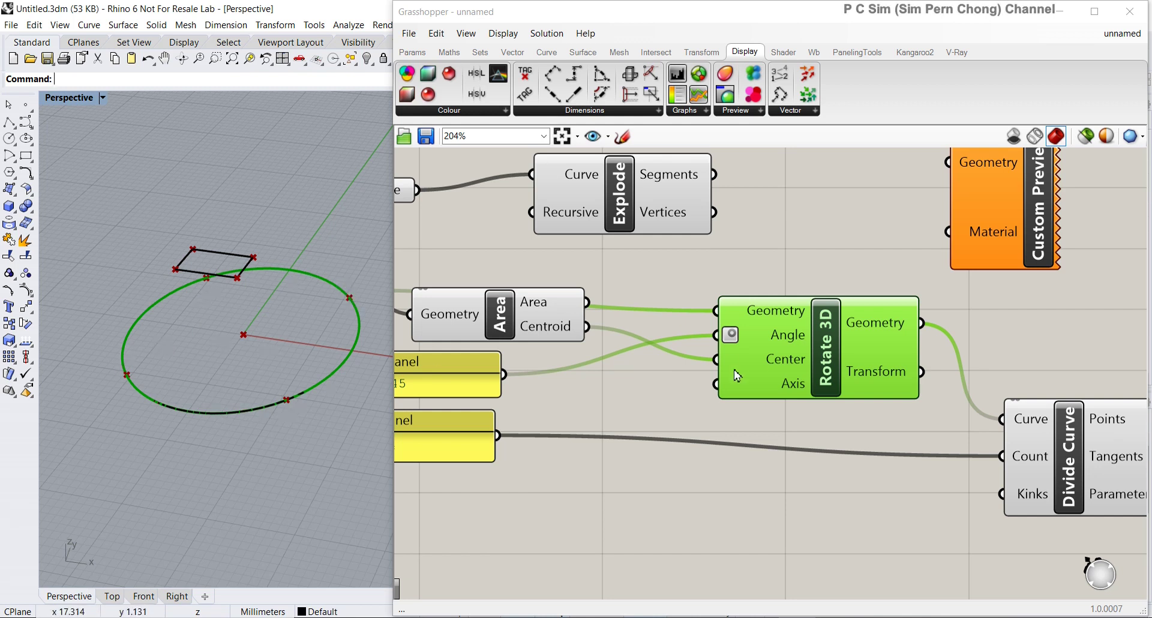
- Reposition Divide Curve, Rotate 3D, the 4 and 45 panels, Area and both Curve parameters
drag(1060, 475, 1051, 440)
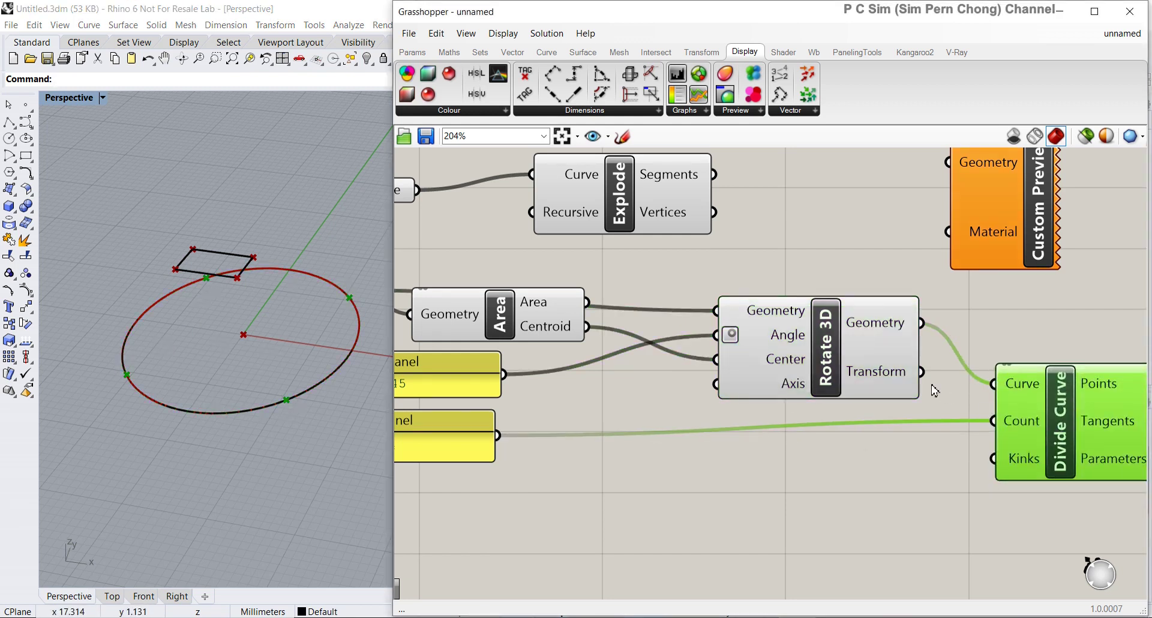
drag(873, 365, 874, 377)
right_drag(803, 393, 916, 402)
drag(536, 423, 922, 458)
drag(894, 376, 876, 376)
drag(535, 372, 636, 396)
drag(624, 351, 625, 377)
drag(451, 307, 502, 293)
drag(504, 204, 494, 213)
scroll(709, 307, down, 1)
scroll(709, 307, down, 1)
right_drag(709, 307, 520, 344)
- Move Custom Preview far to the right and Explode rightward, nudging Divide Curve up-left
click(887, 436)
click(859, 282)
drag(859, 282, 1150, 297)
drag(498, 268, 587, 270)
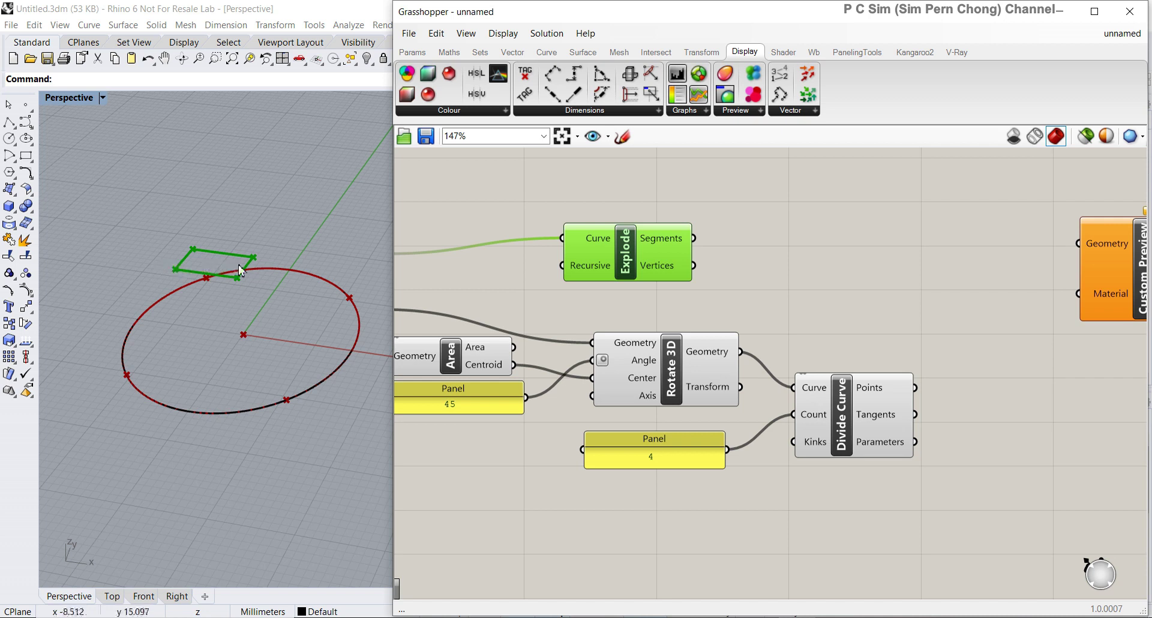
drag(651, 265, 852, 274)
right_drag(859, 297, 696, 300)
drag(956, 290, 1099, 318)
drag(700, 414, 697, 406)
drag(688, 282, 720, 289)
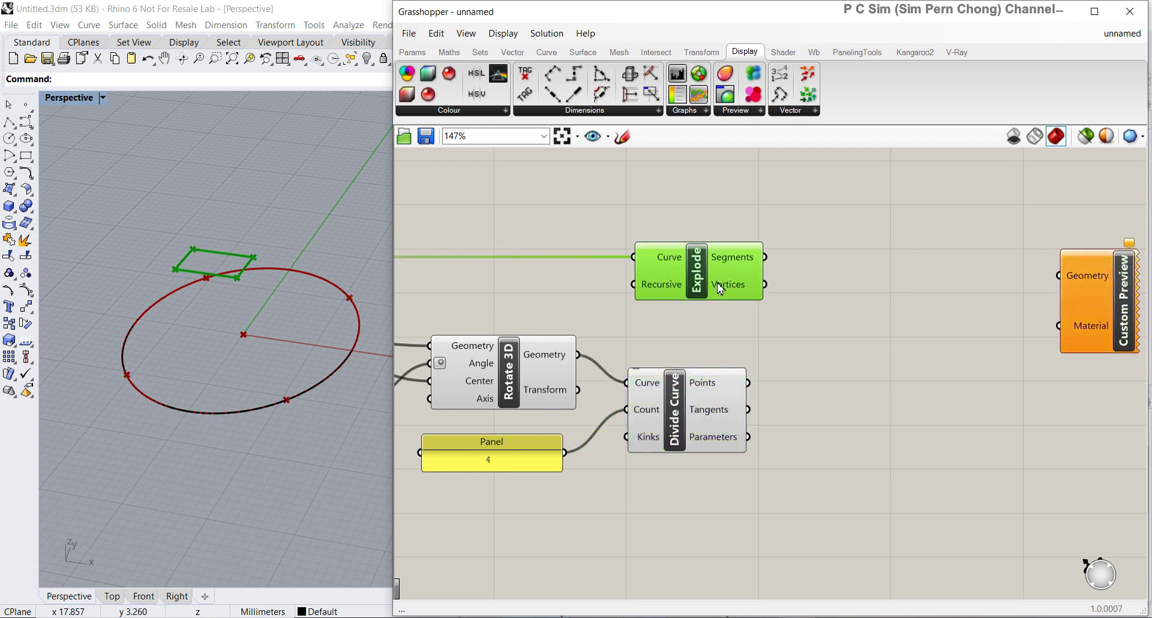
- Add a Ruled Surface component from the Surface tab's Freeform panel
click(582, 53)
click(582, 112)
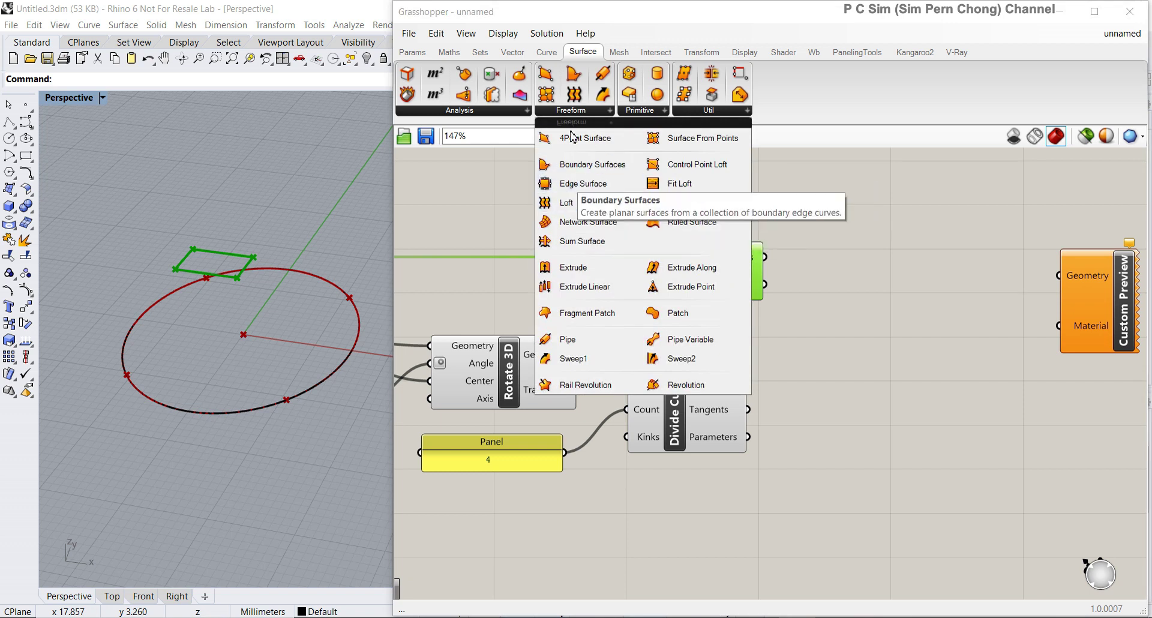
drag(673, 228, 925, 338)
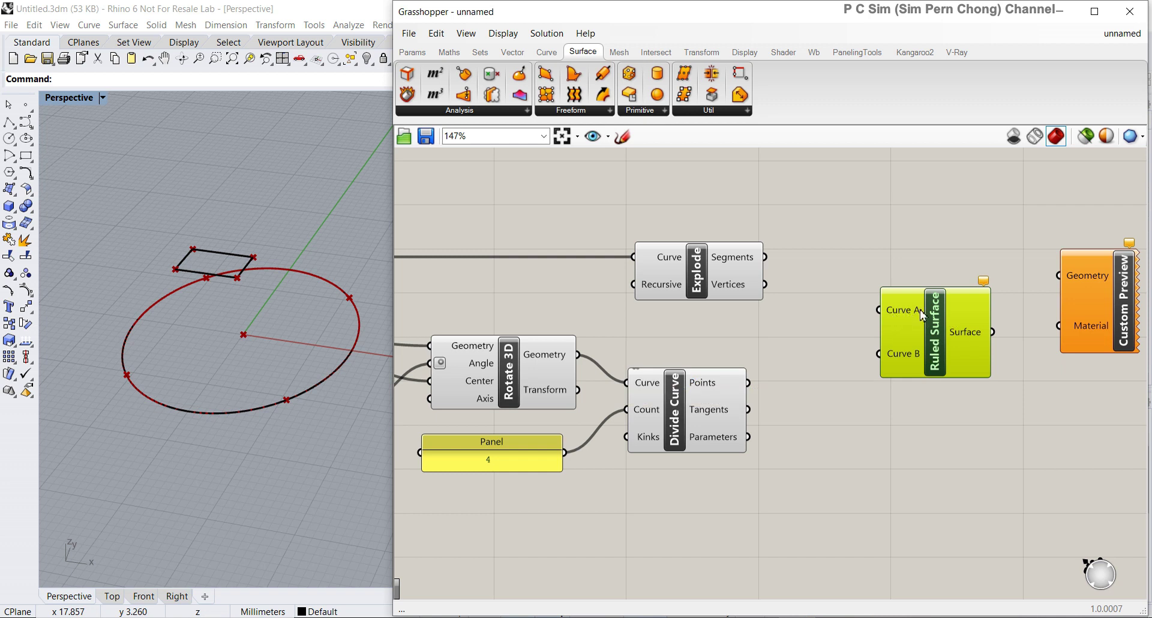
- Shift Ruled Surface, Custom Preview, Divide Curve and Explode rightward into place
key(ctrl+z)
key(ctrl+z)
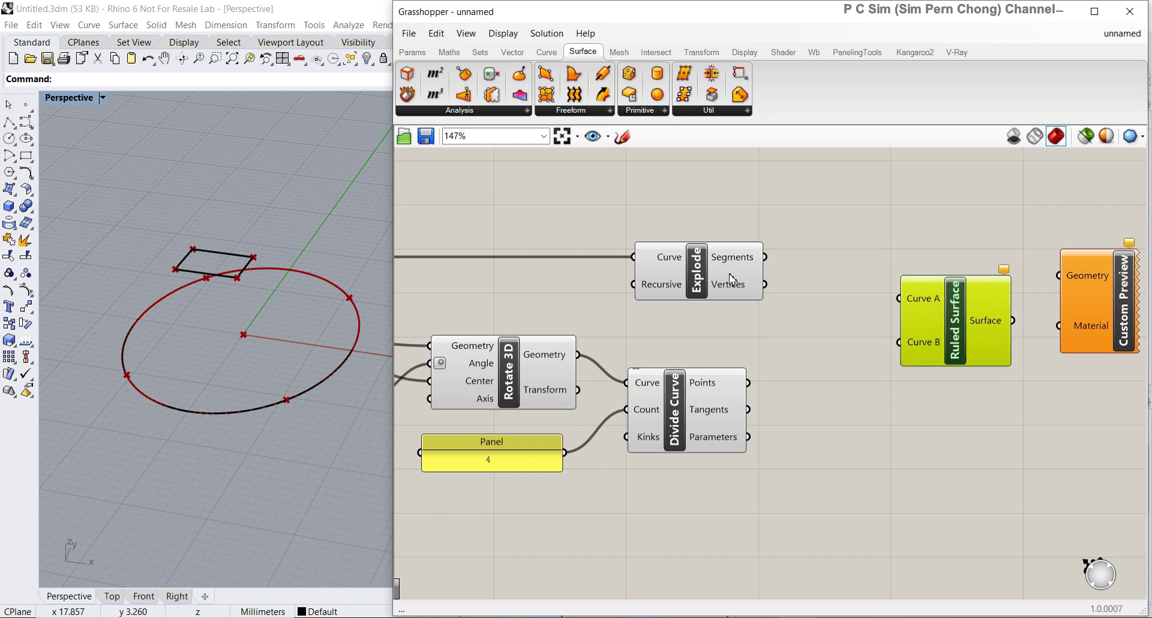
click(954, 330)
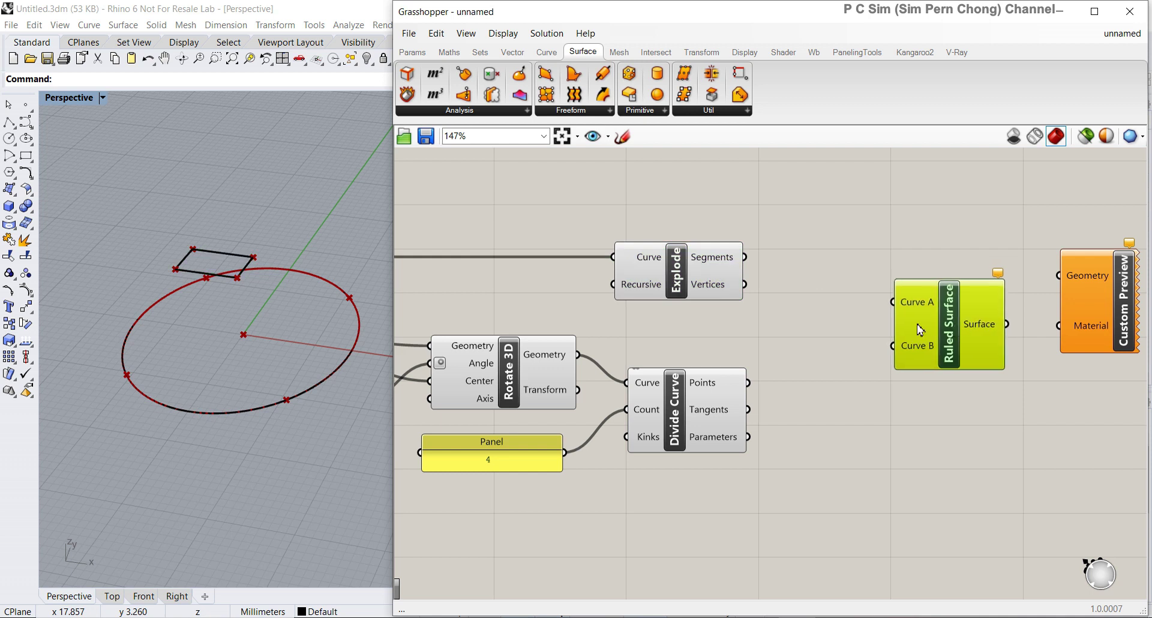
right_drag(954, 330, 798, 280)
drag(936, 273, 1053, 278)
drag(791, 275, 851, 273)
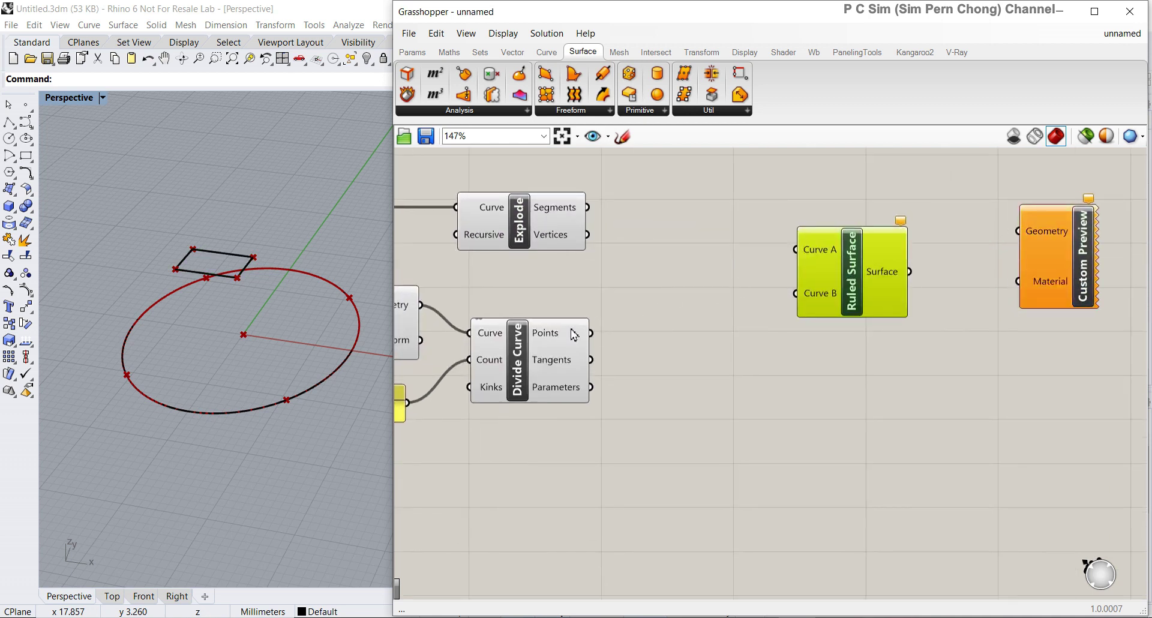
drag(547, 347, 558, 332)
drag(544, 213, 569, 213)
drag(821, 273, 855, 270)
mouse_move(280, 264)
right_down()
mouse_move(282, 245)
mouse_move(287, 267)
mouse_move(301, 234)
mouse_move(279, 259)
right_up()
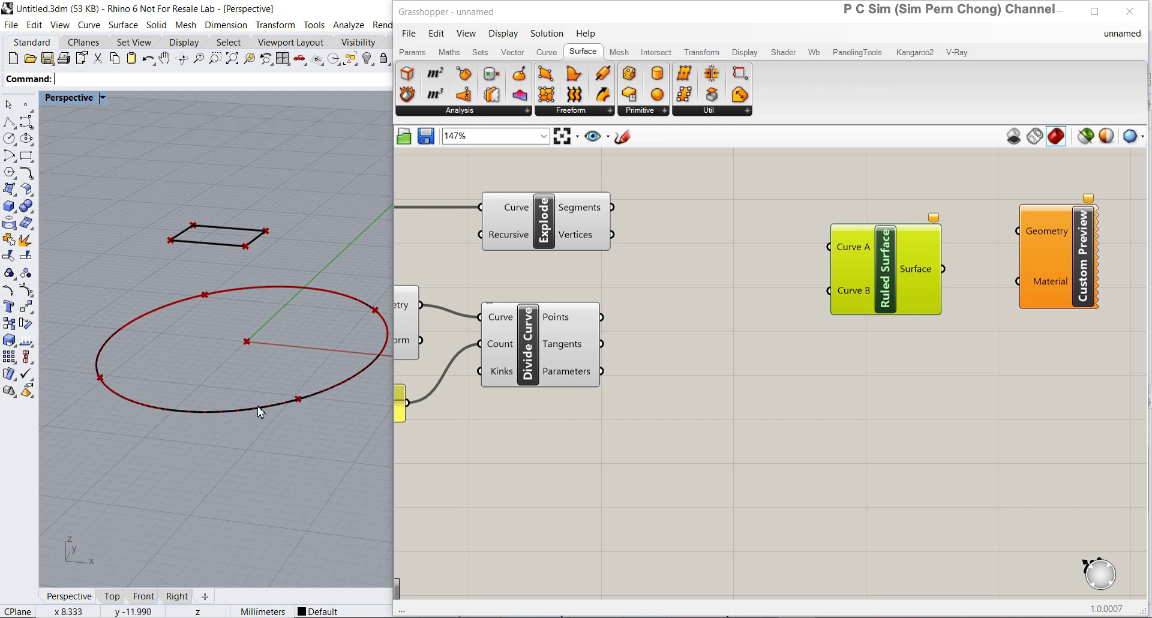
- Search 'list' and place a List Item component between Explode and Ruled Surface
drag(833, 266, 868, 266)
drag(556, 235, 538, 239)
click(706, 236)
double_click(705, 236)
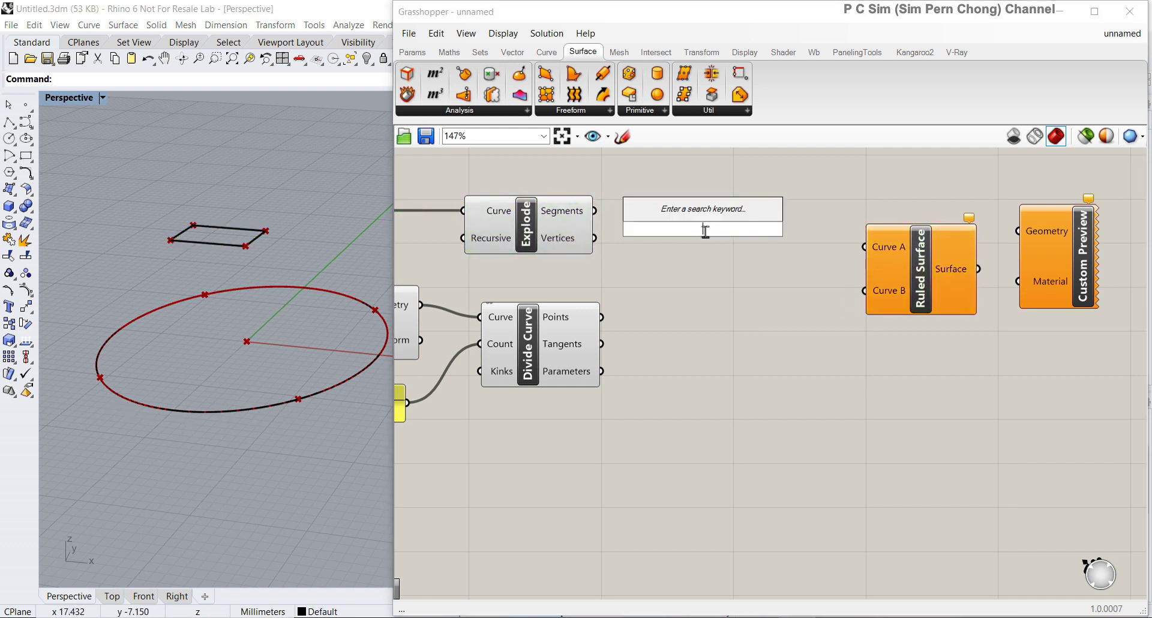
text(list)
key(Up)
key(Up)
key(Up)
key(Up)
key(Up)
key(Up)
key(Up)
key(Up)
key(Up)
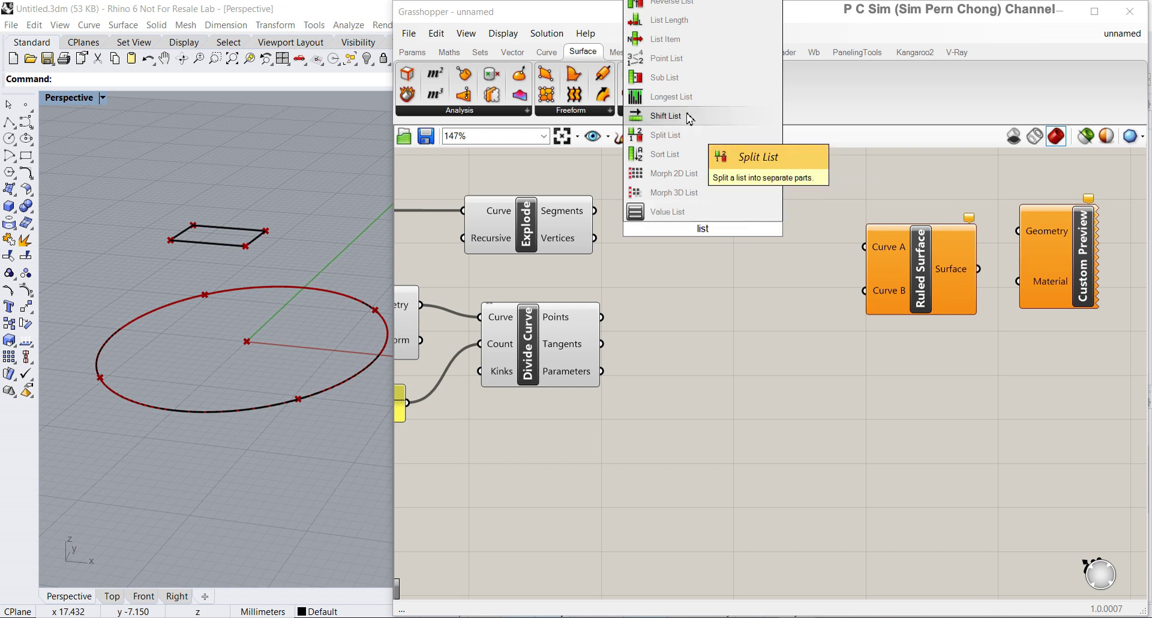
key(Return)
drag(721, 227, 775, 279)
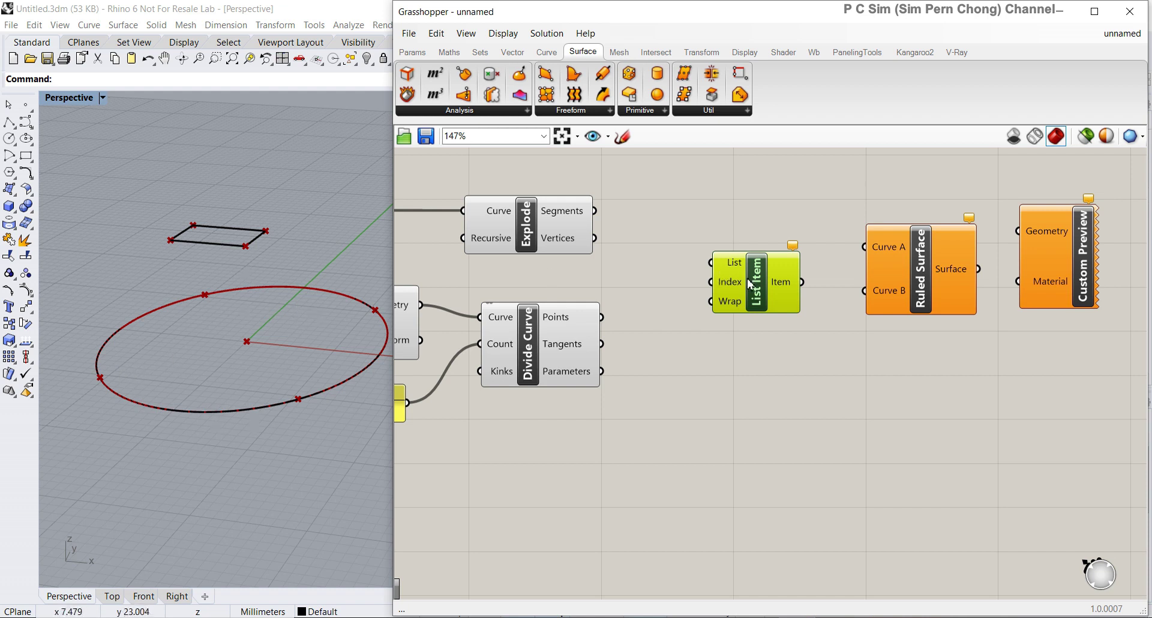
drag(750, 286, 761, 282)
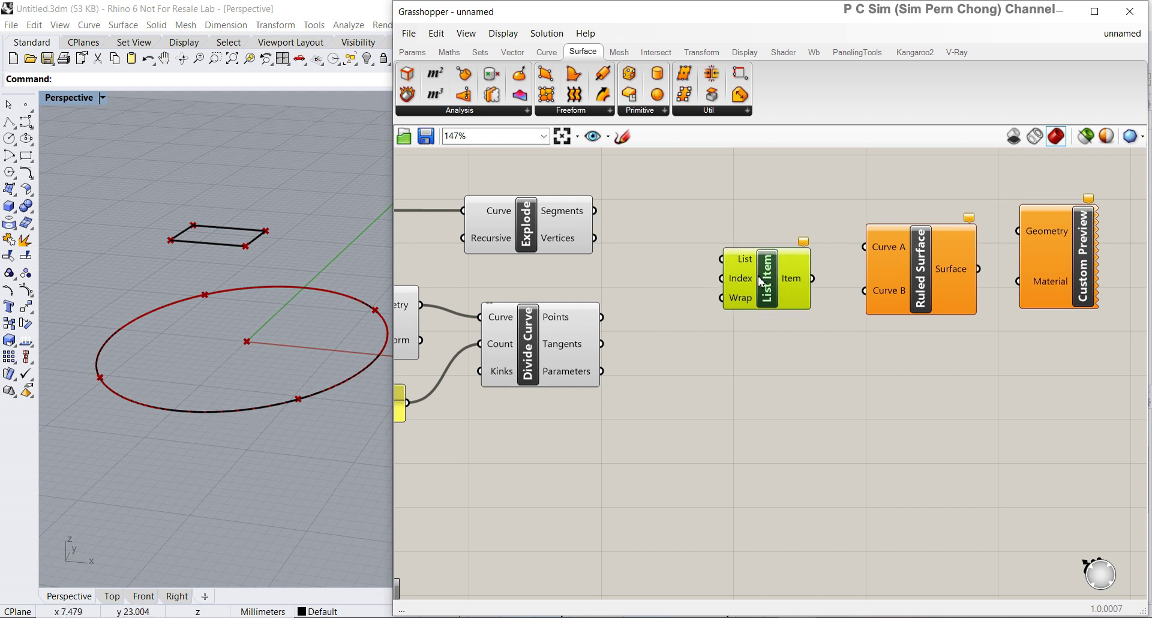
- Add a Number Slider at 0 and wire it to List Item's Index input
double_click(618, 283)
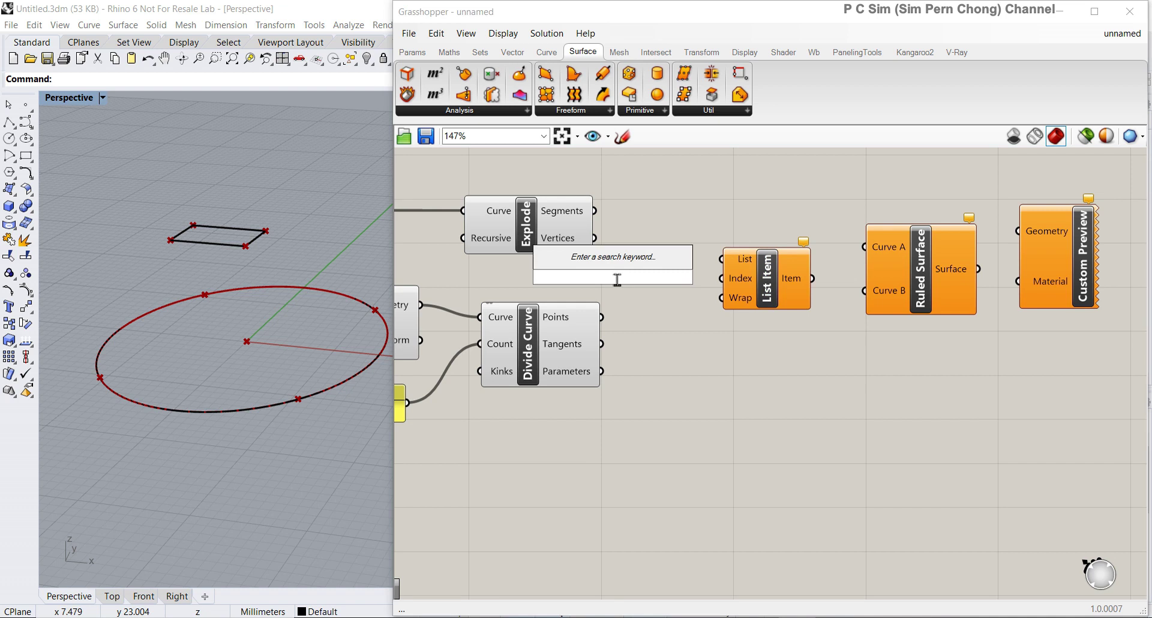
text(0<3)
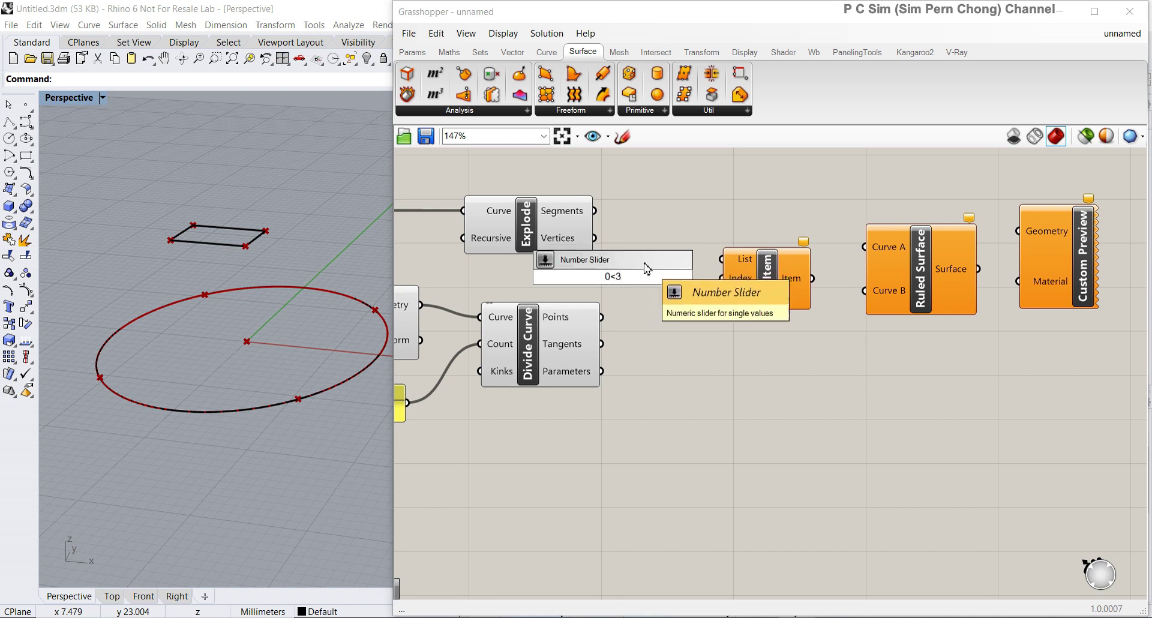
key(Return)
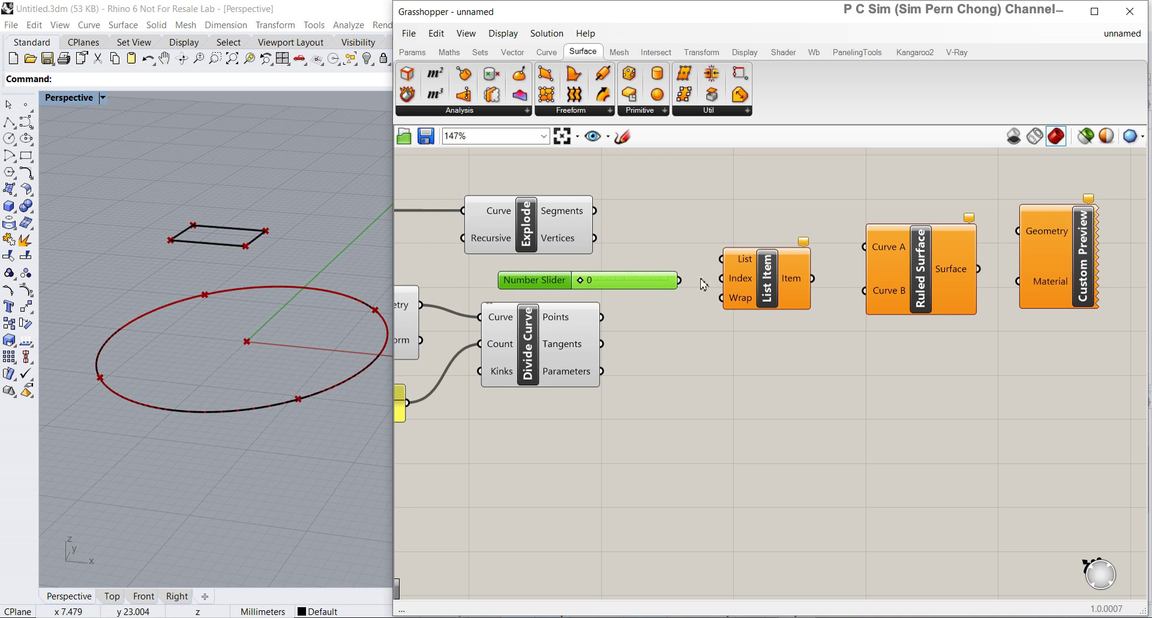
drag(682, 282, 719, 286)
- Duplicate the List Item and its Number Slider further down the canvas
drag(768, 288, 755, 290)
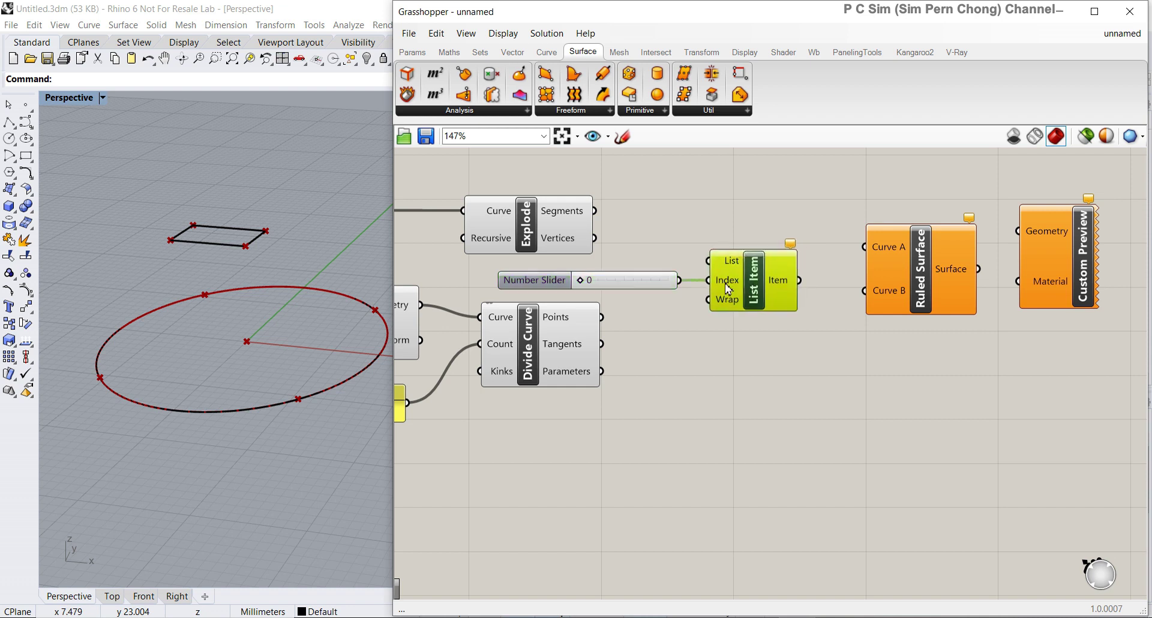
click(761, 286)
shift+click(534, 280)
alt+drag(786, 403, 801, 459)
- Rearrange Explode, Divide Curve, the index slider and the upper and lower List Items
right_drag(747, 366, 733, 360)
drag(572, 237, 695, 260)
drag(531, 357, 529, 364)
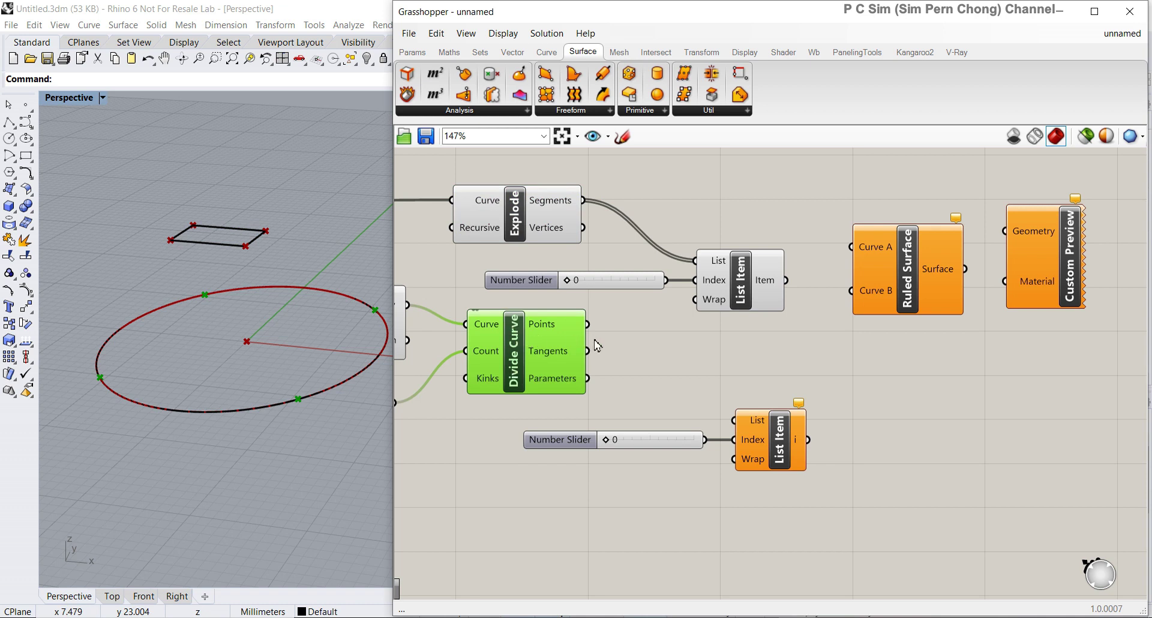
scroll(603, 358, down, 2)
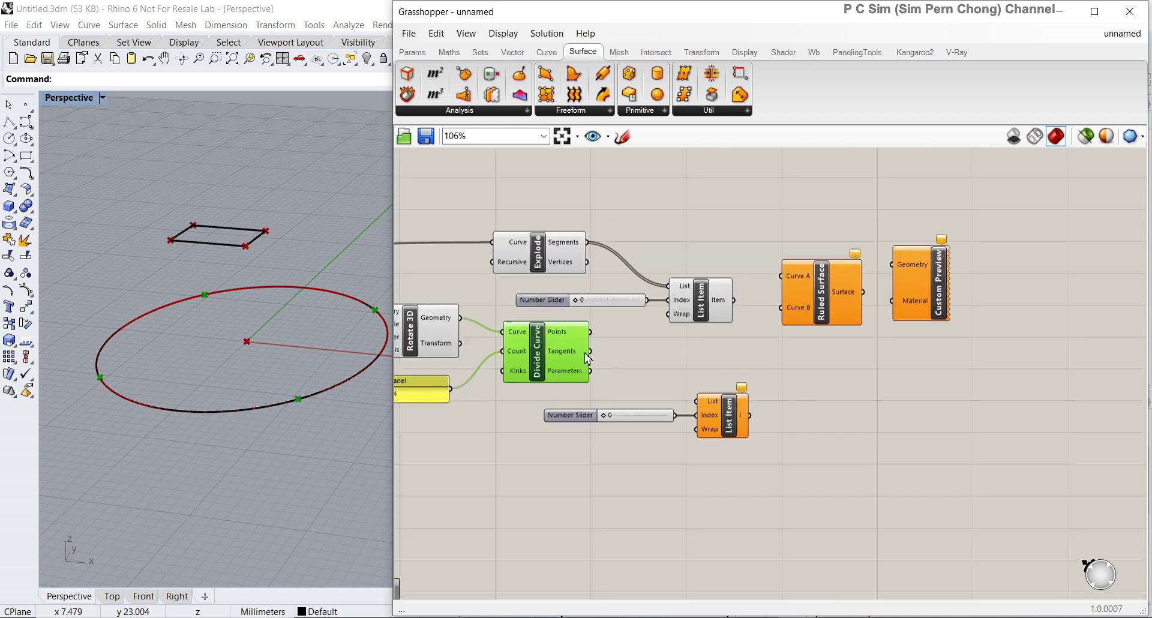
click(626, 303)
click(585, 360)
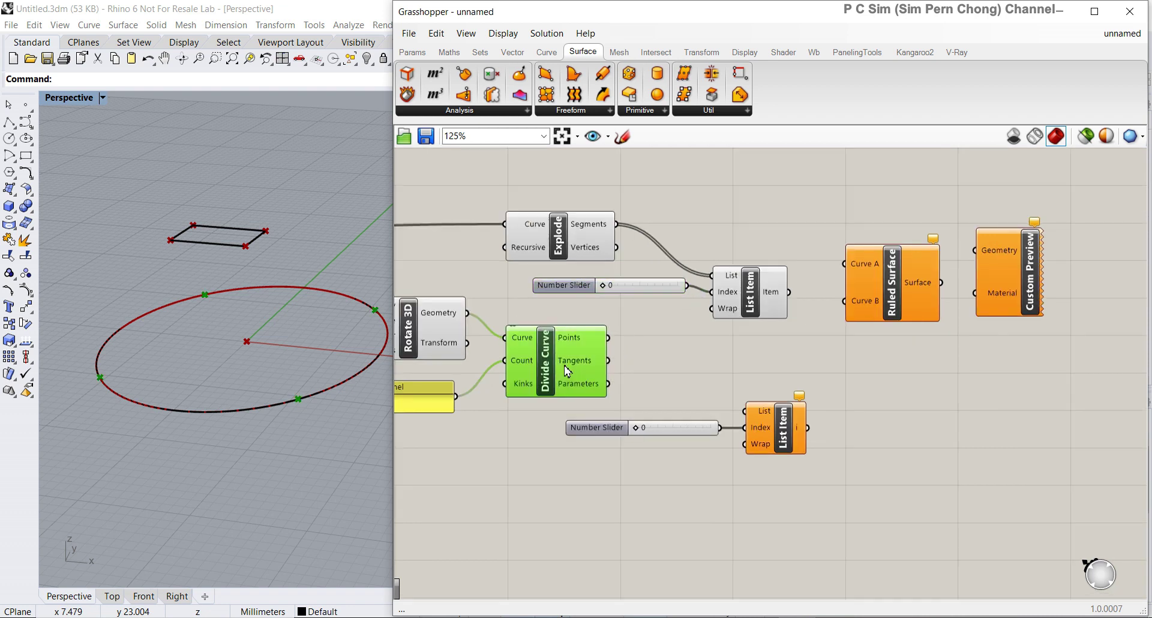
scroll(578, 358, up, 3)
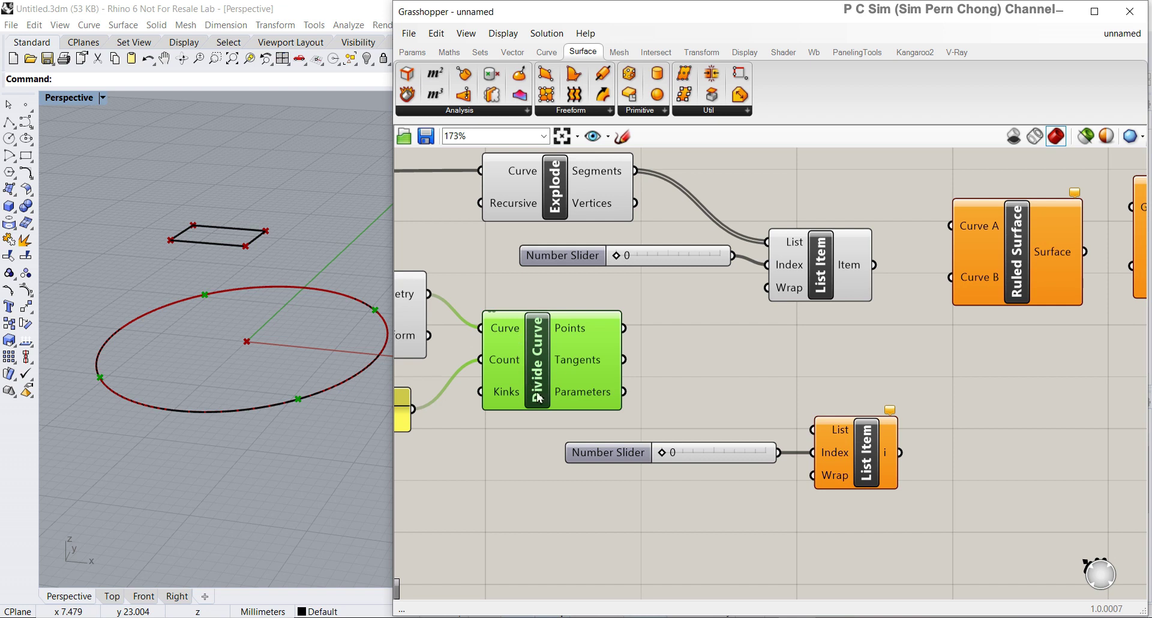
mouse_move(550, 369)
right_down()
mouse_move(794, 369)
mouse_move(560, 371)
right_up()
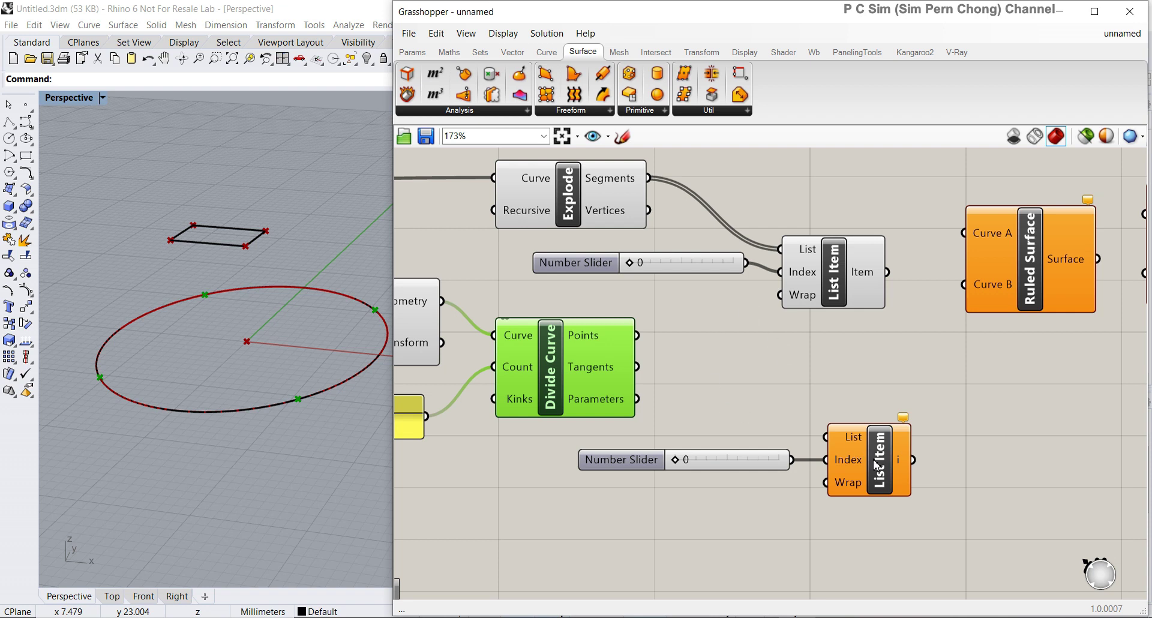
drag(828, 298, 844, 261)
drag(686, 267, 683, 261)
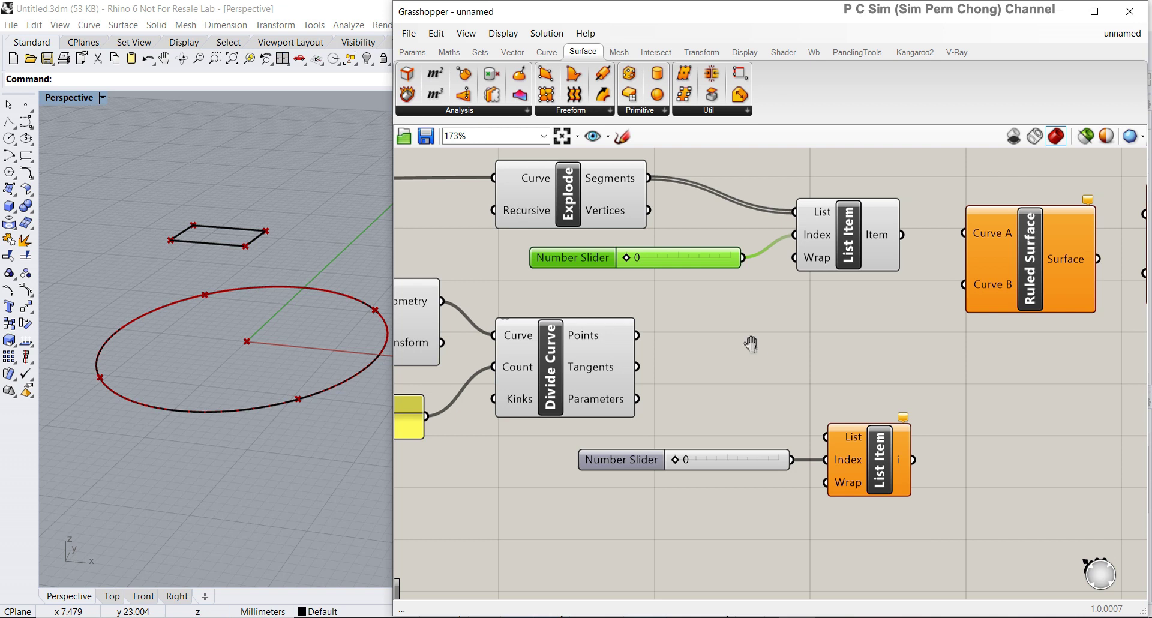
right_drag(751, 342, 716, 342)
drag(833, 450, 845, 484)
- Place a Shatter component via 'sha' and feed it the rotated circle as Curve
double_click(750, 378)
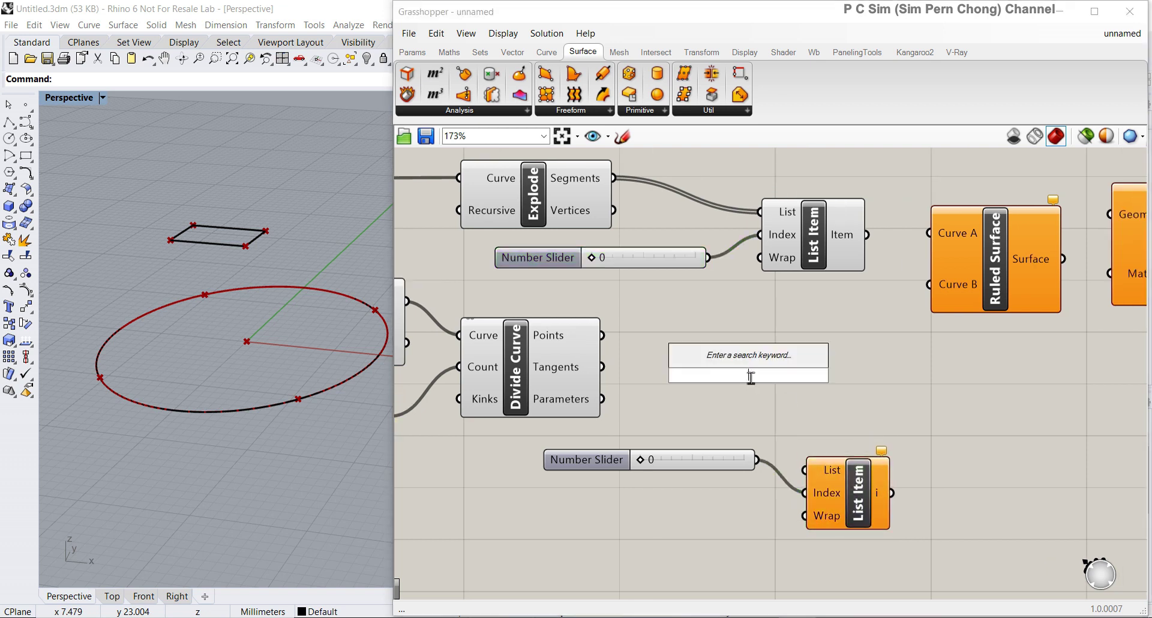
text(sha)
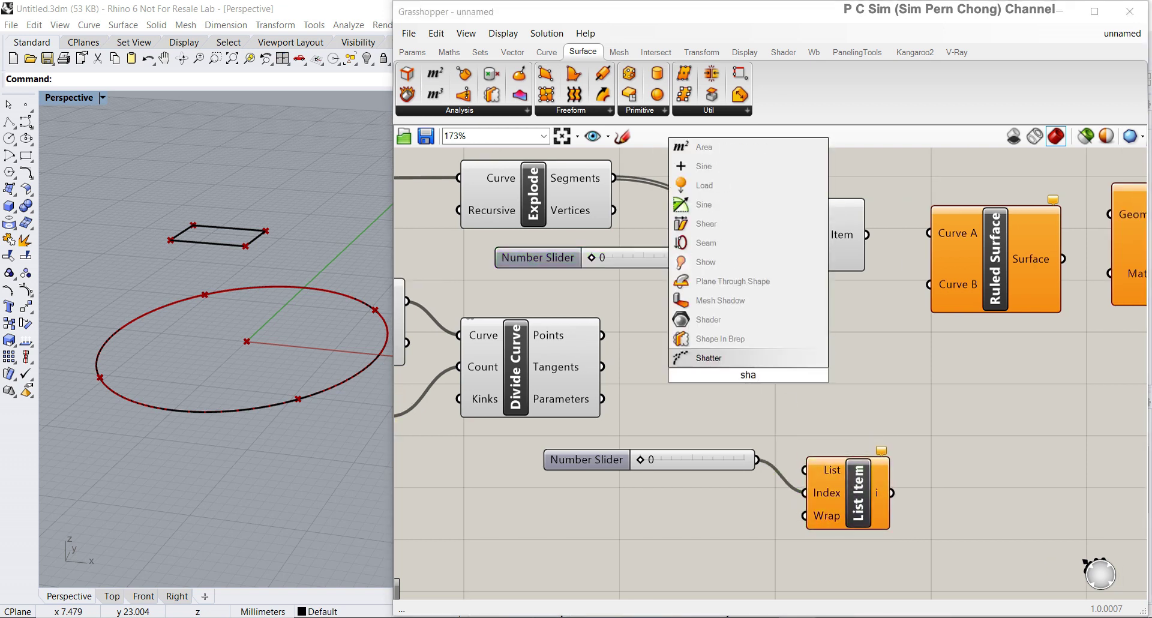
click(747, 358)
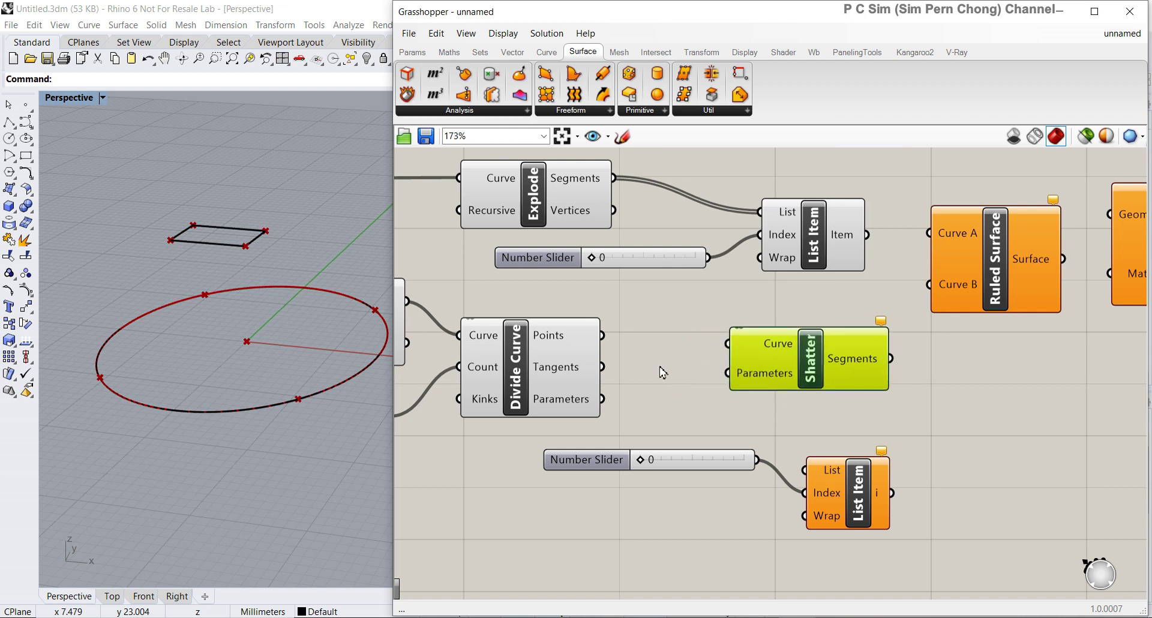
scroll(666, 371, down, 2)
drag(503, 367, 523, 368)
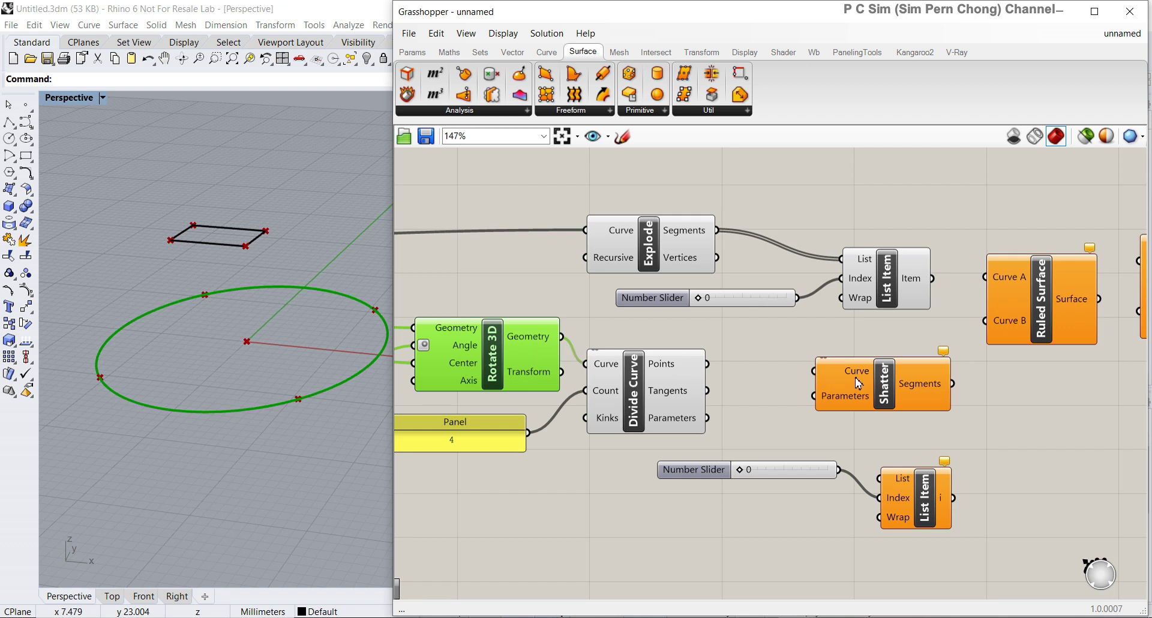
drag(561, 337, 814, 370)
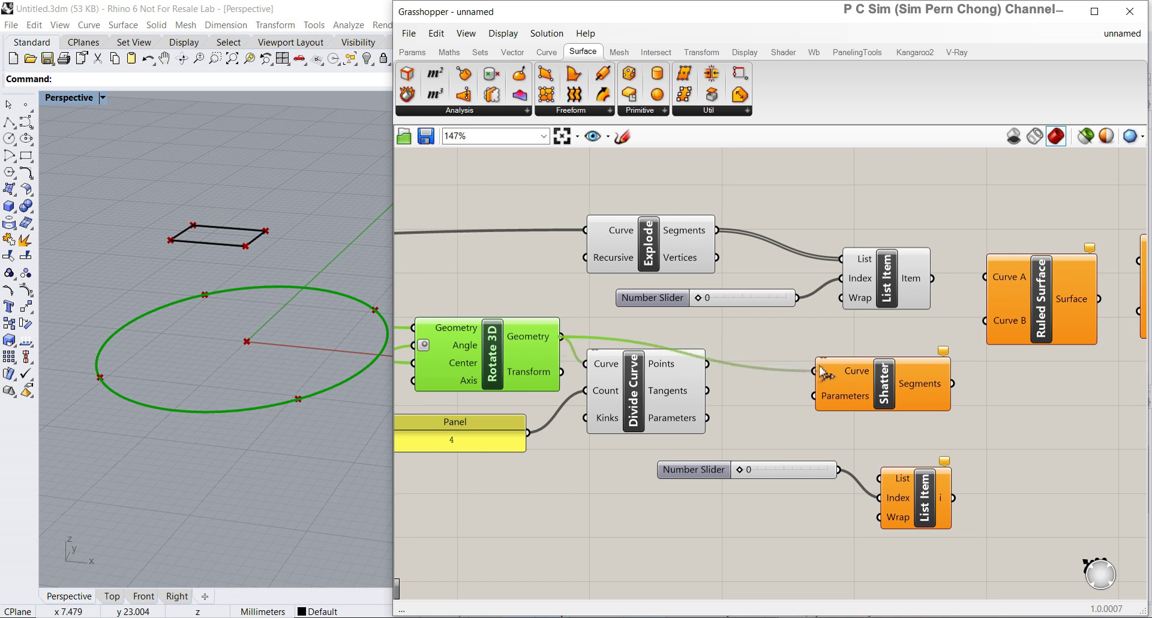
- Connect Divide Curve's Parameters to Shatter, then nudge Shatter and the lower List Item
drag(657, 385, 655, 402)
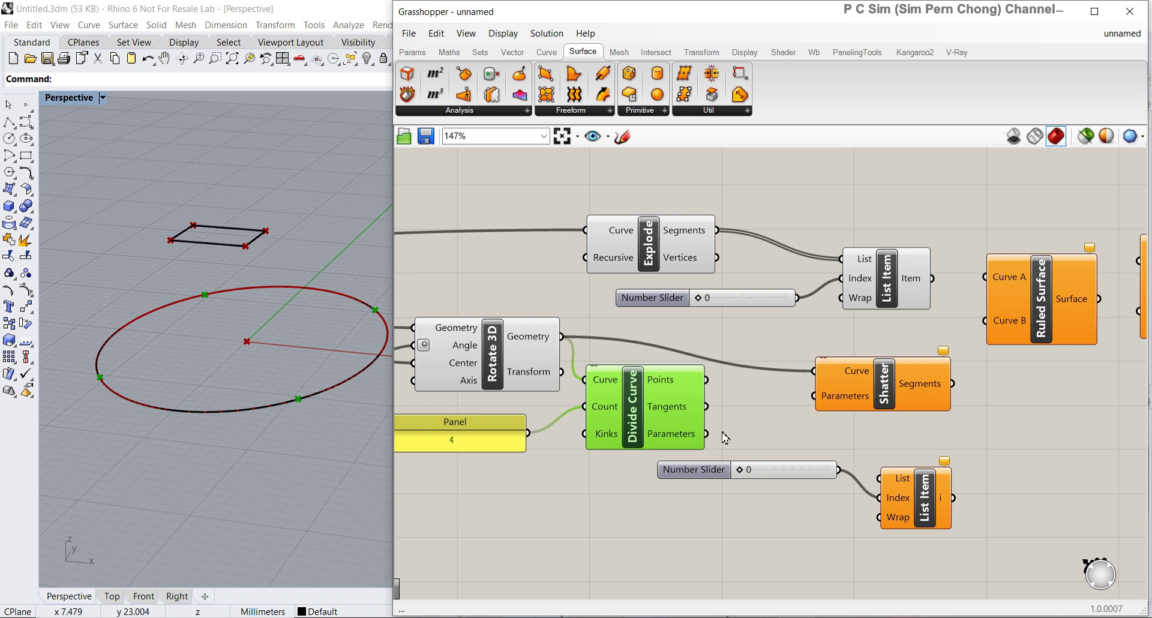
drag(710, 439, 814, 396)
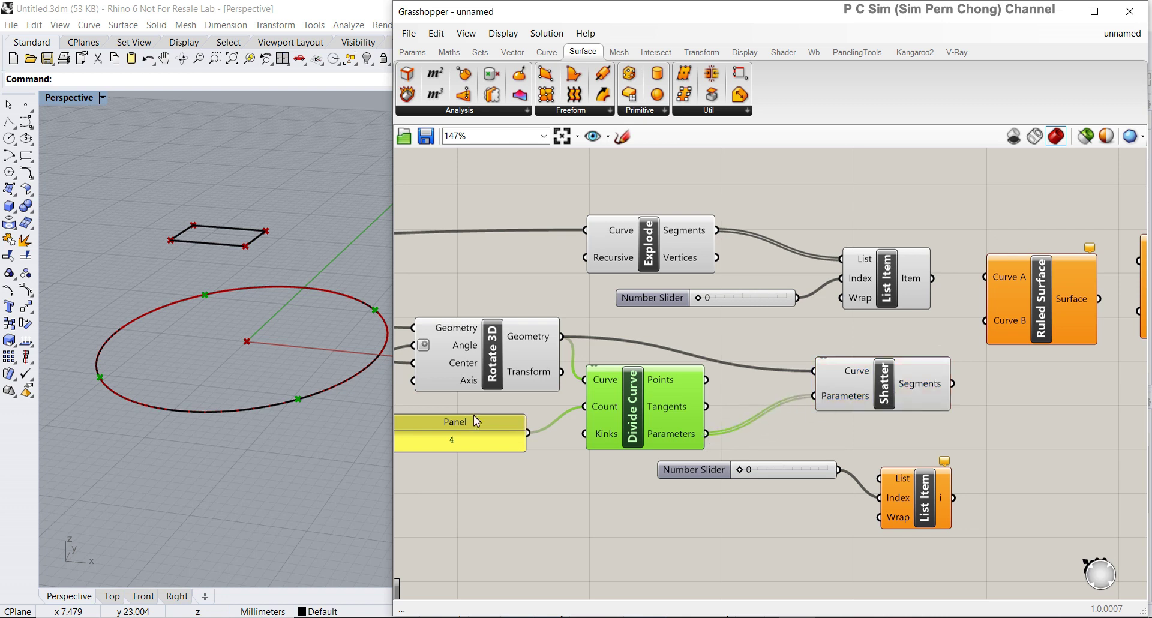
click(852, 404)
right_drag(851, 403, 582, 403)
click(821, 493)
drag(821, 493, 826, 493)
drag(624, 394, 632, 396)
scroll(606, 387, up, 2)
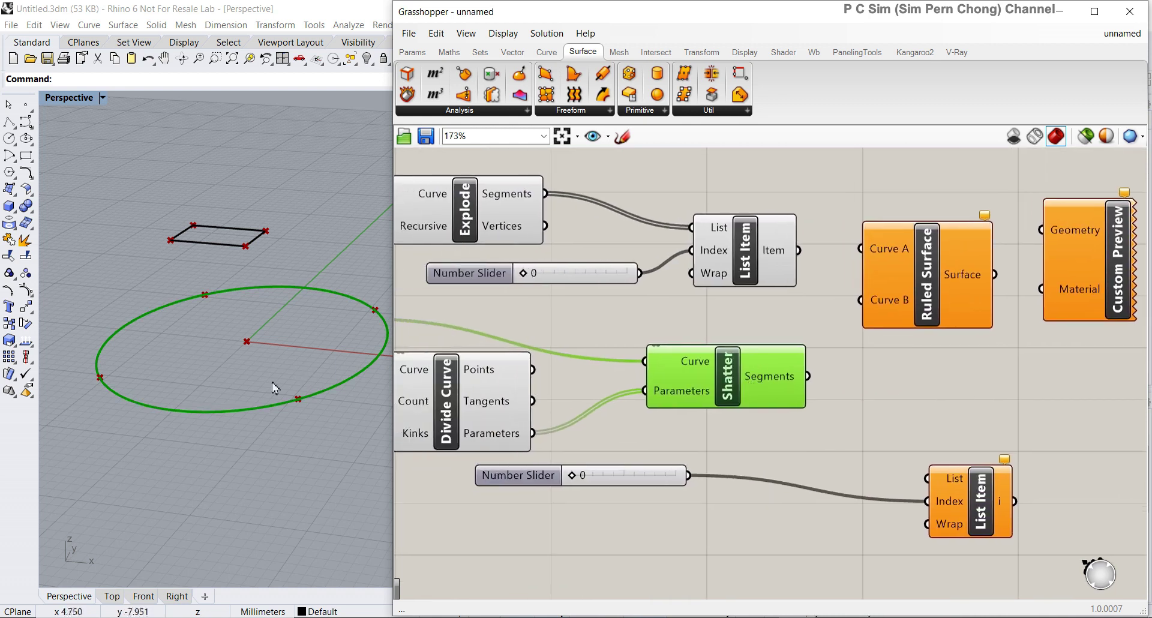
- Rearrange Shatter, both List Items, the lower slider, Custom Preview and Ruled Surface
drag(737, 263, 720, 262)
scroll(877, 418, down, 2)
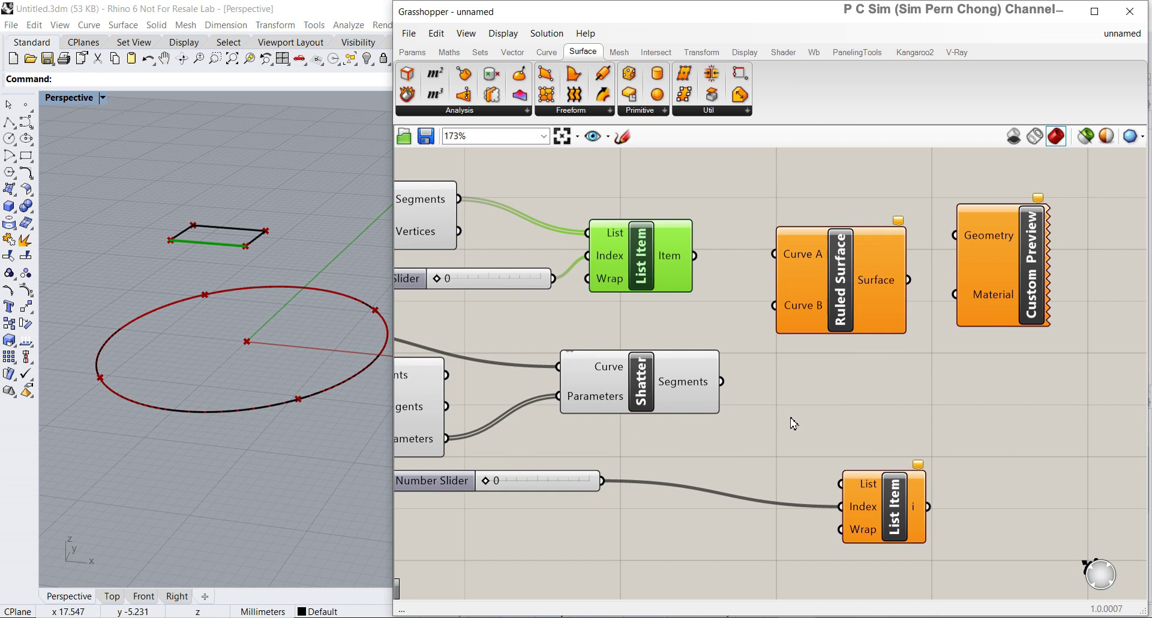
click(694, 407)
drag(694, 406, 835, 460)
drag(583, 473, 668, 484)
drag(984, 300, 1114, 290)
drag(864, 306, 960, 340)
scroll(765, 280, down, 4)
click(688, 273)
drag(689, 274, 713, 283)
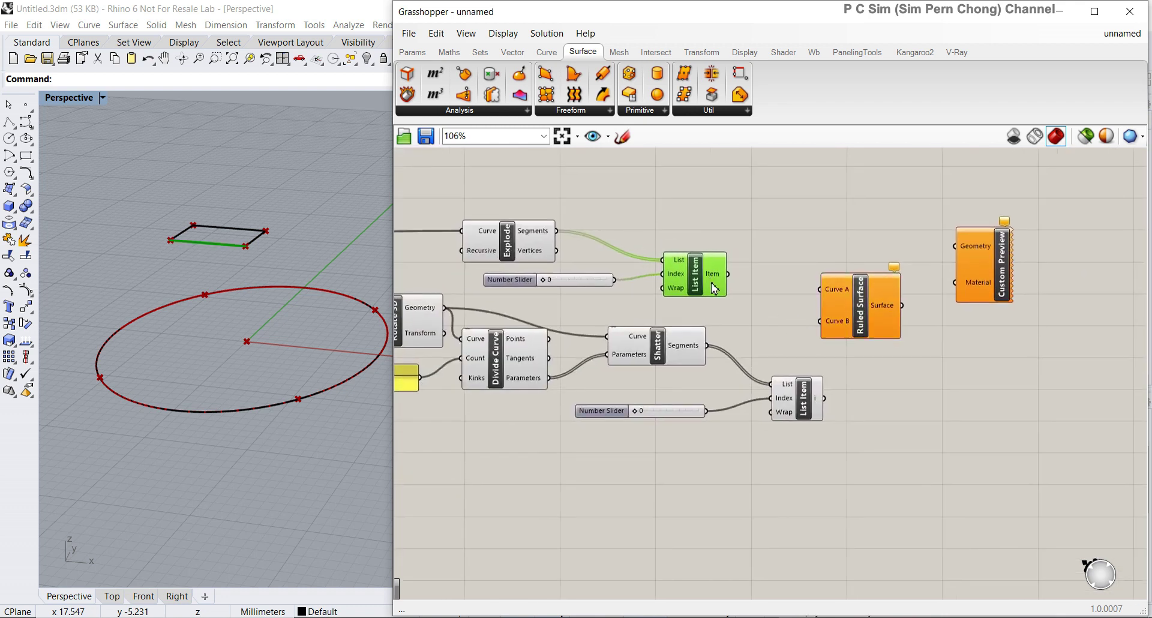
- Set the lower List Item's Number Slider to 2 to pick the bottom arc
click(805, 405)
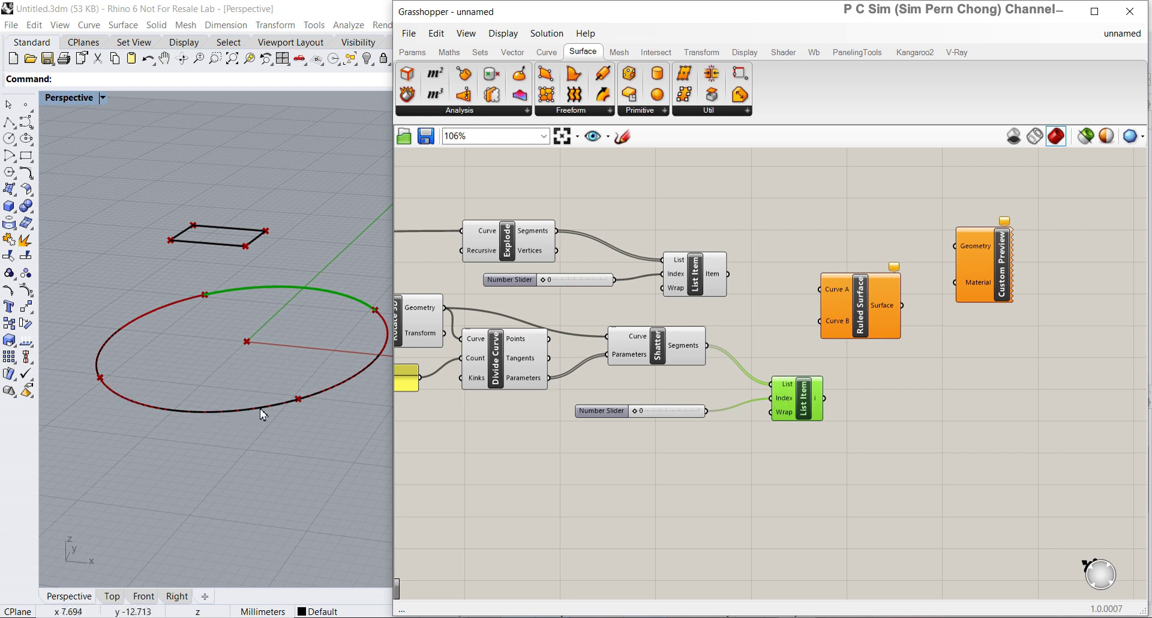
scroll(762, 414, up, 3)
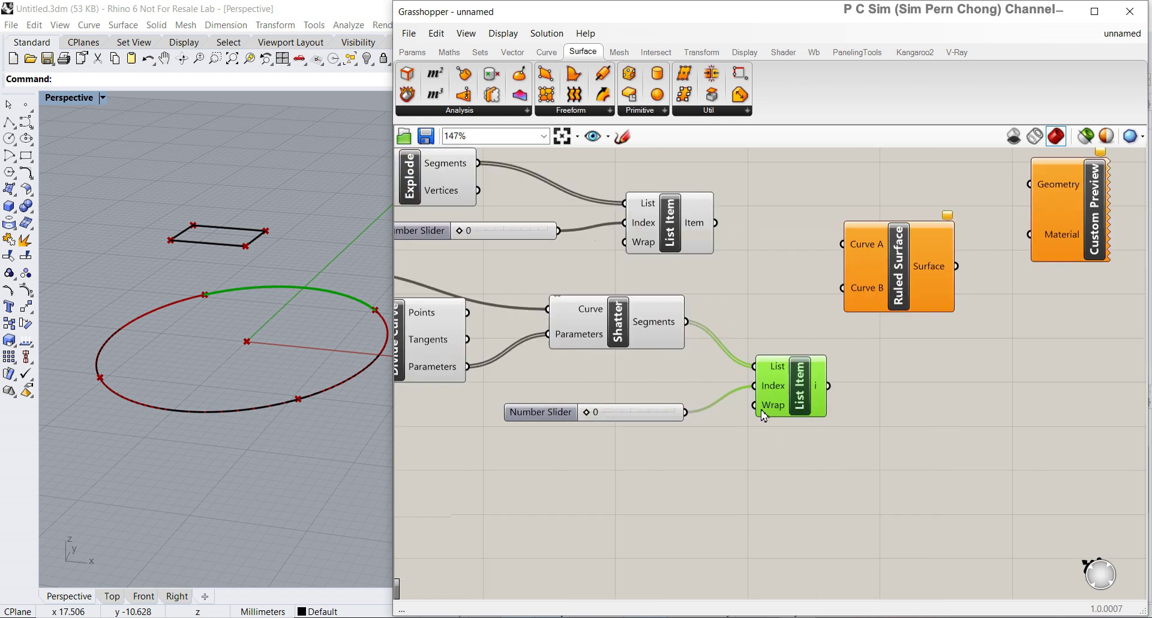
drag(560, 412, 624, 414)
right_drag(316, 414, 174, 393)
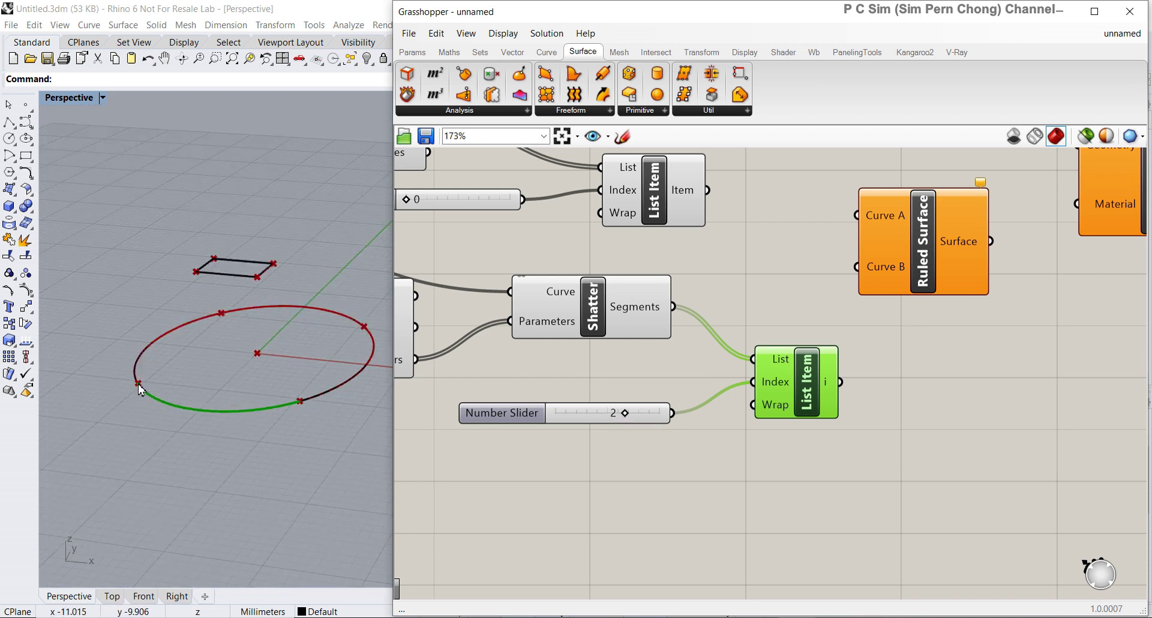
click(634, 209)
right_drag(567, 255, 571, 359)
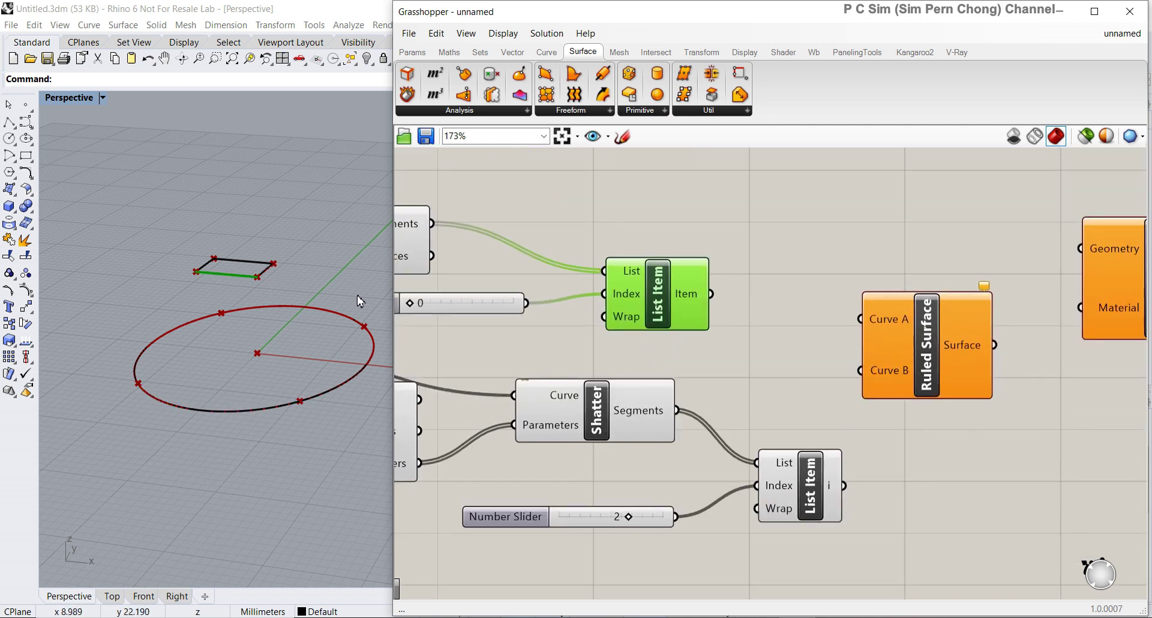
click(792, 493)
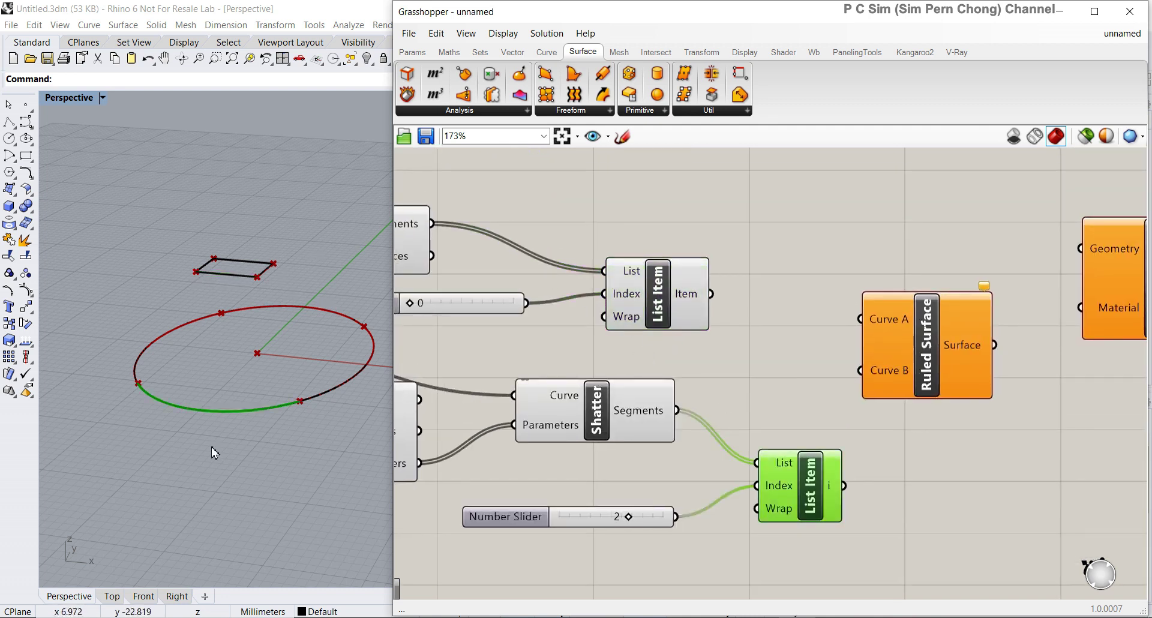
click(907, 340)
- Line up the upper and lower List Items around the Ruled Surface component
scroll(864, 346, down, 3)
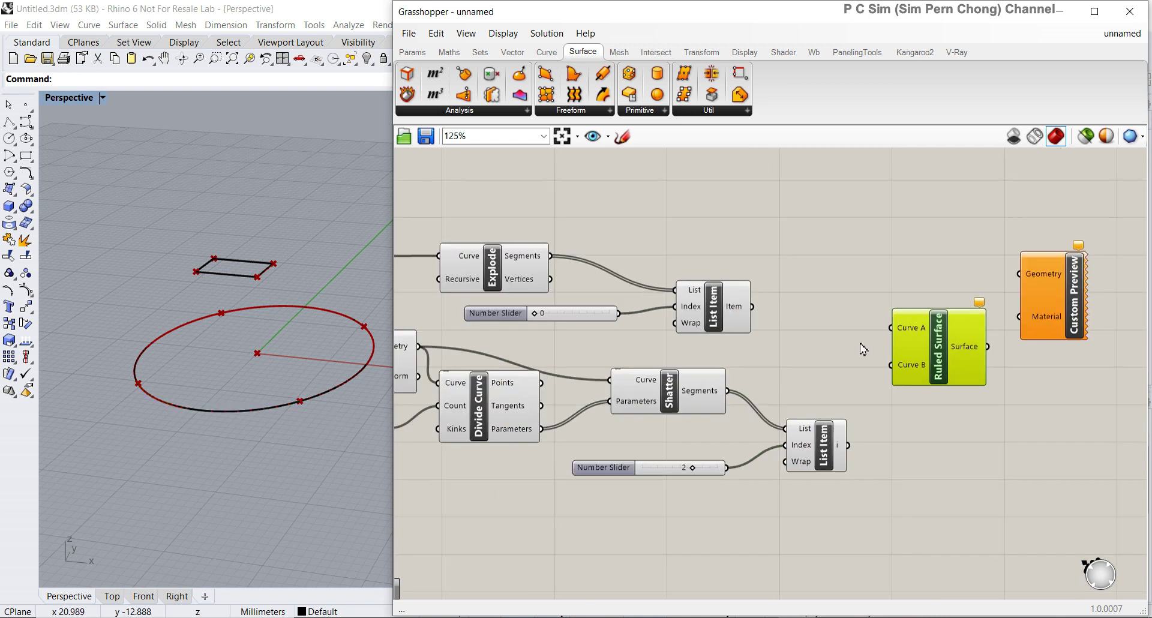
drag(680, 317, 760, 332)
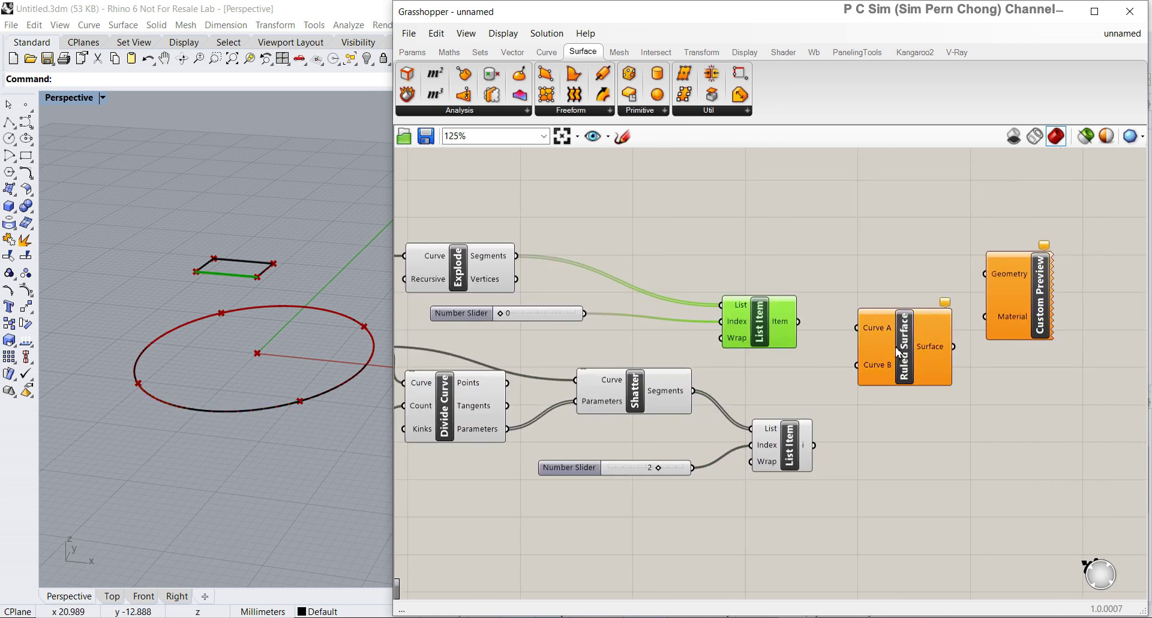
drag(896, 351, 896, 390)
drag(796, 451, 781, 442)
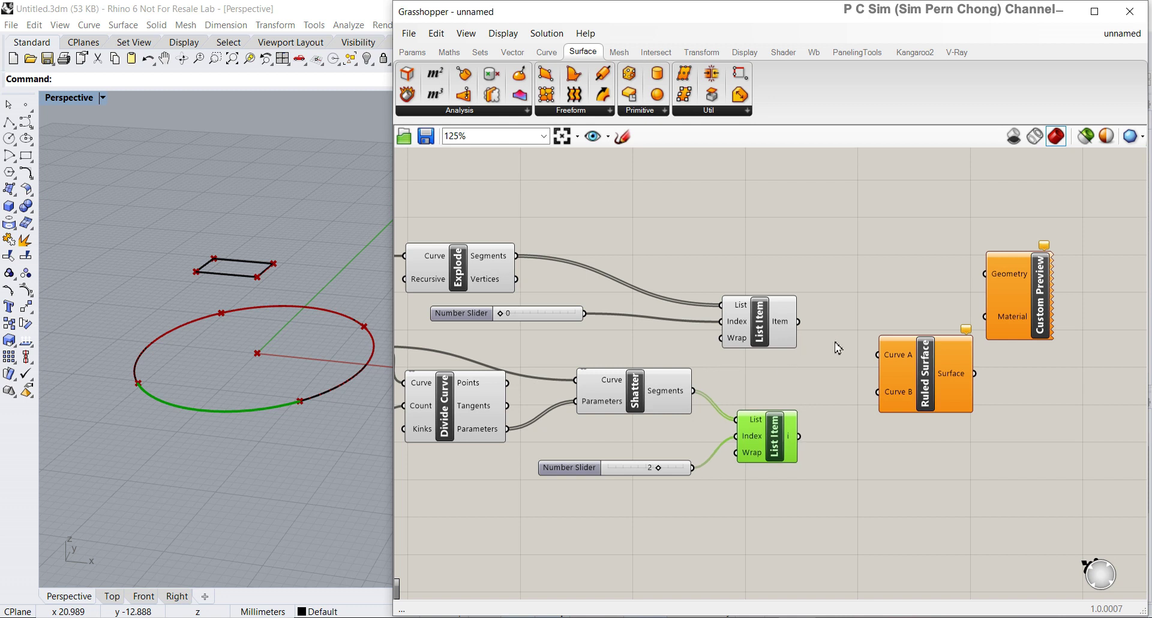
drag(919, 371, 904, 370)
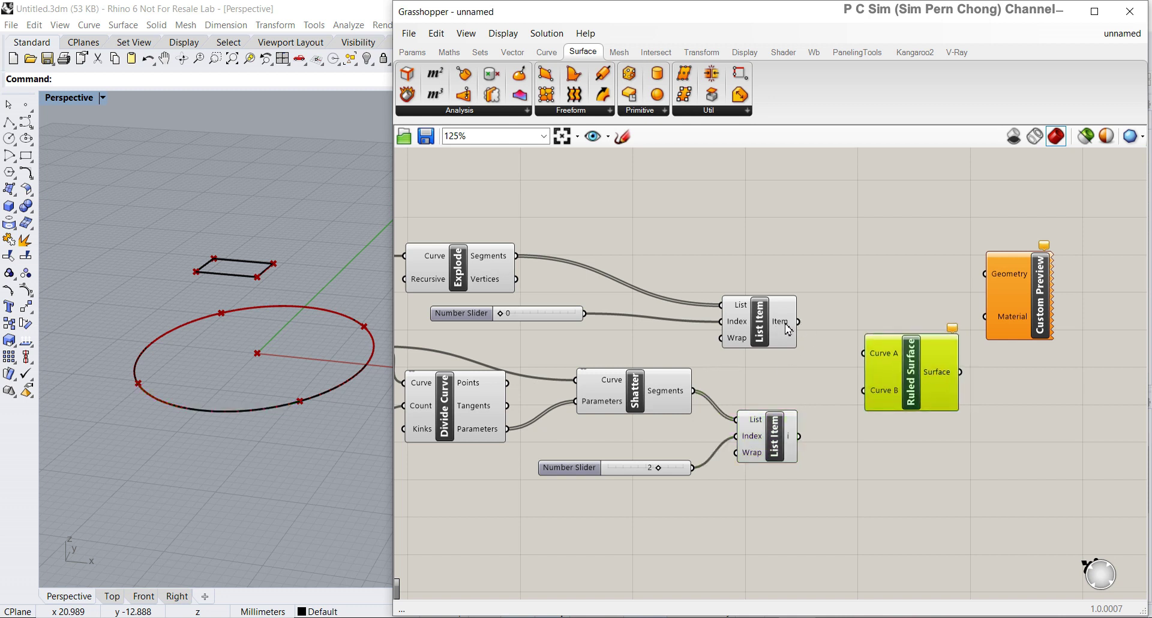
- Wire the rectangle edge to Curve A and the circle arc to Curve B
drag(798, 323, 870, 359)
click(774, 448)
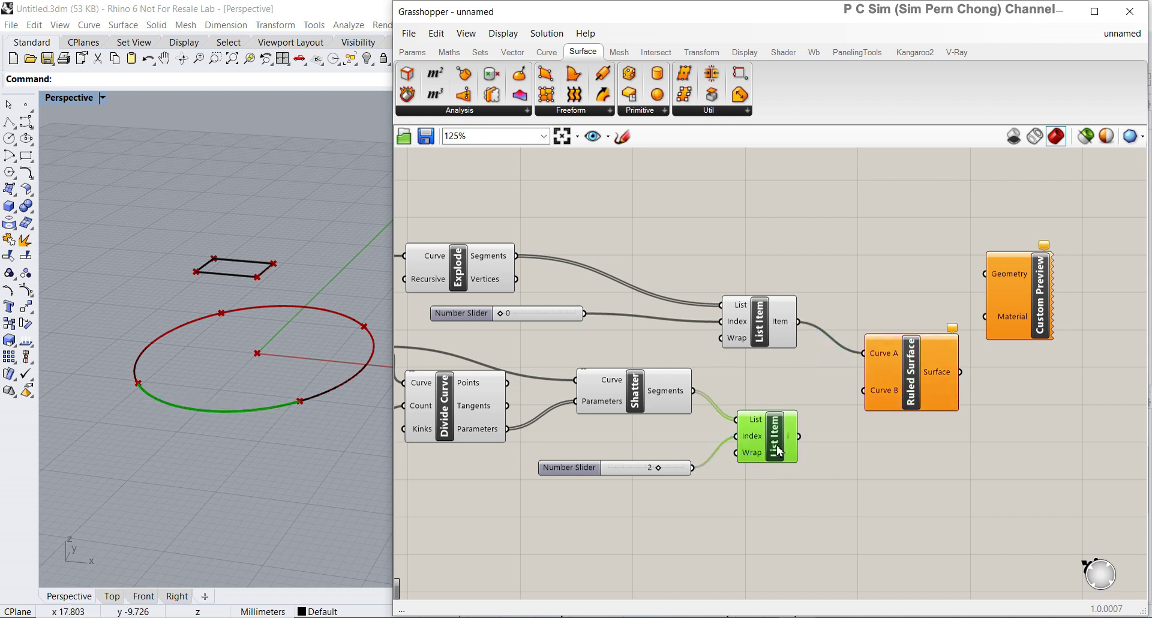
drag(799, 436, 863, 391)
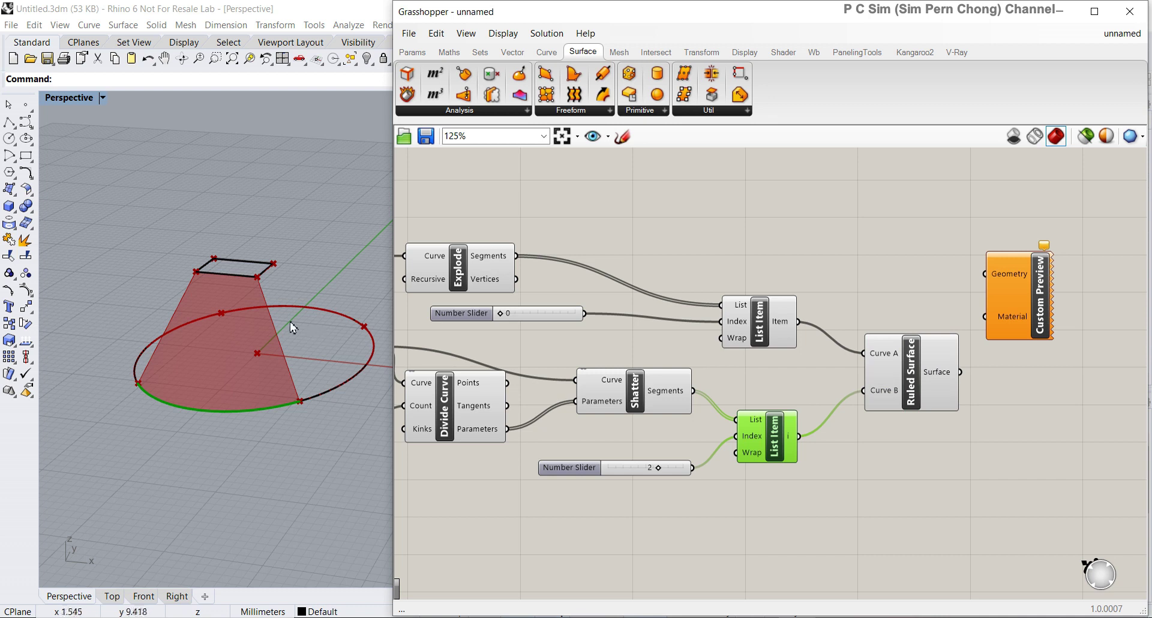
scroll(267, 320, down, 1)
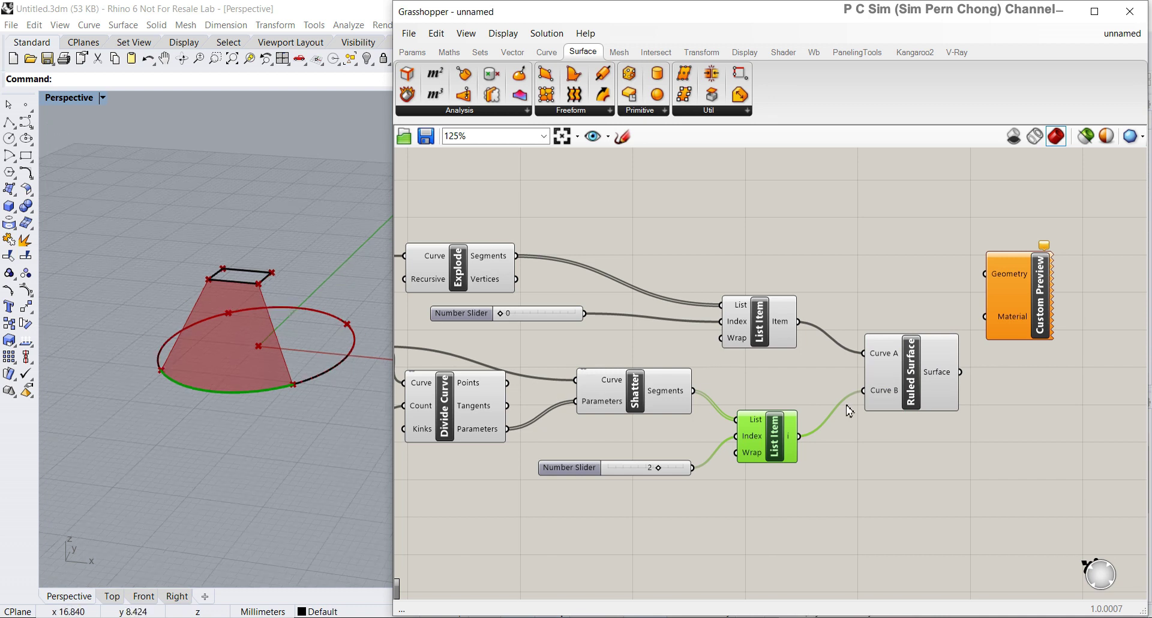
right_drag(849, 403, 805, 403)
drag(965, 310, 1010, 310)
right_drag(244, 315, 267, 283)
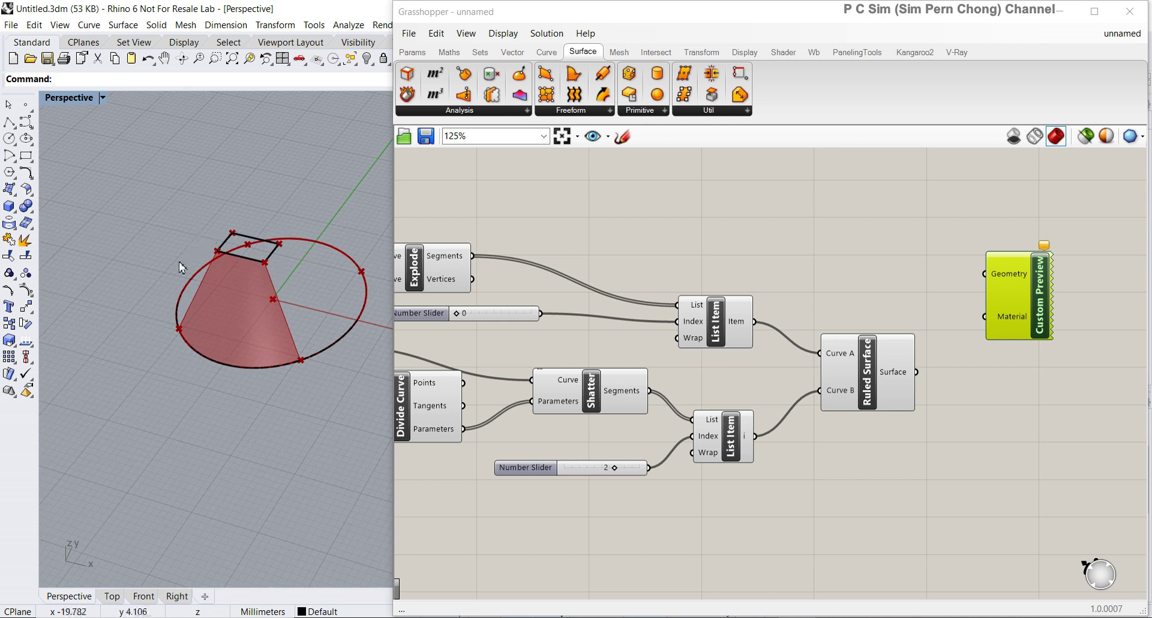
- Shift Custom Preview, Ruled Surface, both List Items, Shatter and the lower slider rightward
drag(1010, 299, 1049, 278)
right_drag(862, 357, 844, 279)
drag(807, 299, 834, 279)
drag(698, 243, 737, 247)
drag(712, 358, 748, 338)
drag(601, 328, 653, 331)
drag(521, 394, 574, 393)
scroll(611, 394, down, 3)
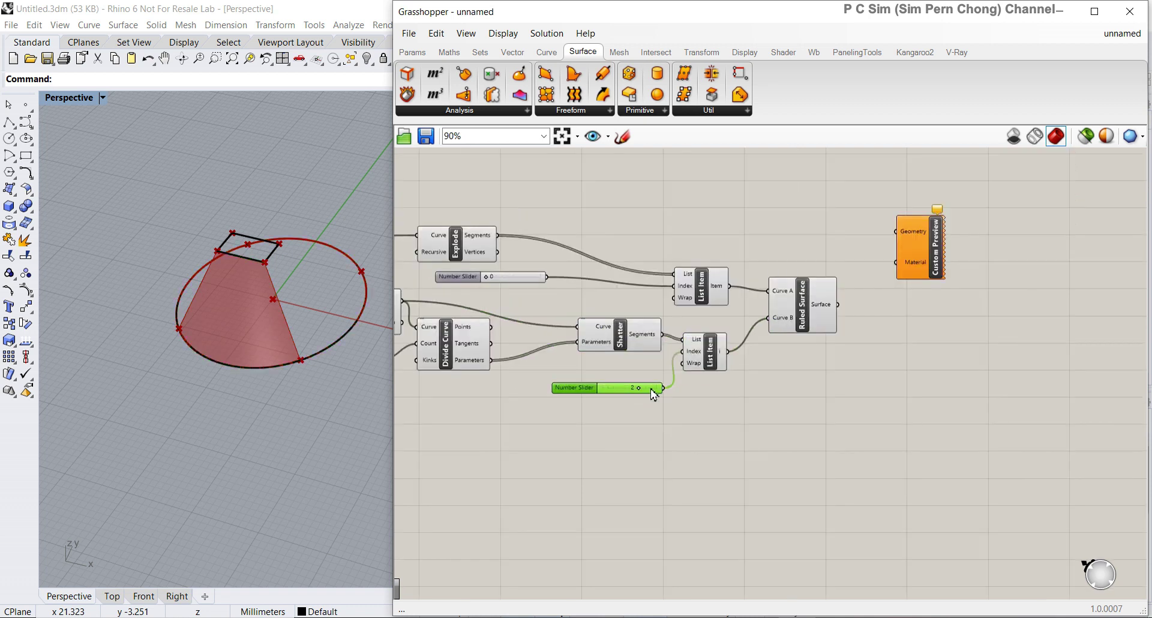
drag(568, 354, 542, 353)
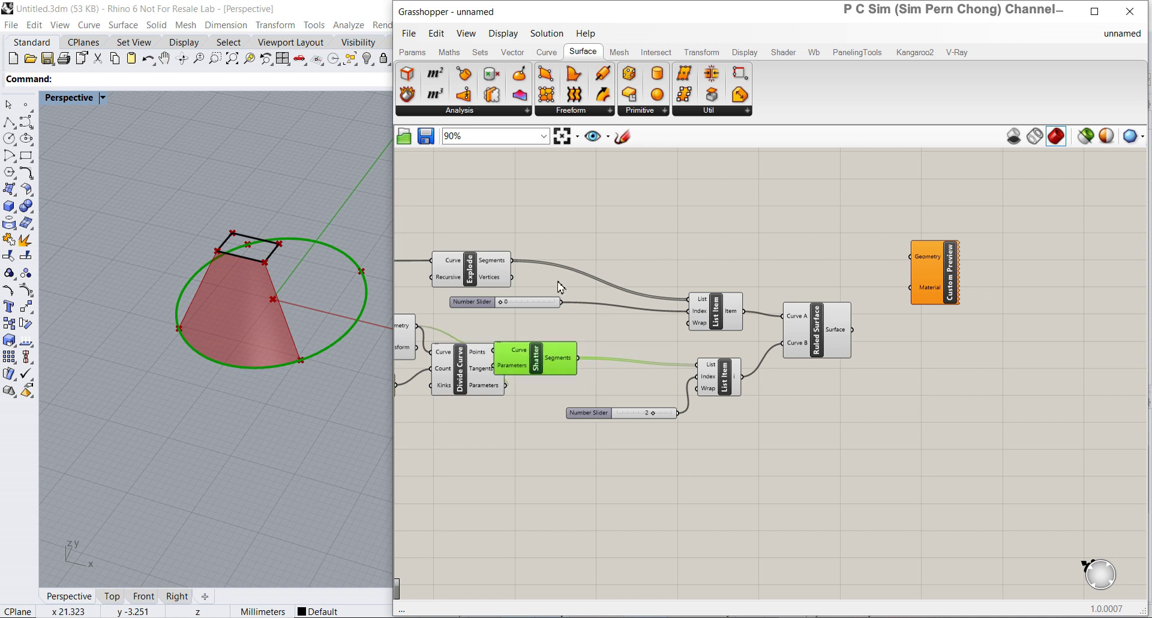
- Align each Number Slider beside its List Item and group-select sliders, List Items and Ruled Surface
drag(480, 304, 541, 355)
drag(824, 350, 875, 350)
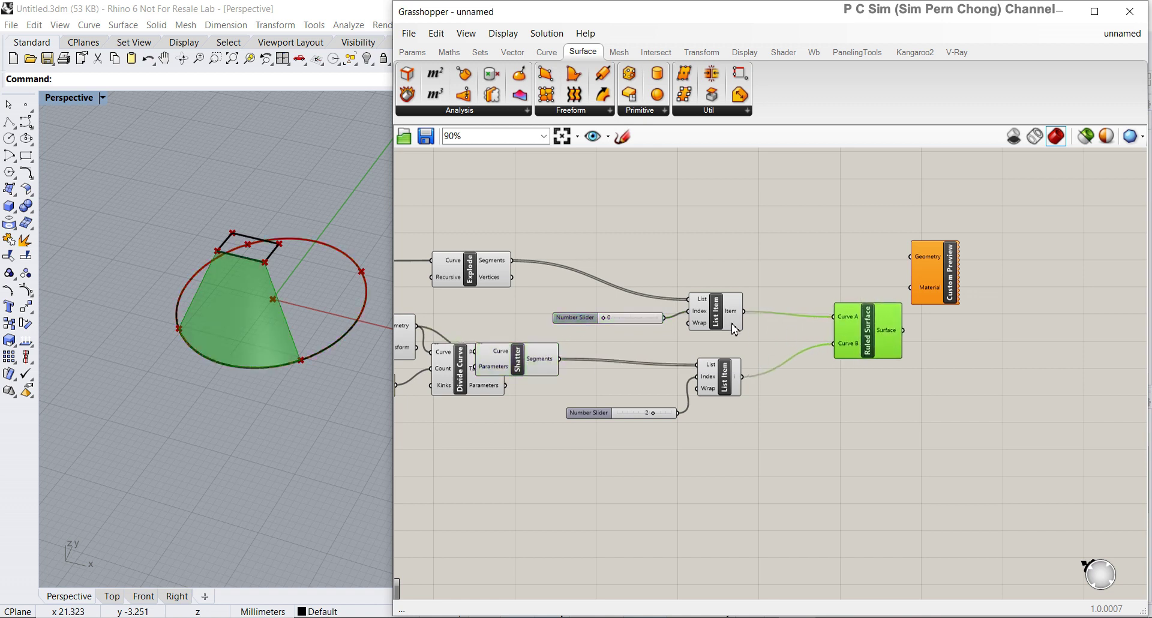
drag(716, 312, 753, 312)
drag(724, 376, 766, 377)
drag(607, 422, 638, 385)
drag(574, 318, 607, 320)
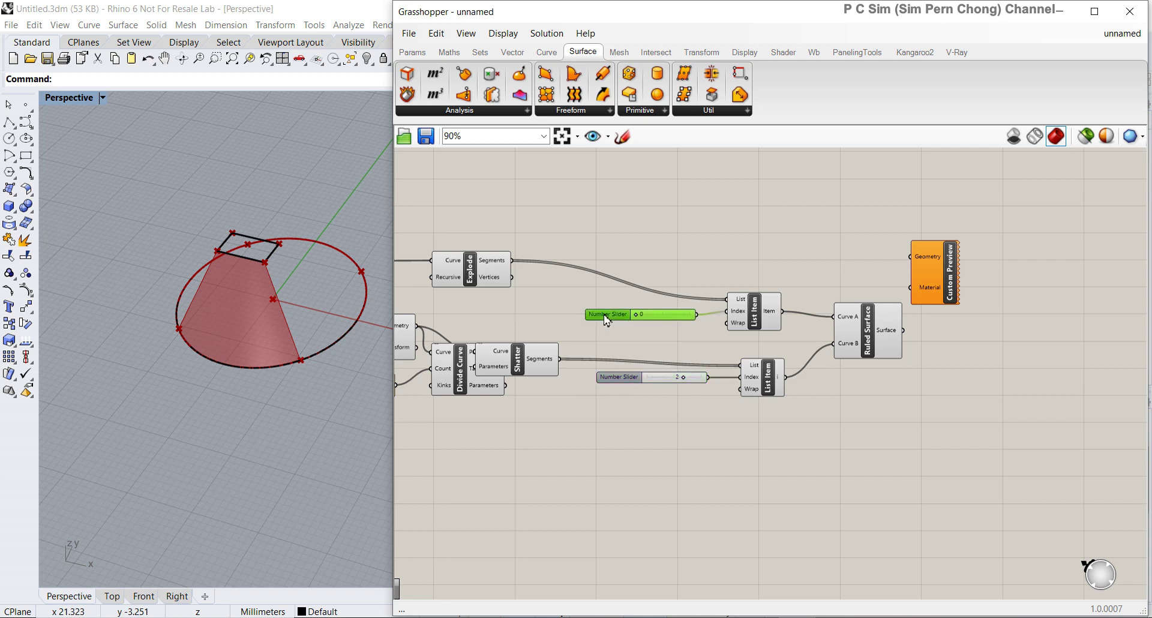
drag(919, 280, 971, 269)
drag(574, 252, 985, 470)
- Group the sliders, List Items and Ruled Surface, and move the new group higher on the canvas
right_click(834, 389)
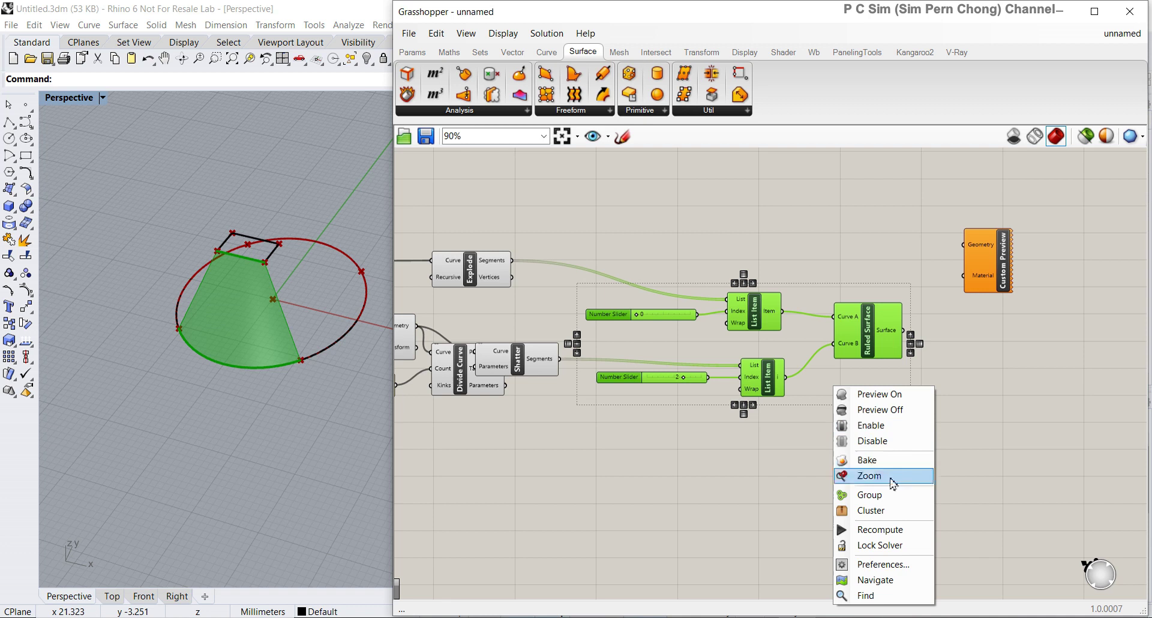
click(873, 495)
drag(818, 329, 808, 273)
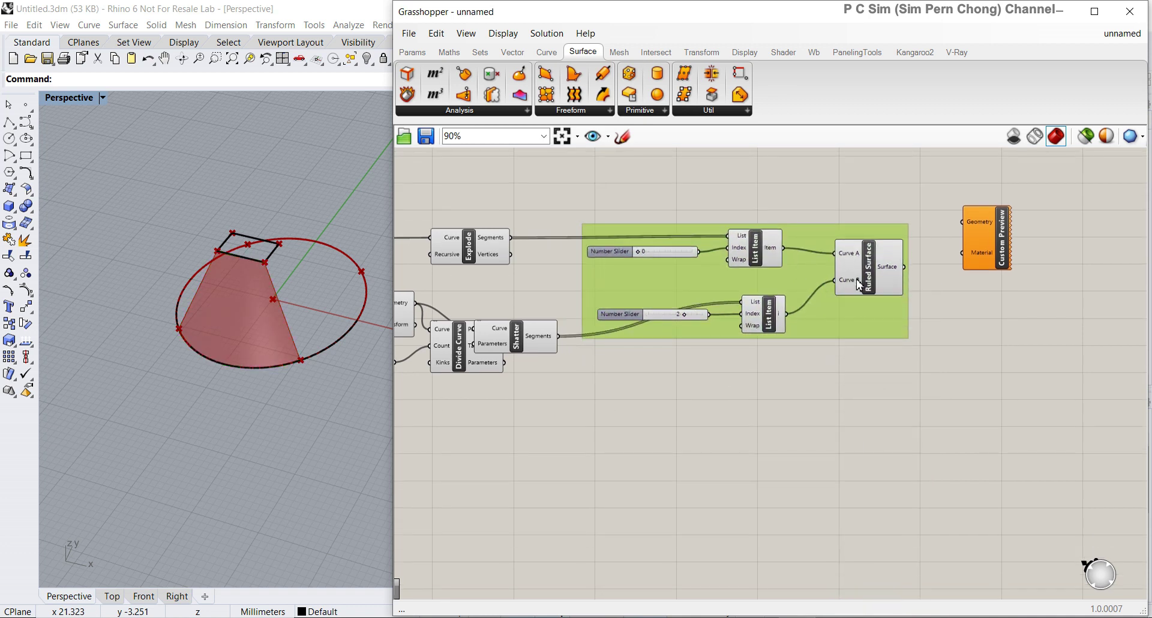
right_drag(832, 362, 789, 337)
drag(816, 255, 816, 258)
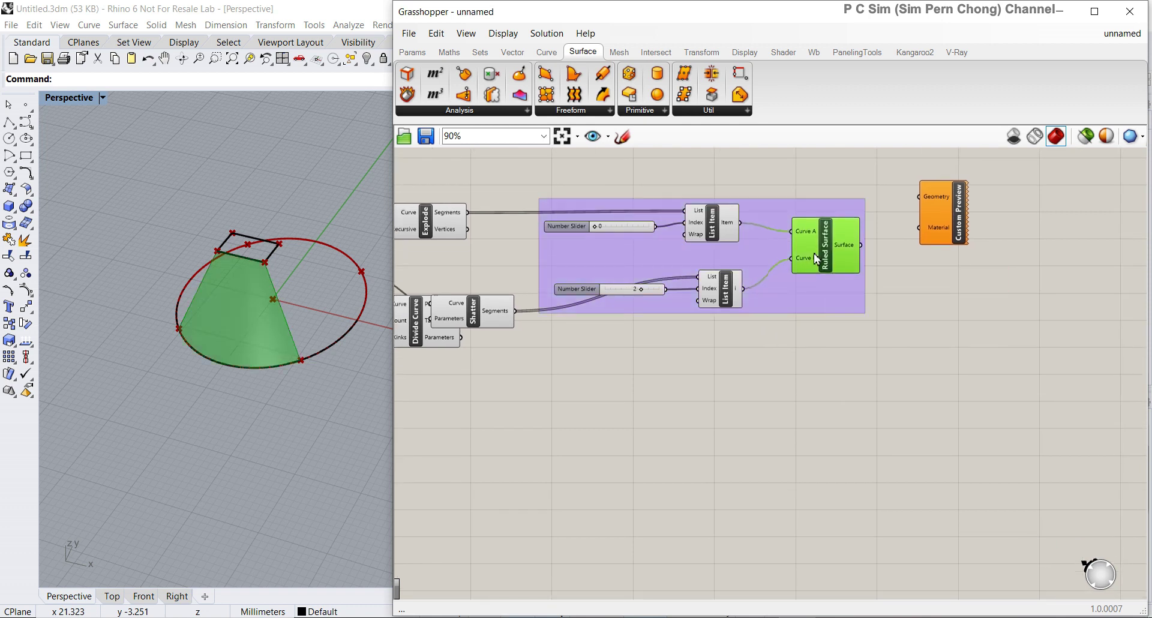
click(720, 222)
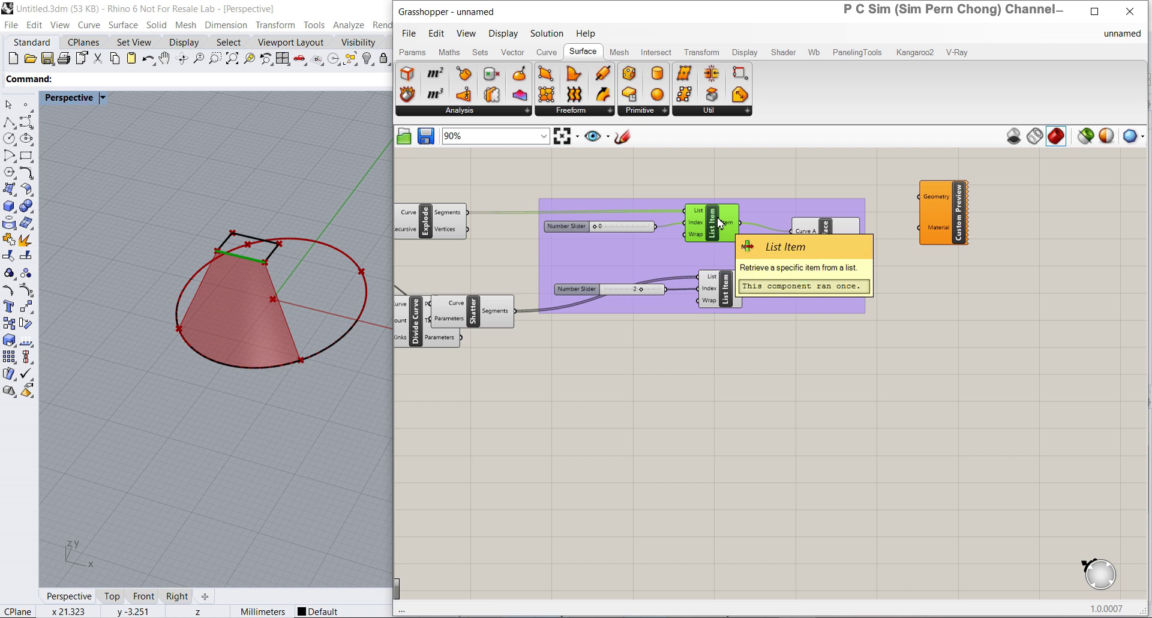
- Select the whole group and Alt-drag a first copy below it, grouping the copy
click(546, 186)
drag(532, 175, 888, 358)
drag(830, 310, 843, 458)
right_drag(882, 496, 879, 337)
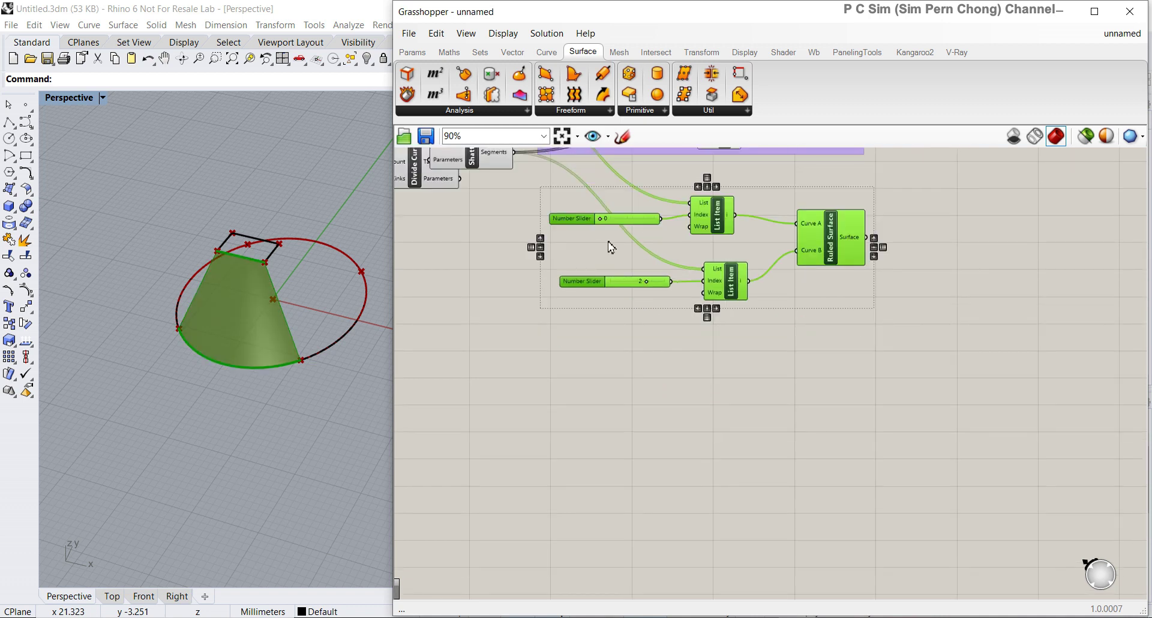
right_click(788, 303)
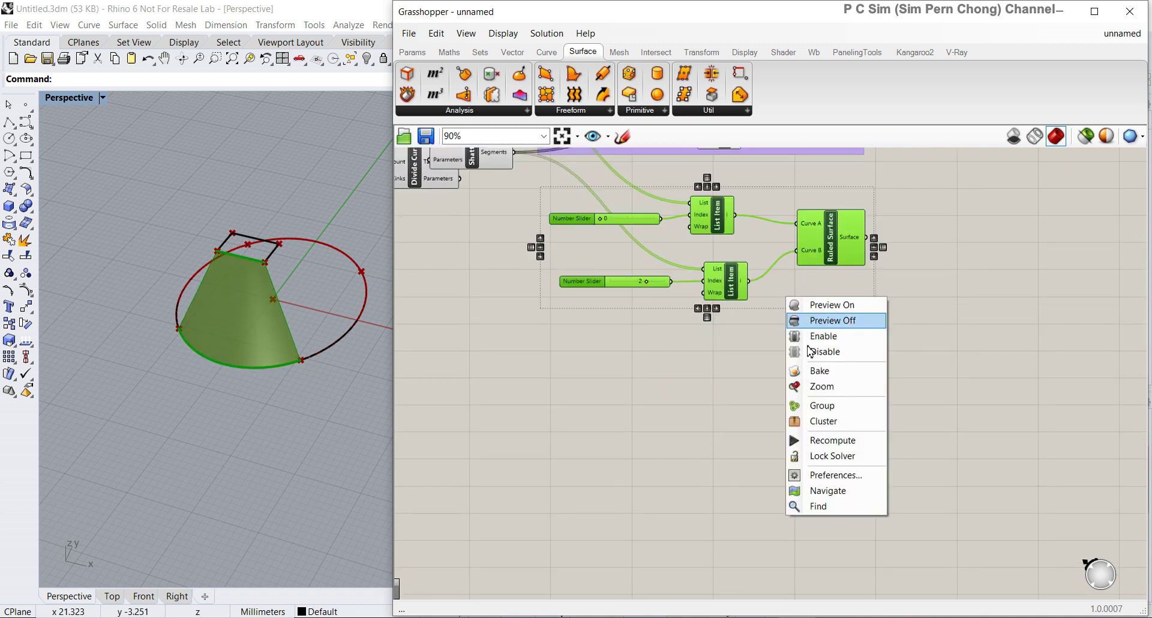
click(811, 404)
- Add two more grouped copies stacked further down the canvas
click(816, 308)
alt+drag(816, 309, 825, 456)
right_click(825, 456)
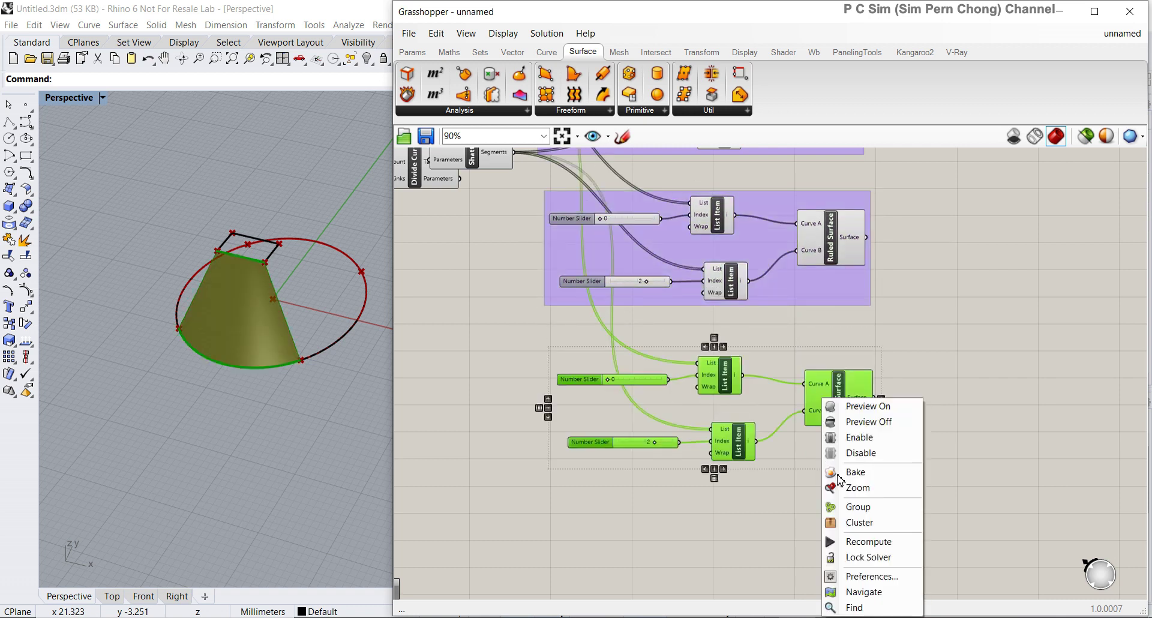
click(840, 508)
scroll(839, 466, down, 3)
right_drag(838, 466, 804, 368)
click(801, 363)
alt+drag(800, 360, 804, 474)
right_click(803, 475)
click(834, 507)
- Set the second group's List Item sliders to 1 and 3, adding a new facet
click(892, 402)
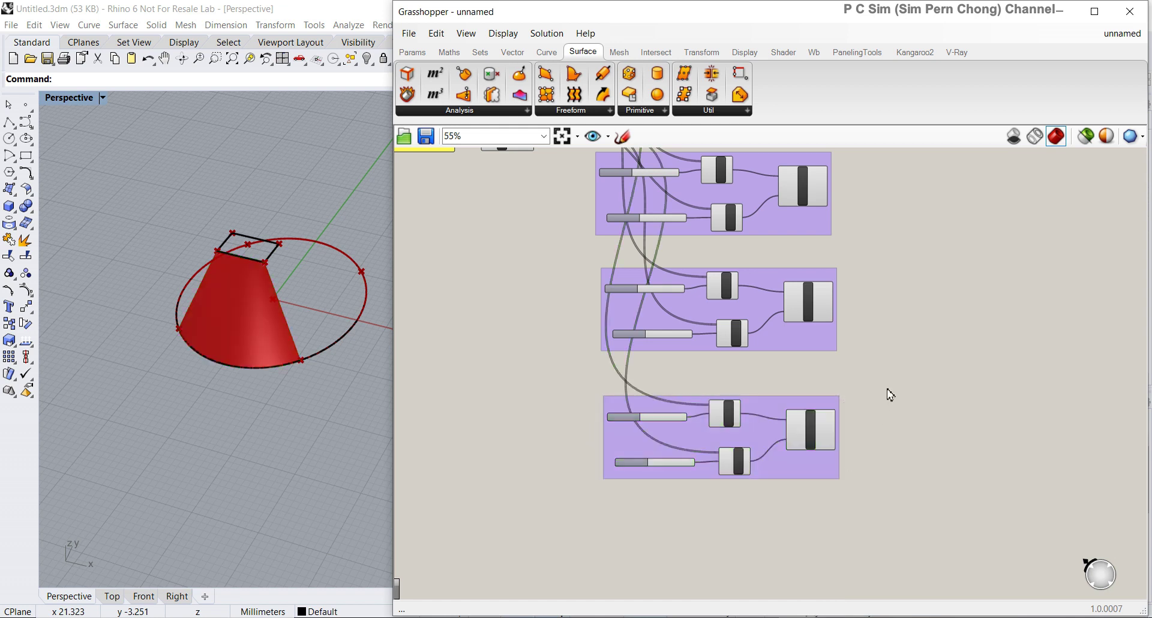
scroll(881, 420, down, 2)
scroll(868, 378, up, 3)
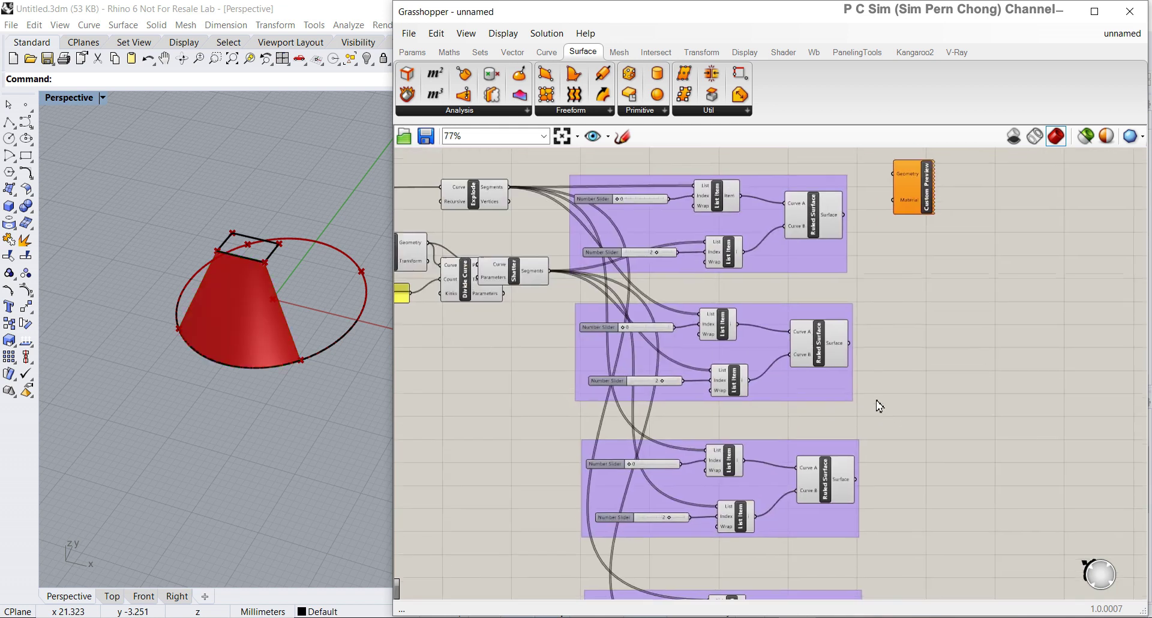
scroll(760, 349, up, 2)
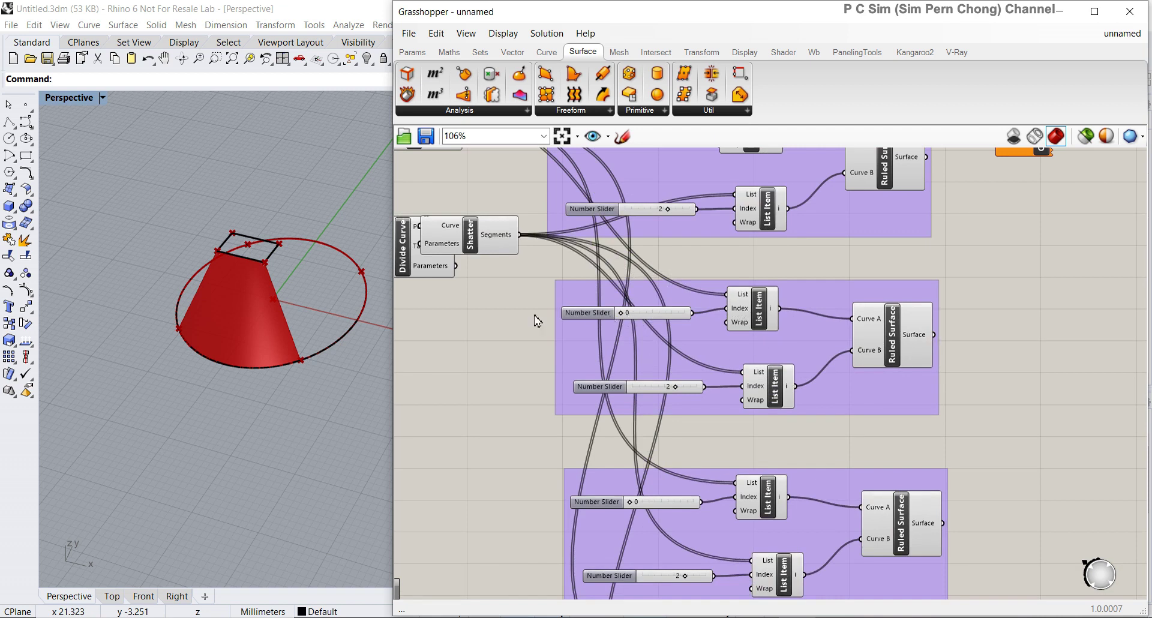
right_drag(328, 312, 306, 308)
scroll(300, 326, up, 3)
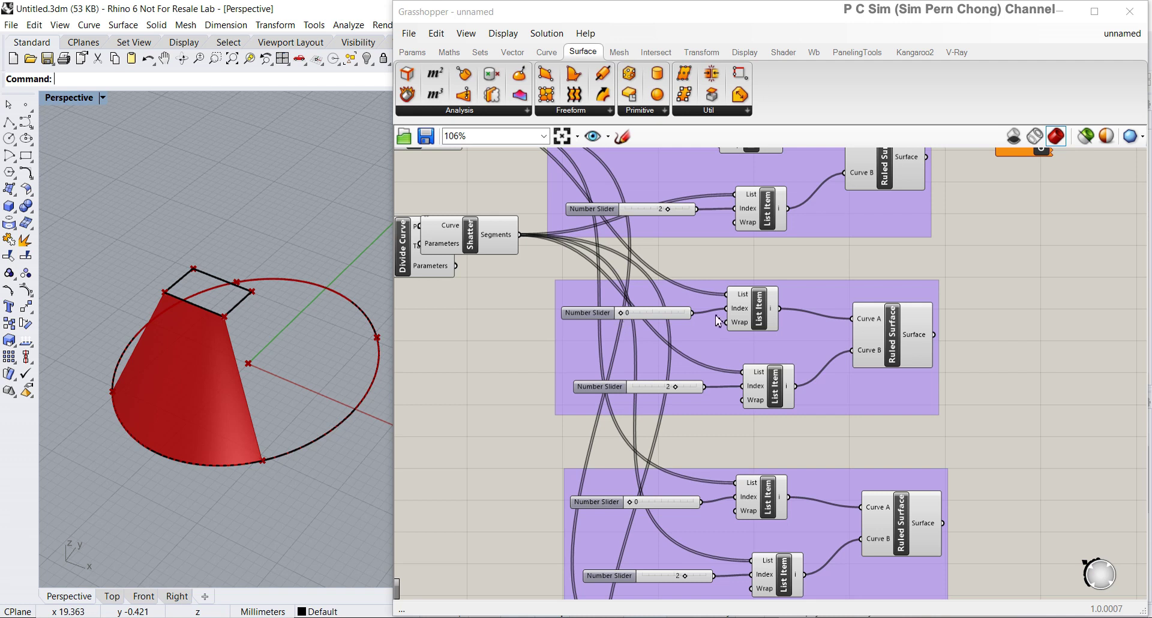
click(757, 313)
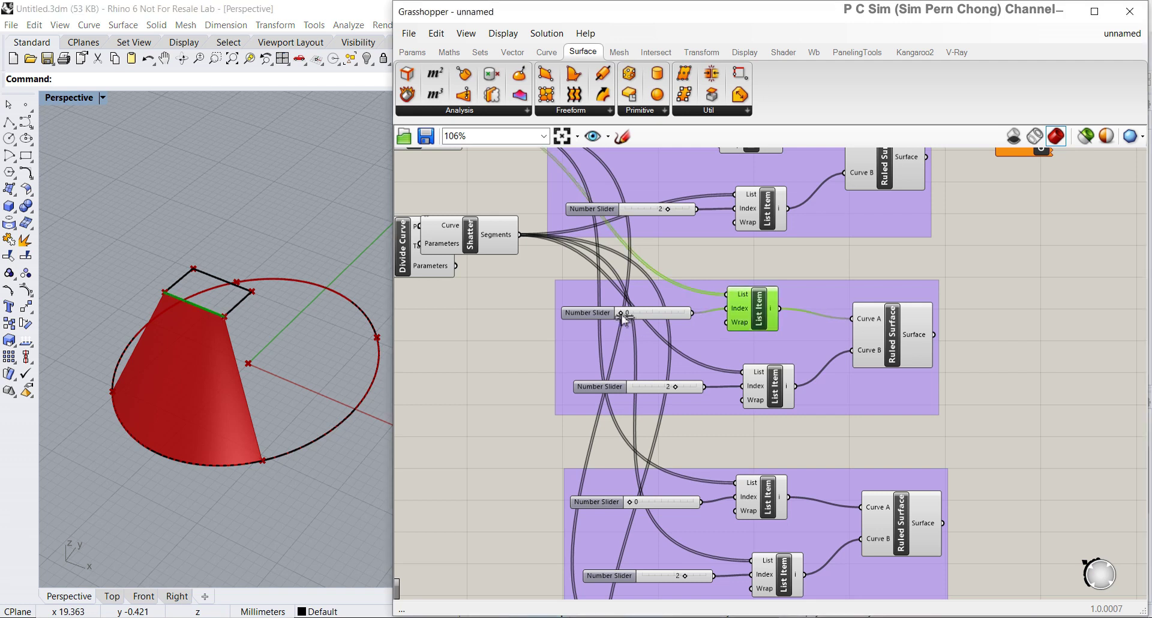
drag(622, 318, 640, 319)
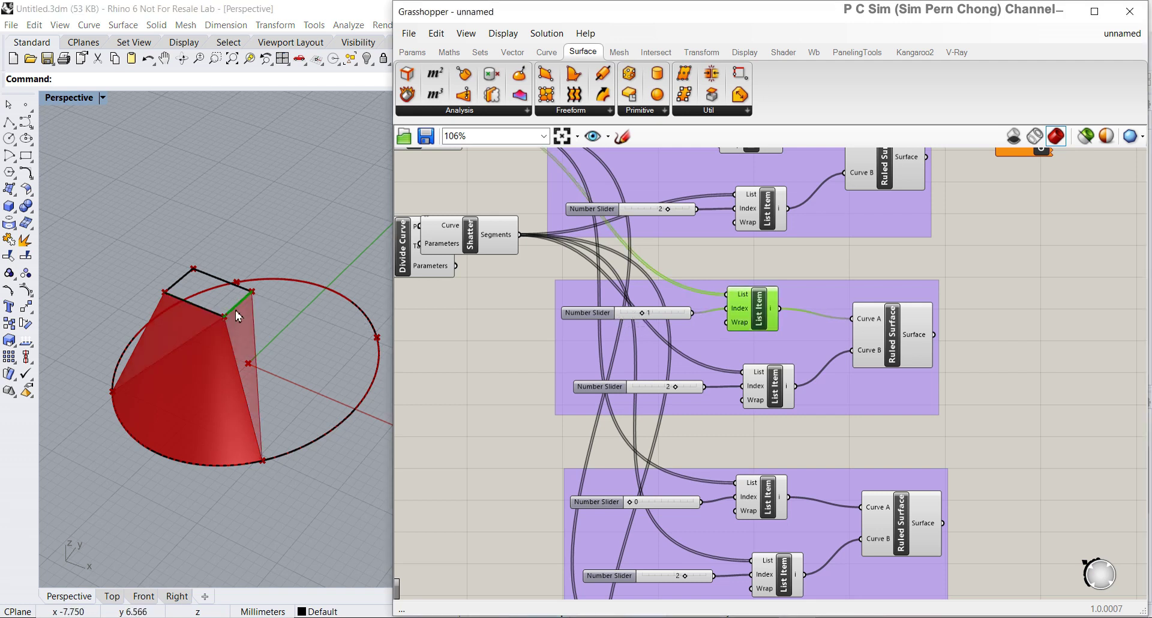
shift+right_drag(350, 385, 297, 387)
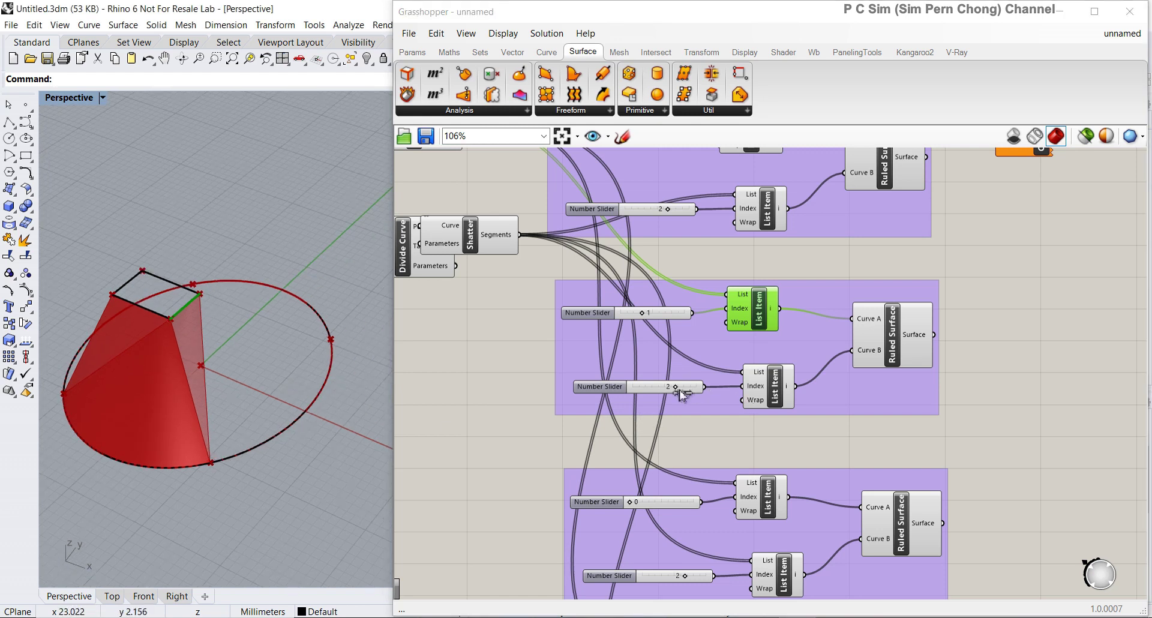
drag(676, 388, 694, 390)
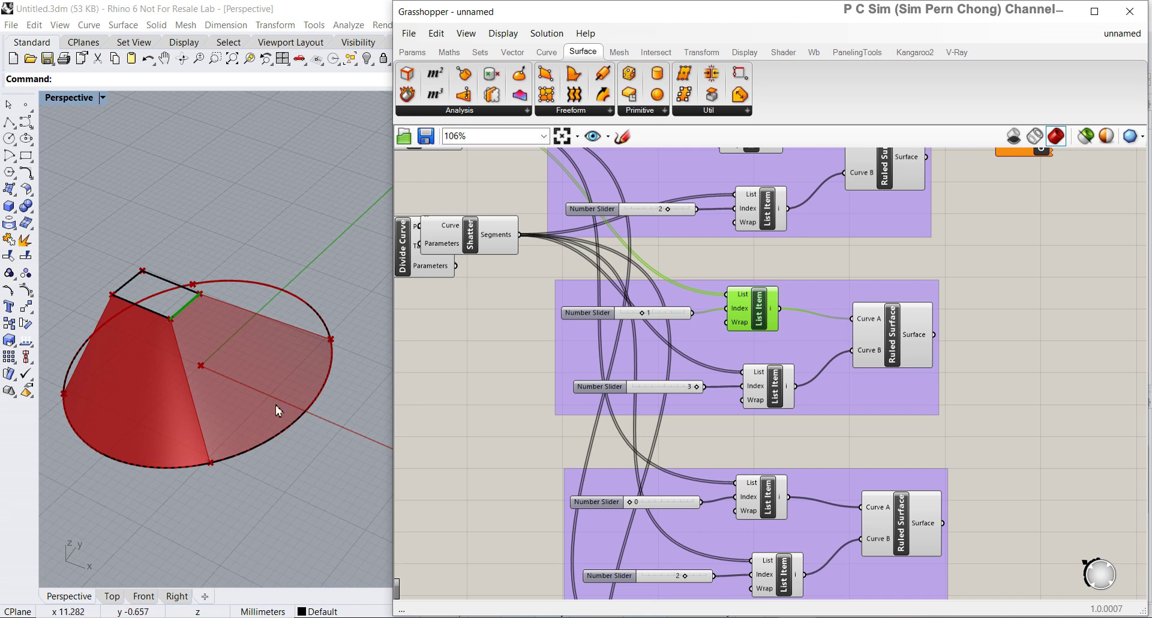
- Orbit and zoom the 3D view onto the cone's edge to inspect the facets
right_drag(792, 481, 737, 355)
drag(771, 372, 757, 340)
right_drag(345, 326, 198, 366)
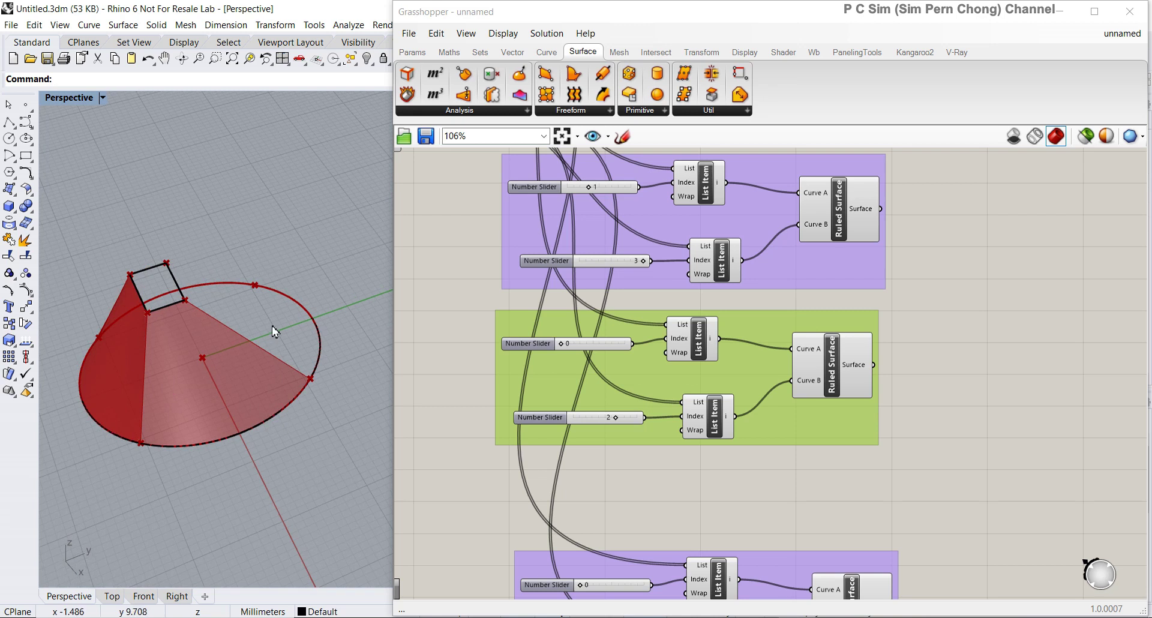
click(215, 58)
drag(59, 204, 354, 423)
scroll(328, 389, down, 6)
right_drag(266, 398, 284, 377)
scroll(273, 357, up, 4)
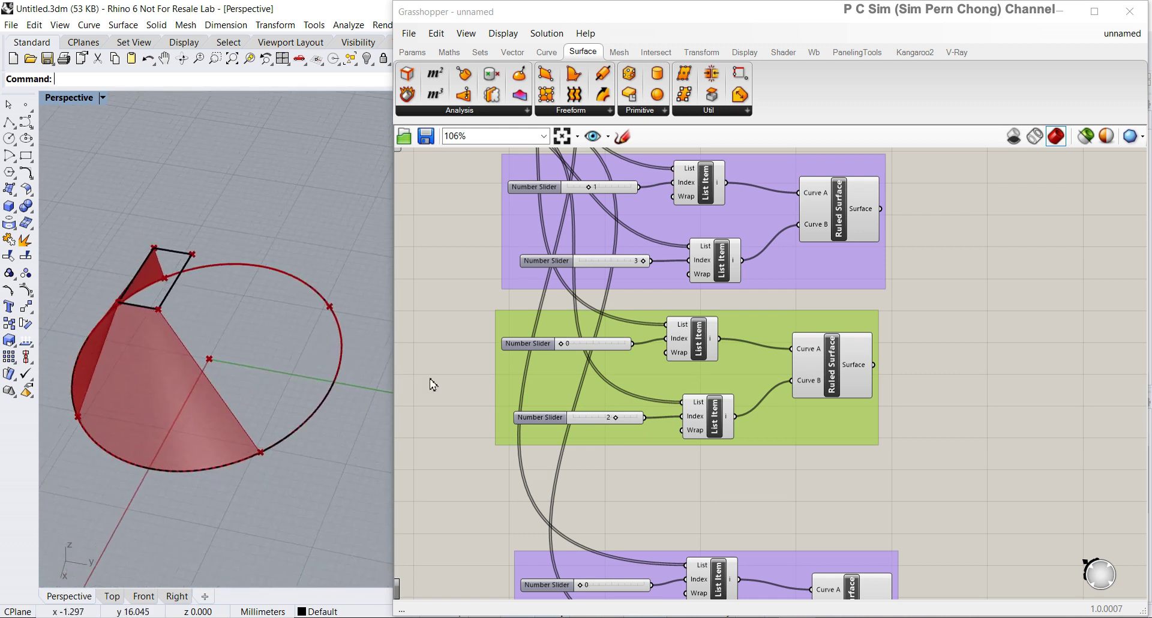
- Set the third group's List Item sliders to 2 and 0
click(673, 345)
drag(564, 351, 609, 354)
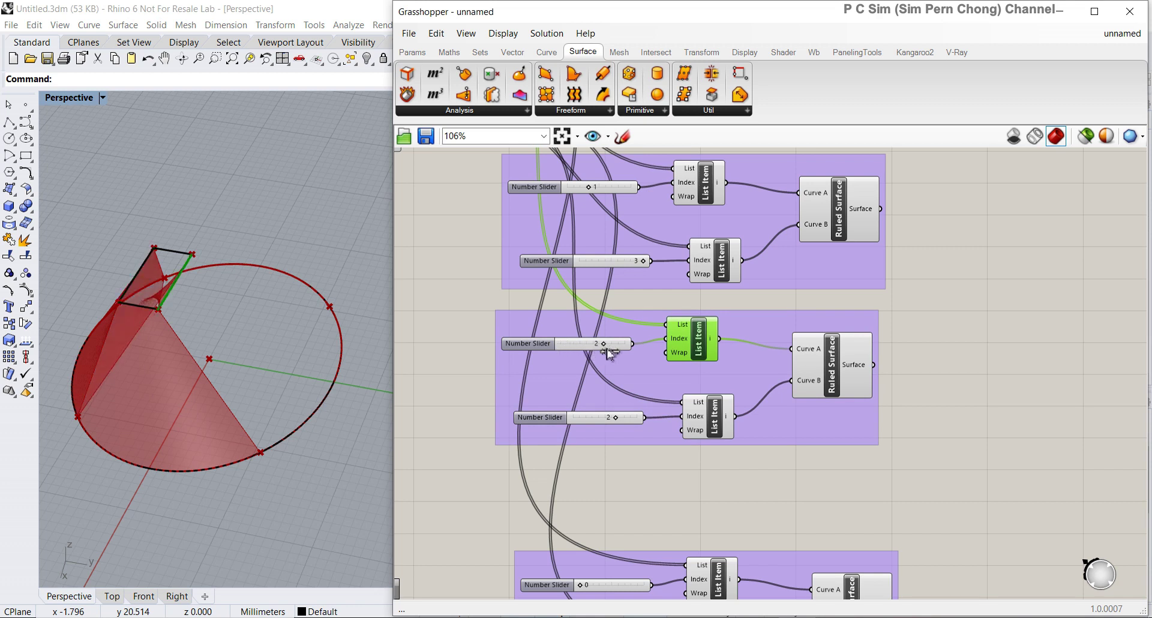
click(697, 422)
drag(618, 422, 572, 419)
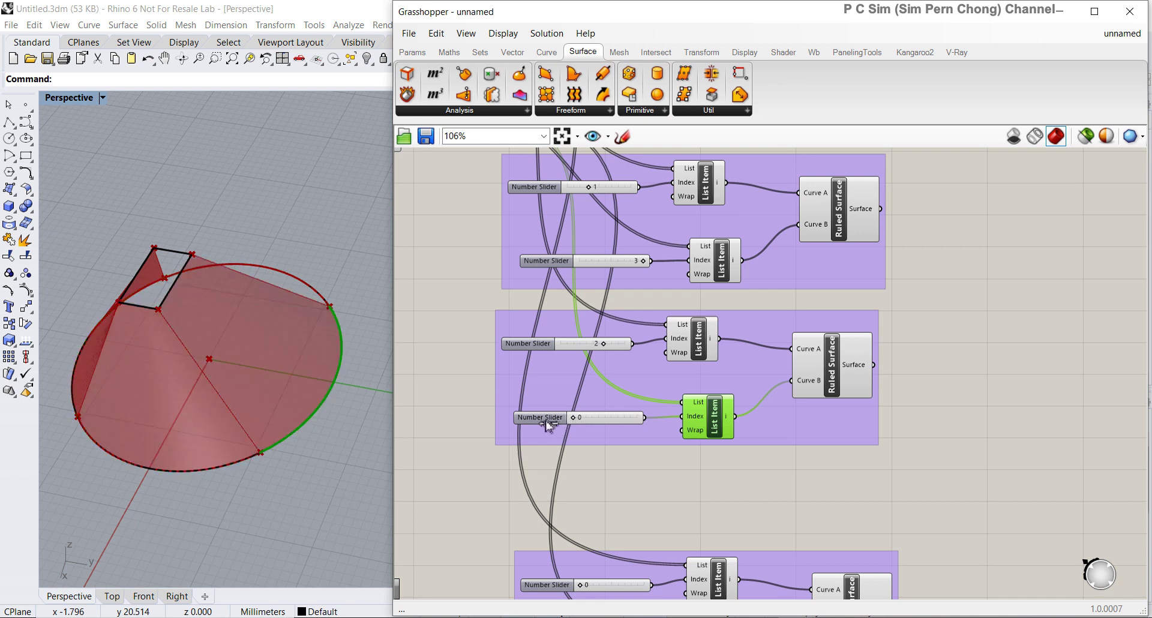
right_drag(234, 333, 255, 336)
scroll(288, 317, down, 5)
right_drag(258, 324, 178, 409)
scroll(178, 390, up, 8)
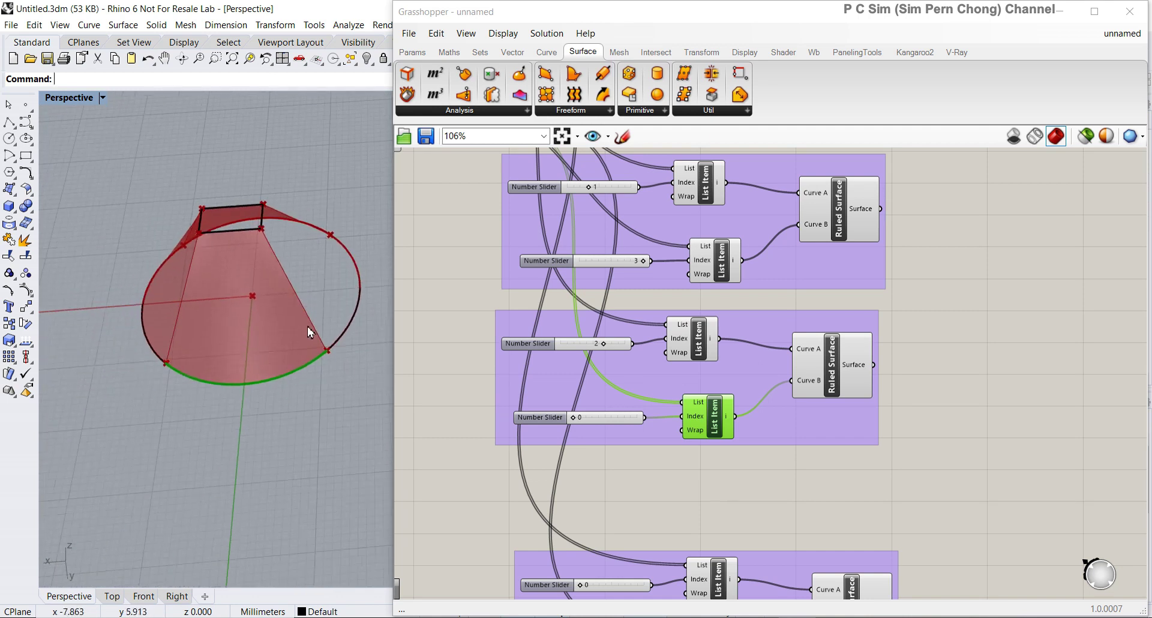
scroll(293, 312, down, 2)
- Set the fourth group's List Item sliders to 3 and 1, closing the cone's last facet
drag(765, 567, 744, 467)
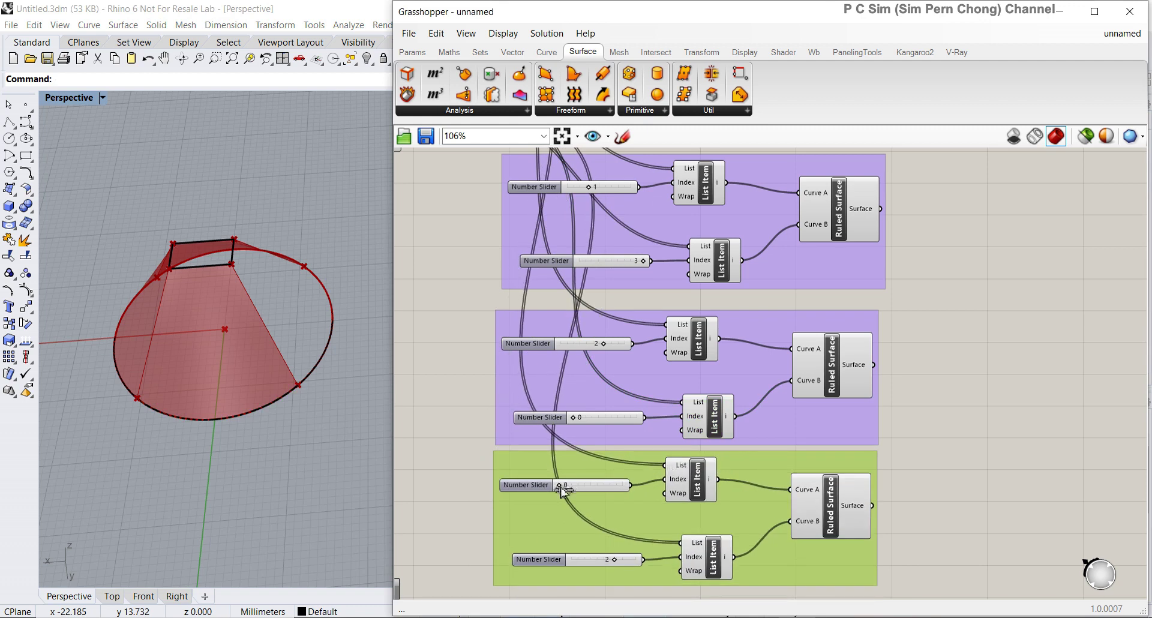
drag(562, 486, 603, 491)
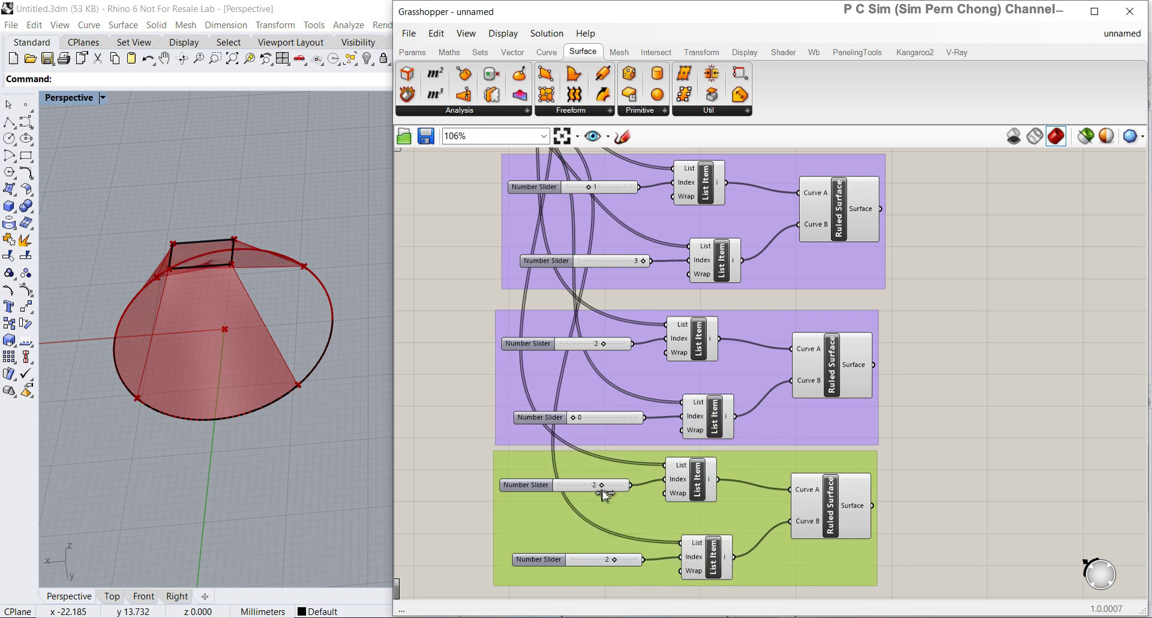
click(691, 485)
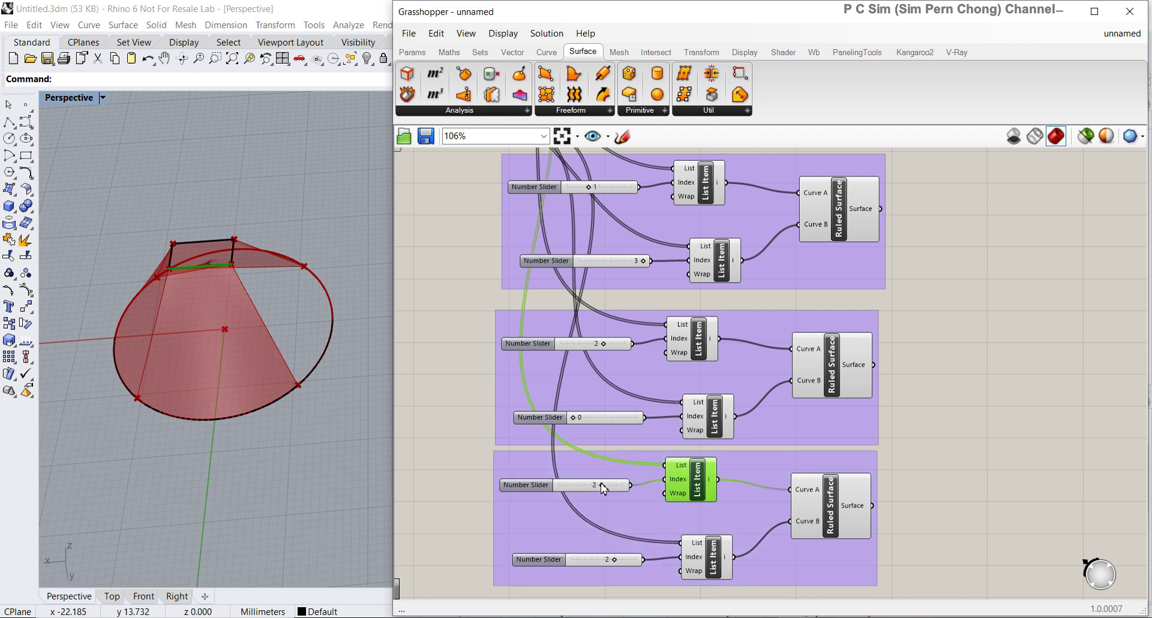
drag(603, 490, 623, 492)
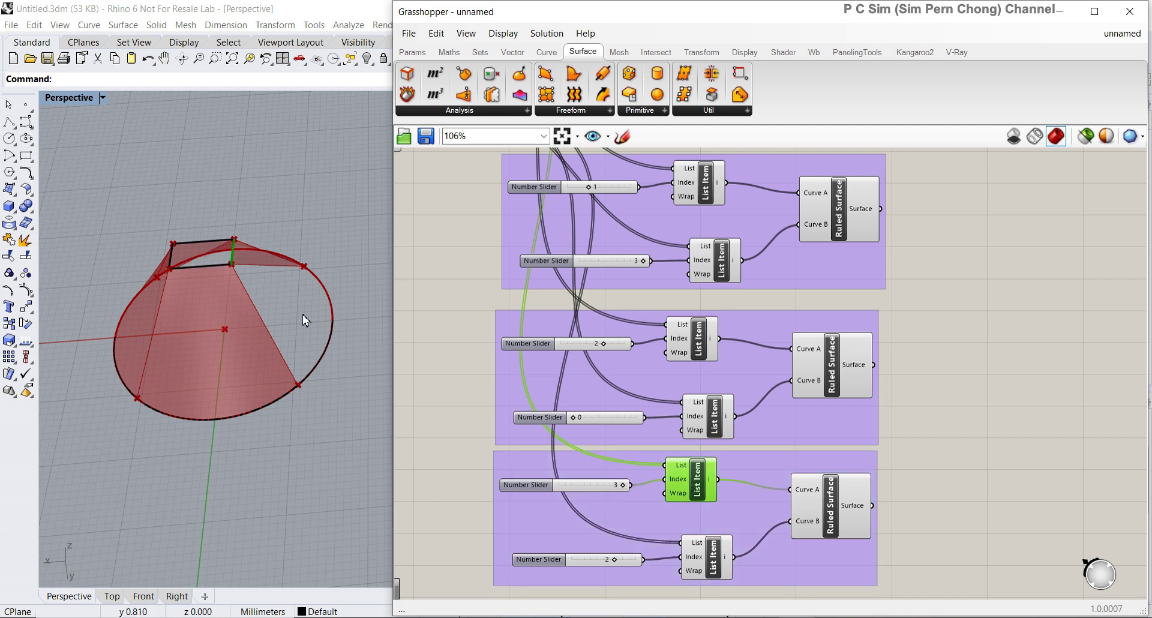
shift+right_drag(303, 319, 276, 296)
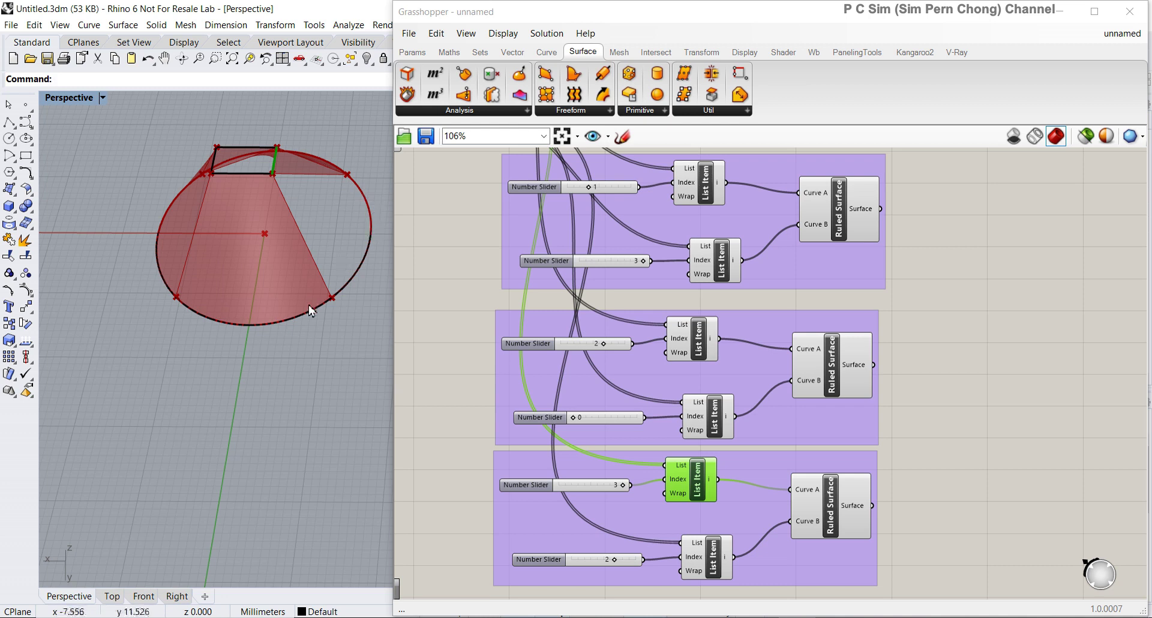
drag(615, 561, 592, 561)
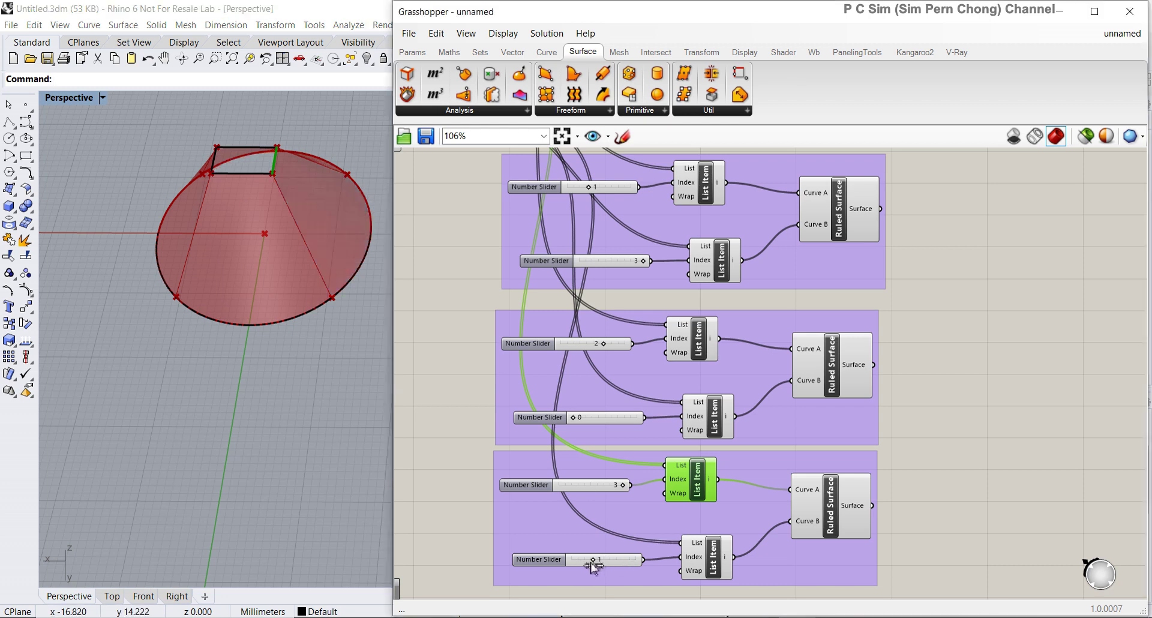
shift+right_drag(324, 267, 316, 291)
shift+right_drag(337, 226, 301, 296)
scroll(303, 270, down, 3)
shift+right_drag(303, 252, 333, 341)
scroll(728, 378, down, 3)
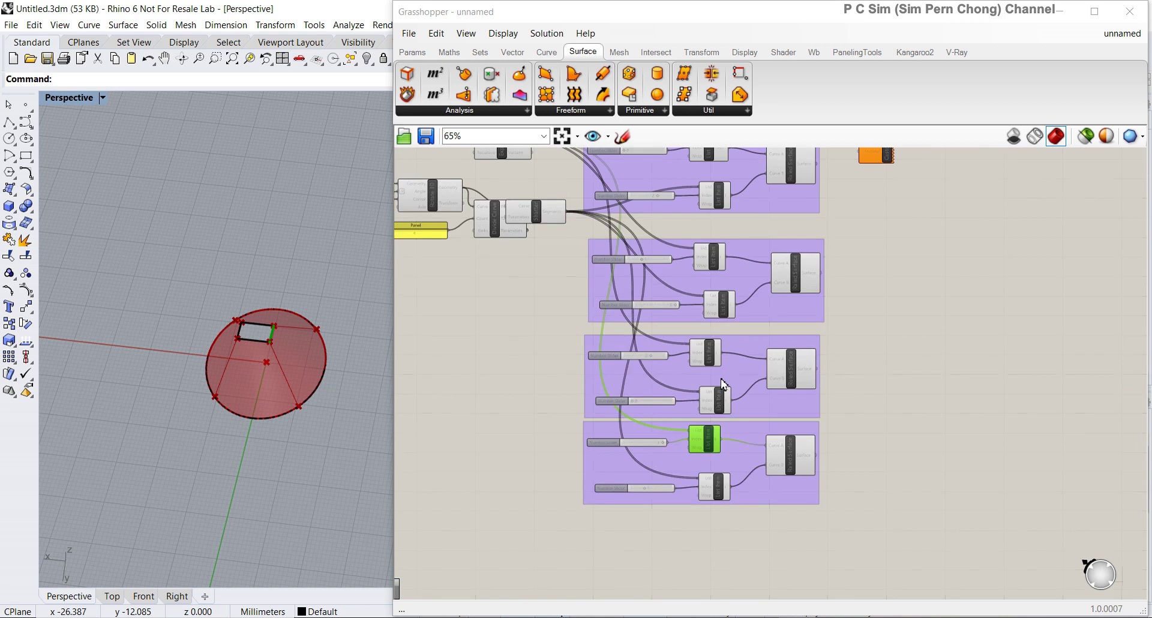
- Preview each of the four Ruled Surfaces, then move the orange Custom Preview down beside the groups
drag(796, 180, 797, 207)
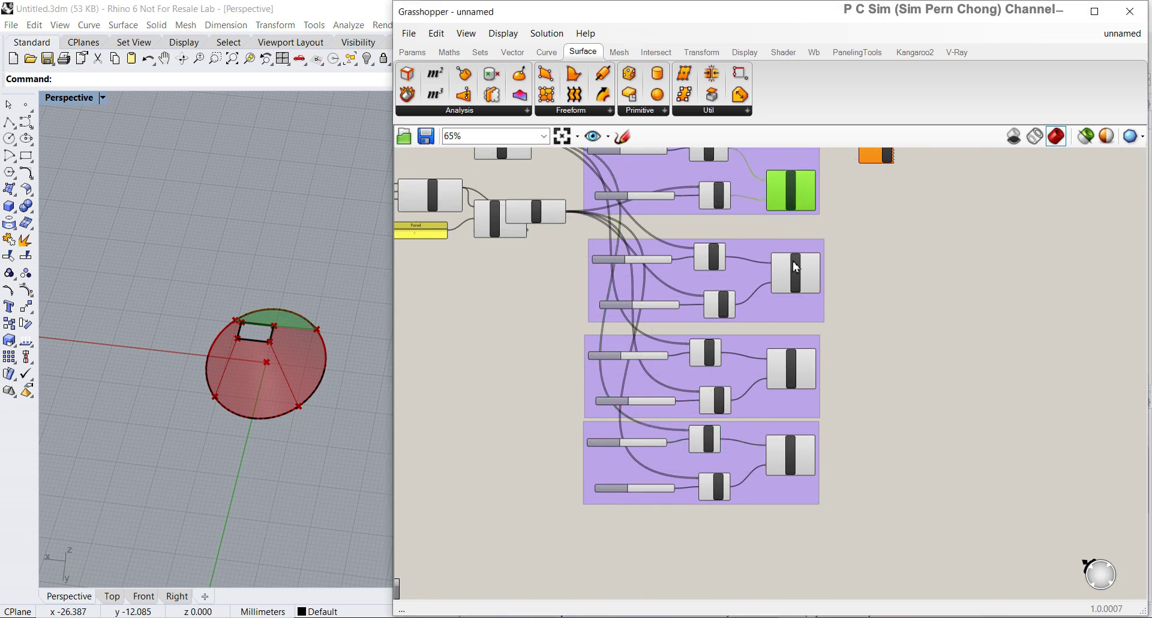
drag(795, 268, 792, 259)
drag(797, 371, 797, 365)
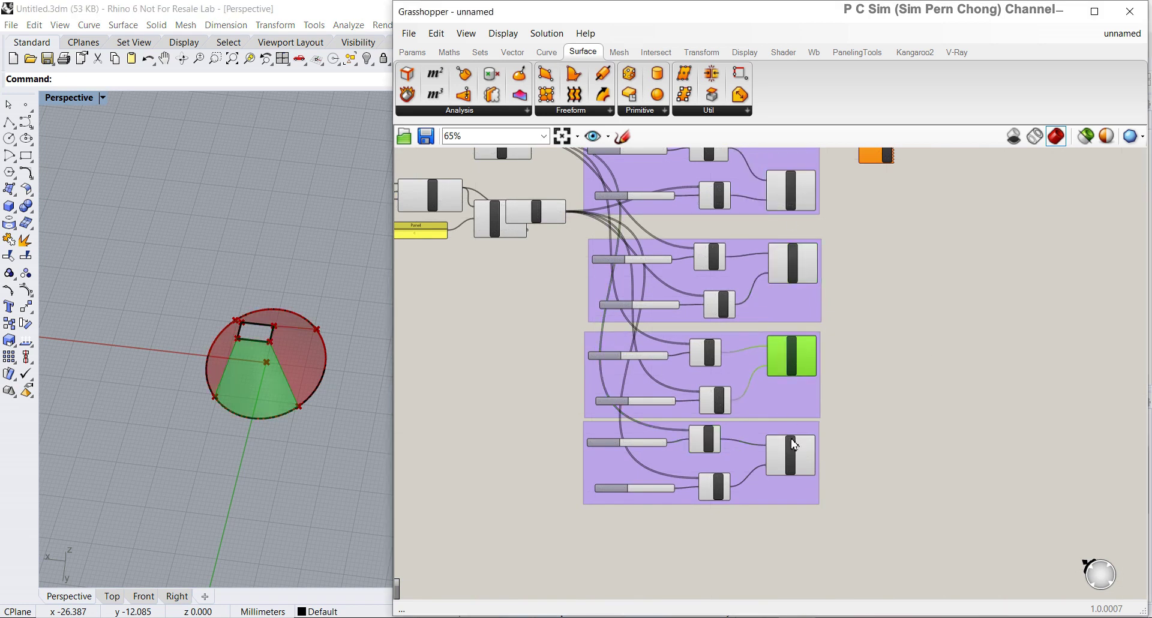
drag(793, 444, 793, 437)
right_drag(355, 361, 282, 255)
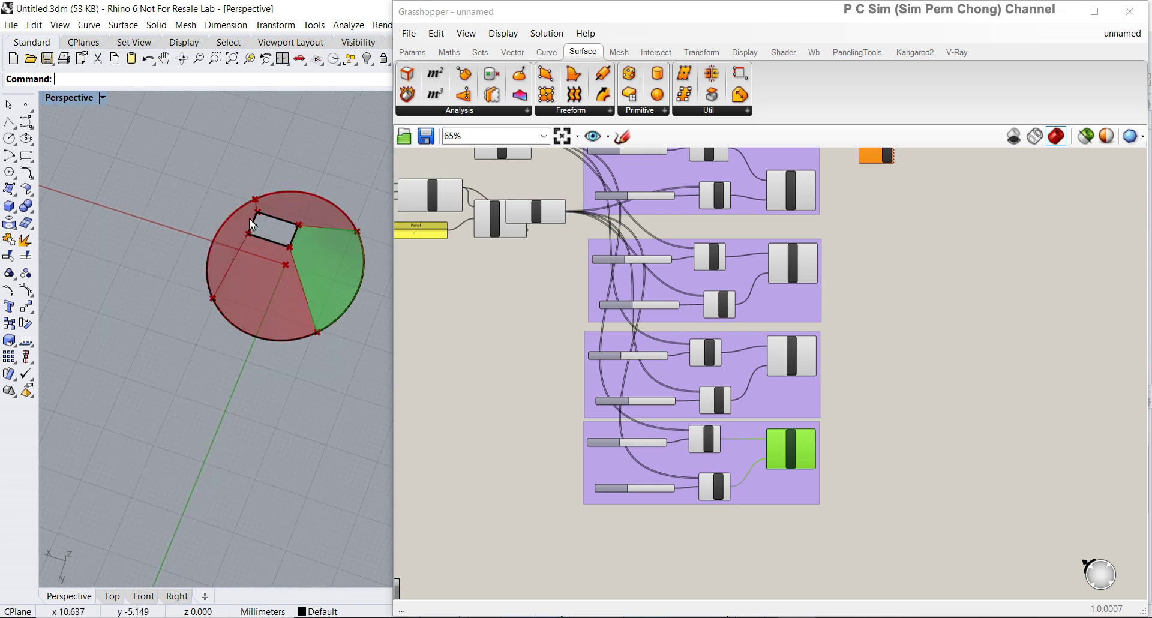
drag(877, 171, 976, 247)
- Add a Brep Join via the 'br' search and wire all four Ruled Surface outputs into it
double_click(858, 300)
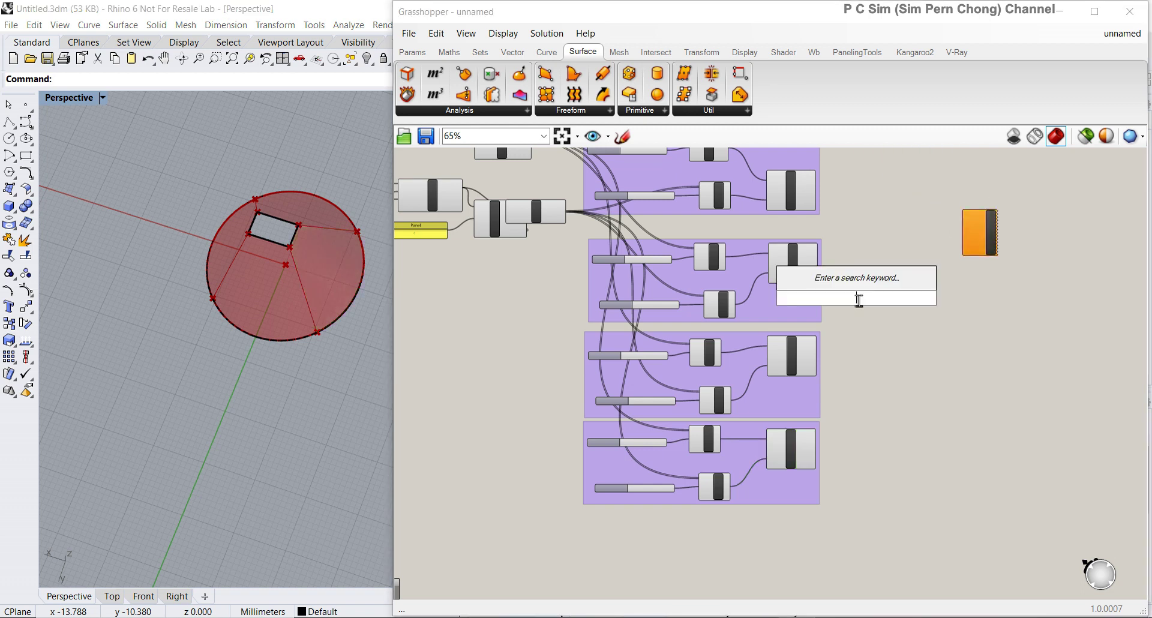
text(br)
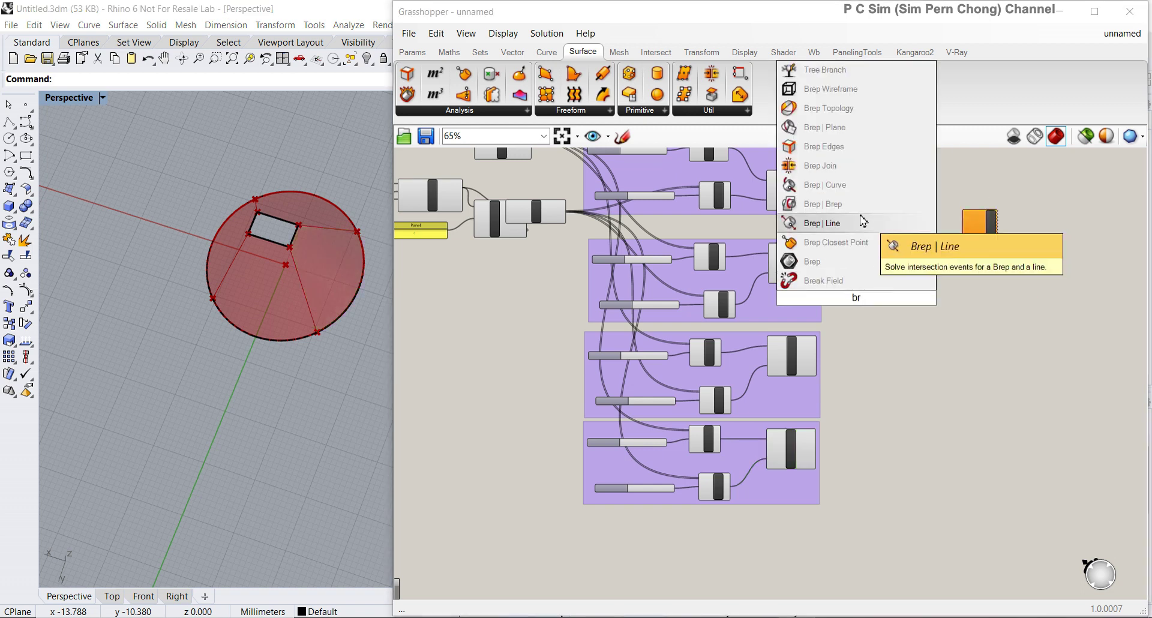
click(821, 166)
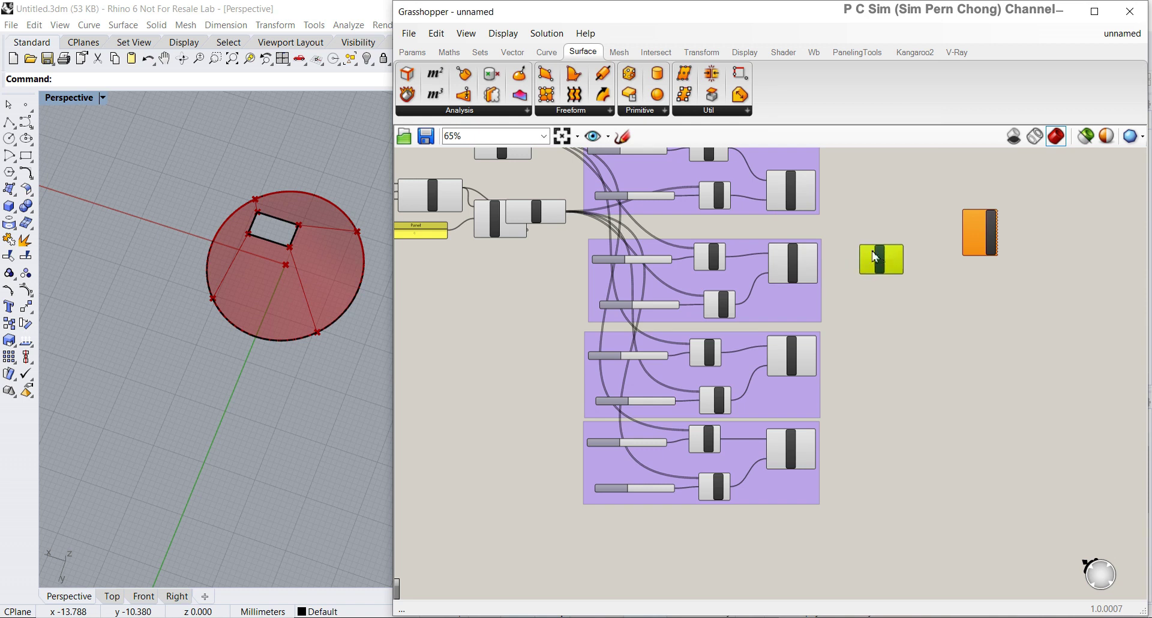
scroll(876, 254, up, 4)
drag(771, 210, 833, 314)
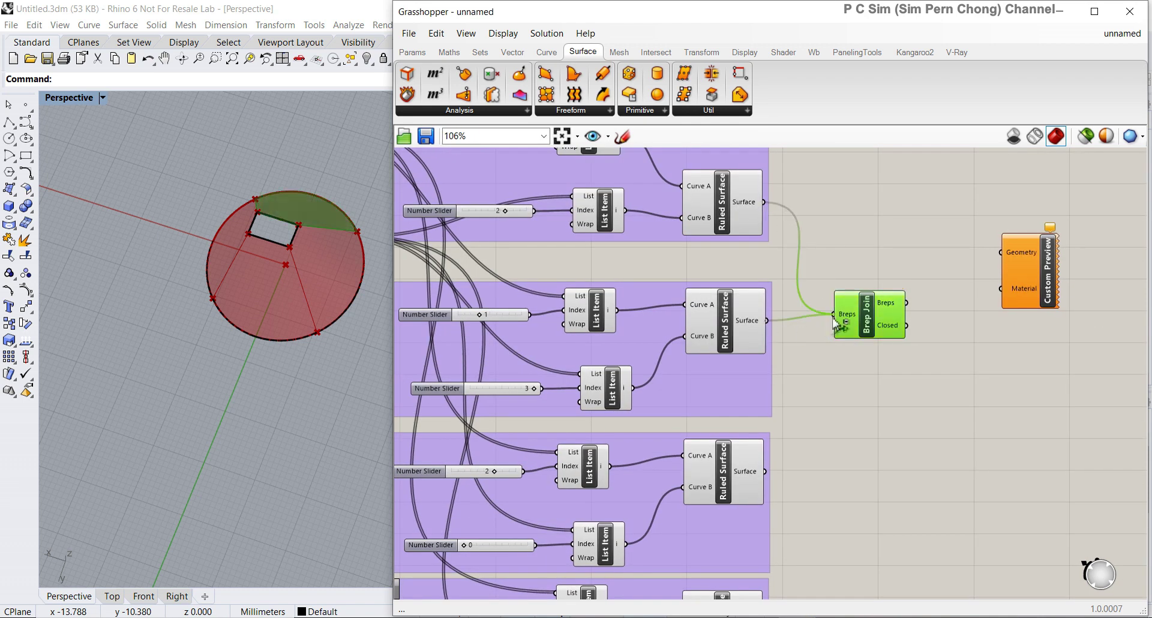
drag(770, 480, 931, 407)
right_drag(825, 587, 800, 456)
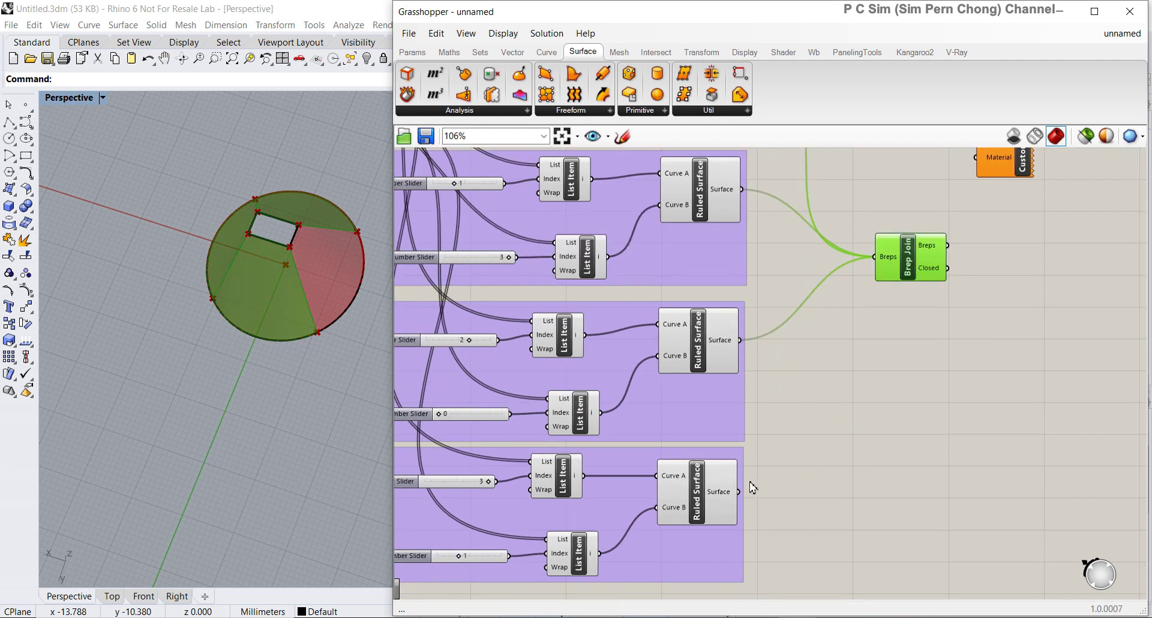
drag(740, 492, 966, 281)
scroll(908, 276, down, 3)
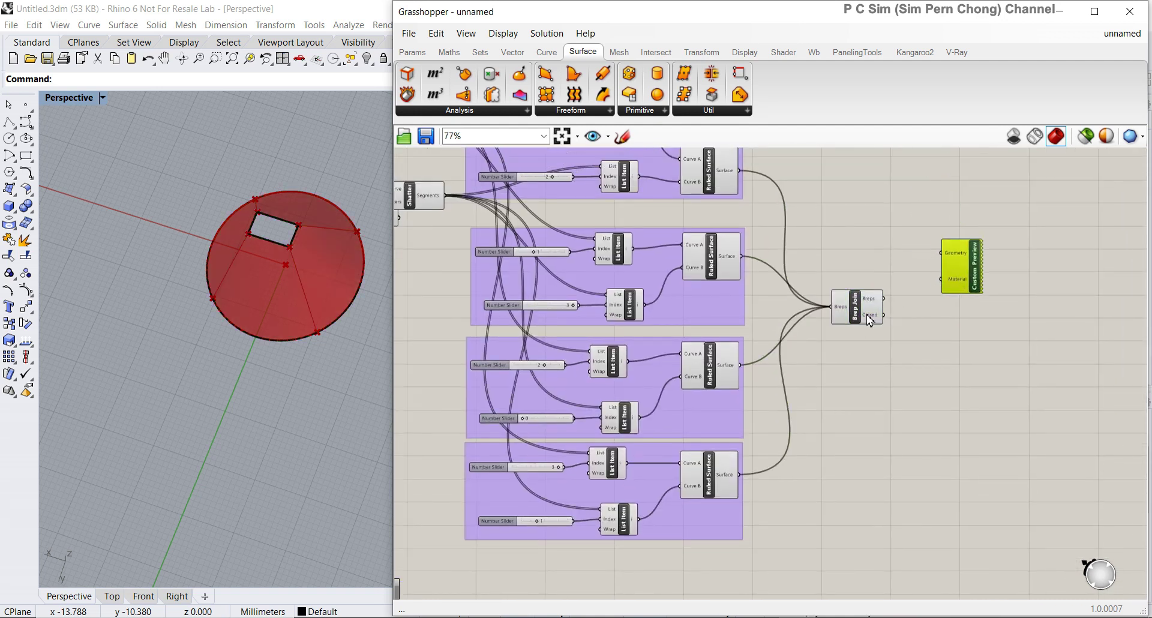
- Connect the joined Brep output to Custom Preview's Geometry input
click(867, 319)
scroll(903, 316, up, 2)
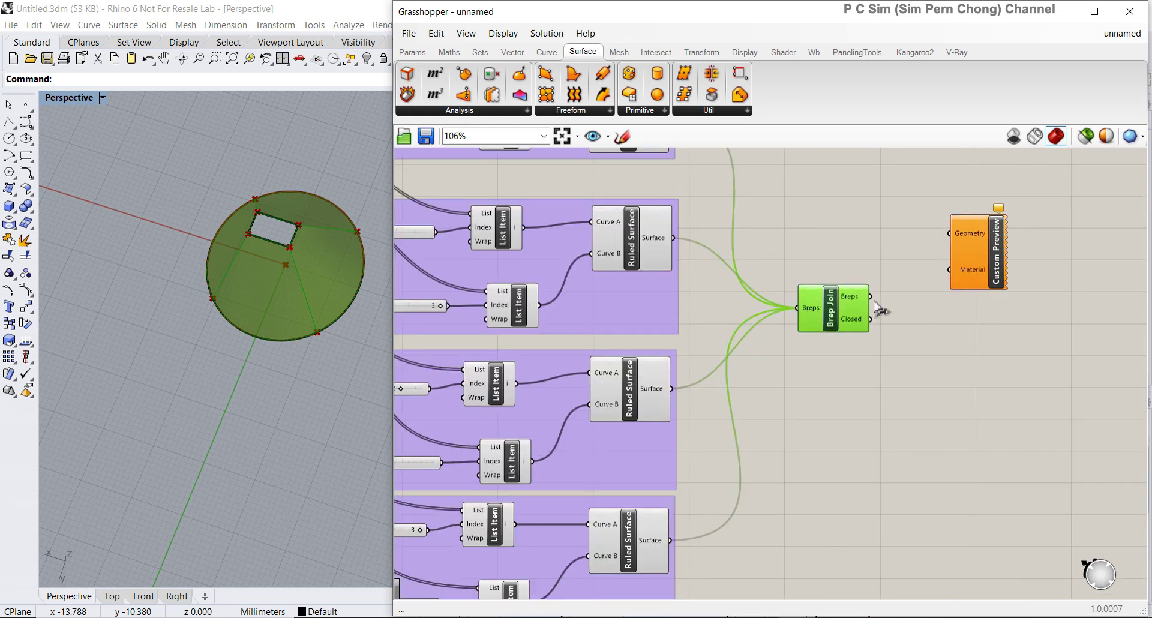
mouse_move(869, 296)
mouse_down()
mouse_move(903, 293)
mouse_move(958, 238)
mouse_move(949, 234)
mouse_up()
scroll(585, 324, down, 4)
right_drag(651, 322, 743, 333)
scroll(469, 284, up, 4)
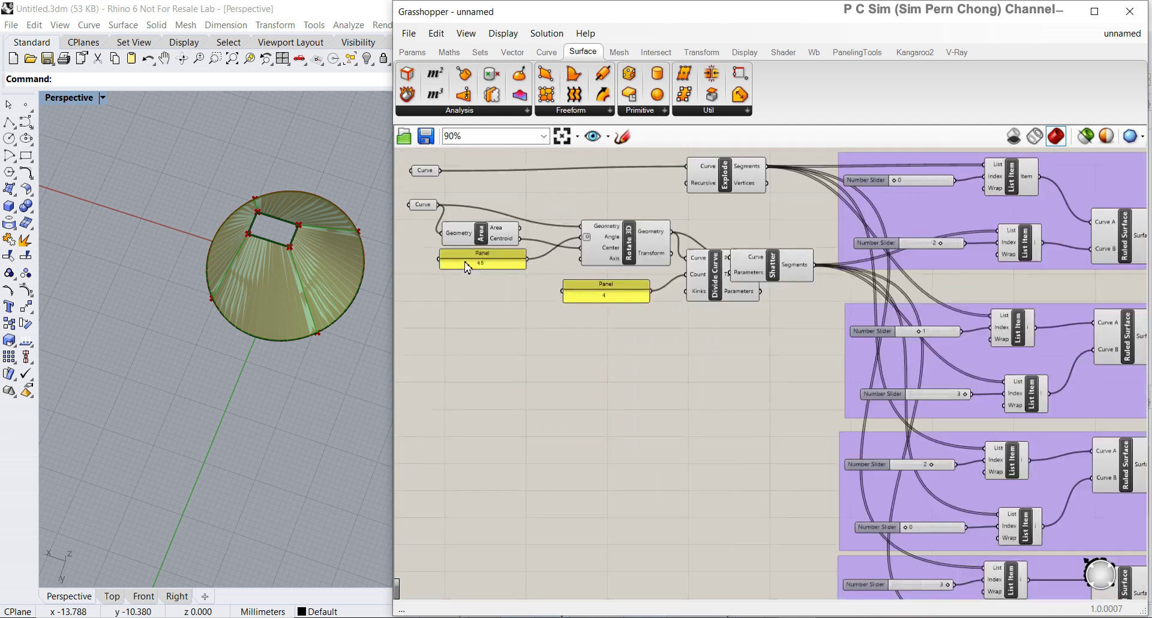
- Window-select every component of the definition, from the 45 Panel to Custom Preview
click(470, 276)
scroll(604, 380, down, 3)
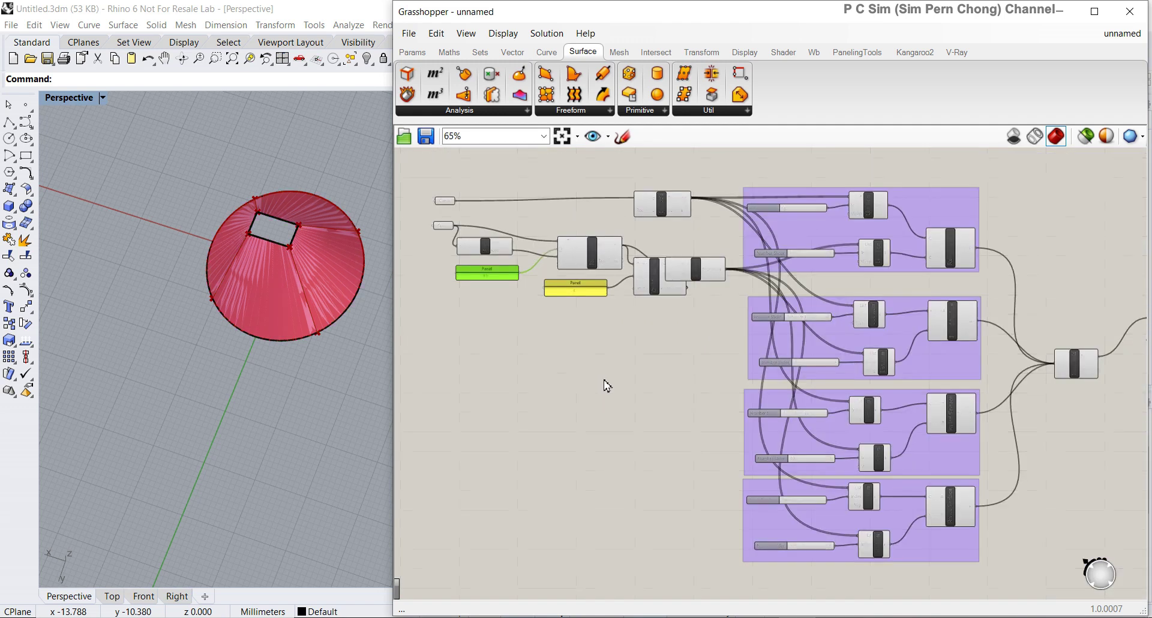
drag(429, 175, 967, 562)
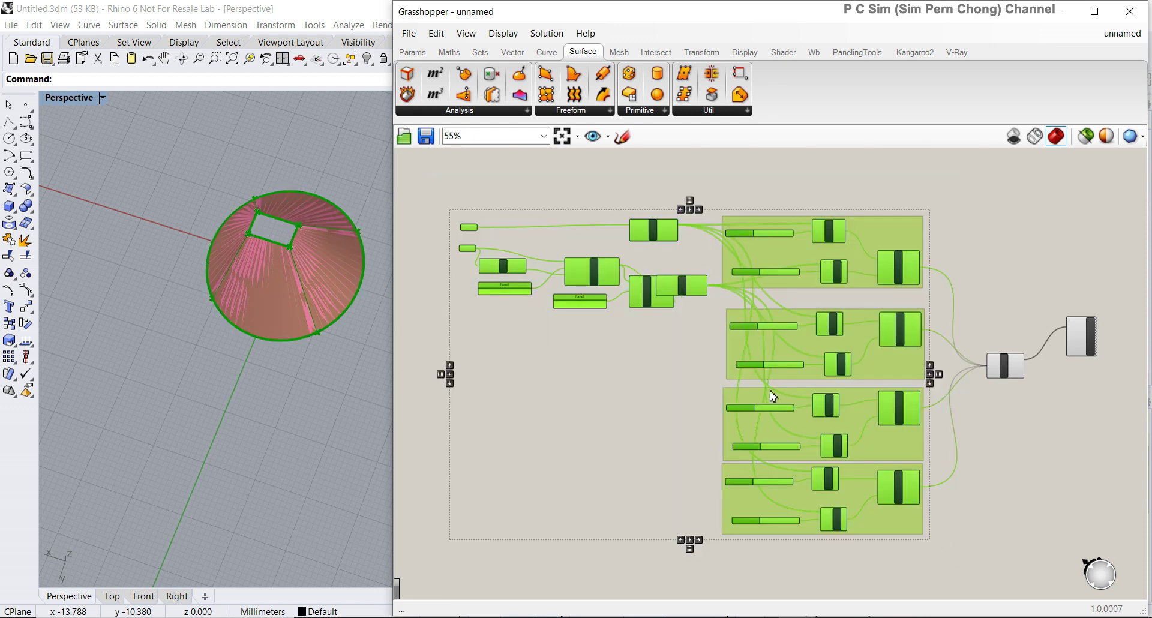
- Turn Preview Off for all selected components so only the pink cone shows
right_click(671, 312)
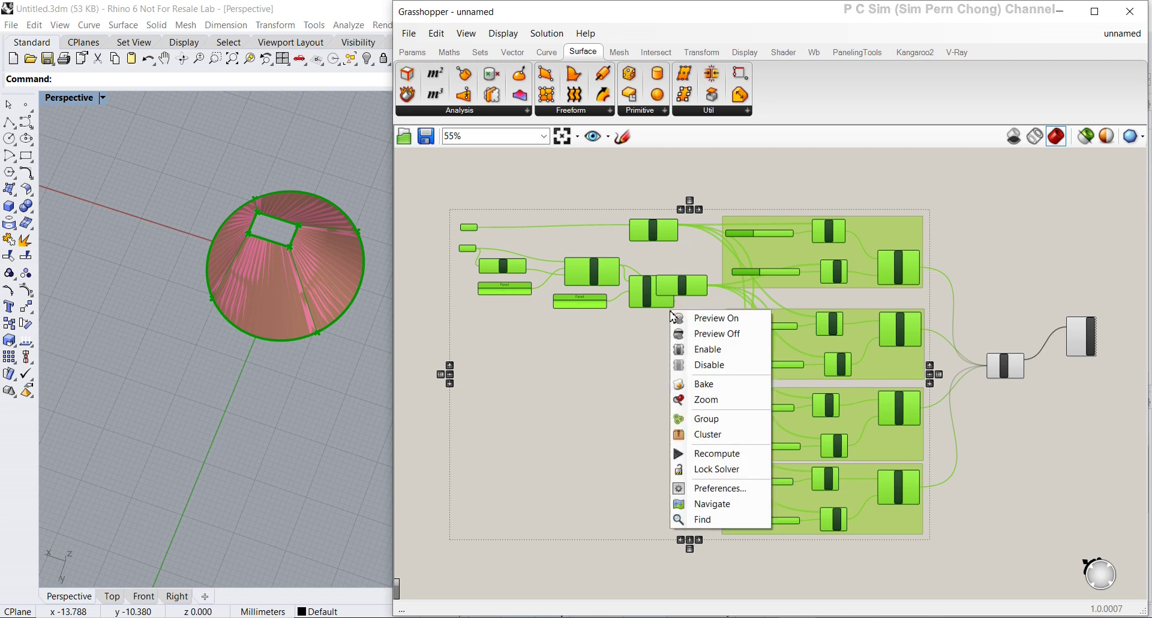
click(708, 337)
mouse_move(295, 336)
right_down()
mouse_move(300, 303)
mouse_move(299, 355)
mouse_move(315, 334)
right_up()
scroll(299, 330, up, 3)
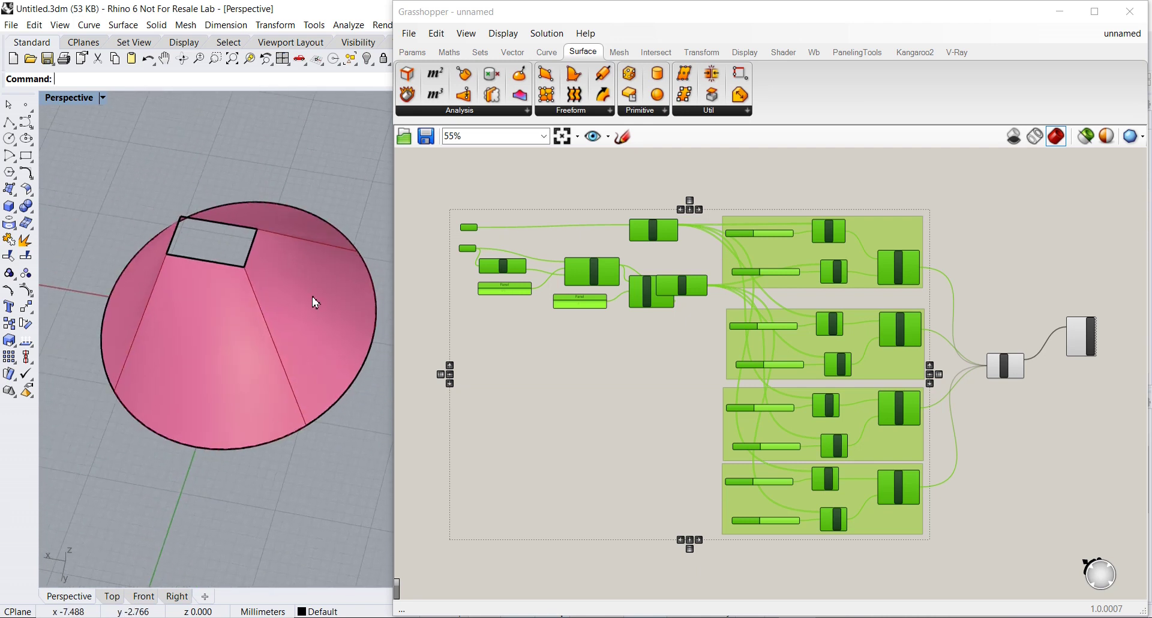
scroll(563, 279, up, 2)
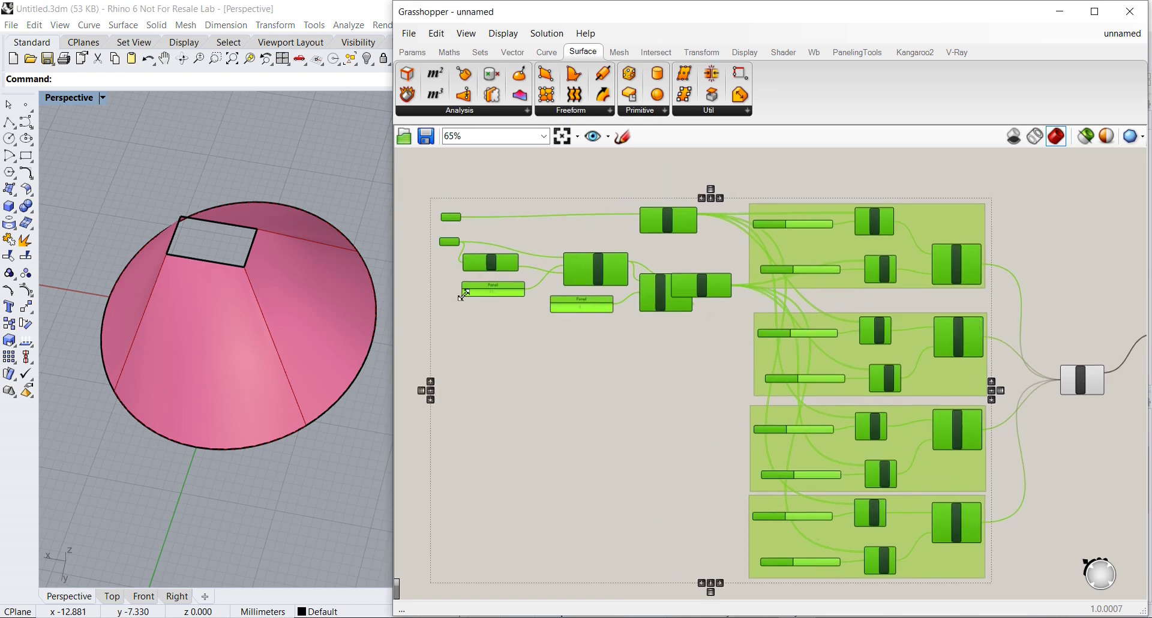
- Move the rectangular opening and the outer circle along Y so the cone facets reshape
click(247, 263)
drag(198, 287, 208, 332)
right_drag(243, 340, 261, 384)
click(262, 385)
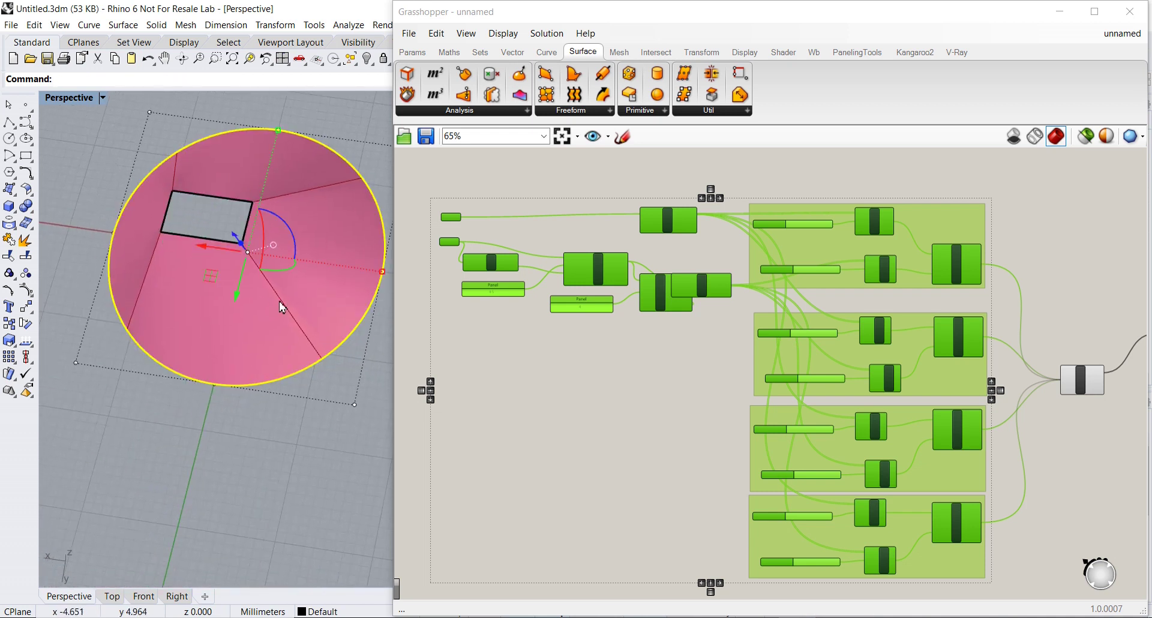
drag(237, 298, 237, 338)
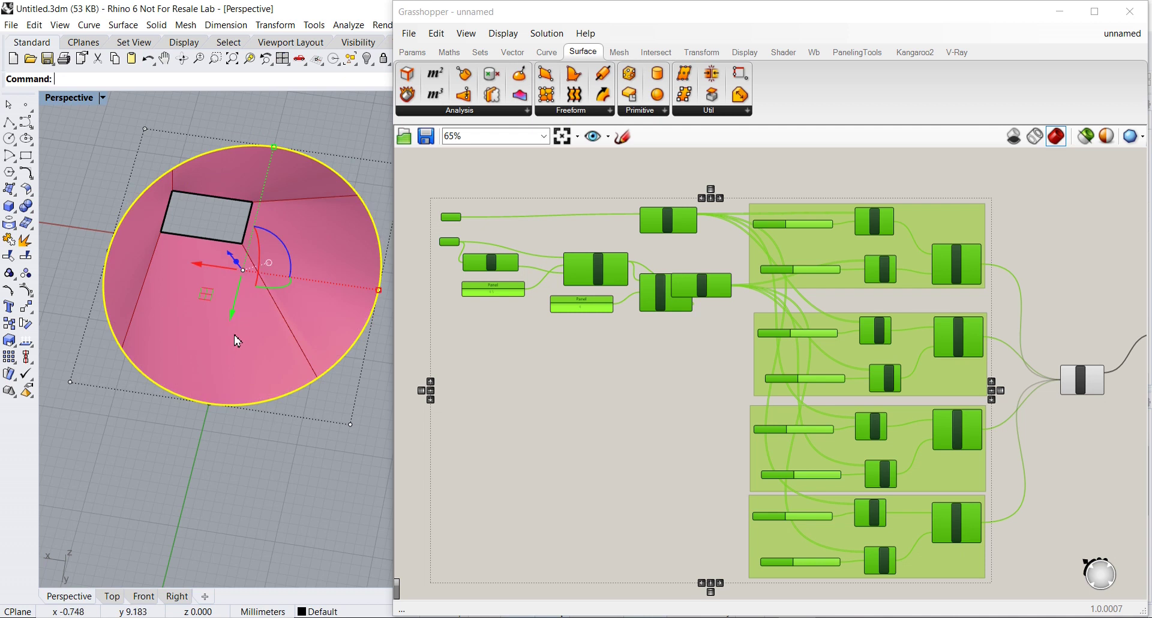
right_drag(240, 350, 283, 376)
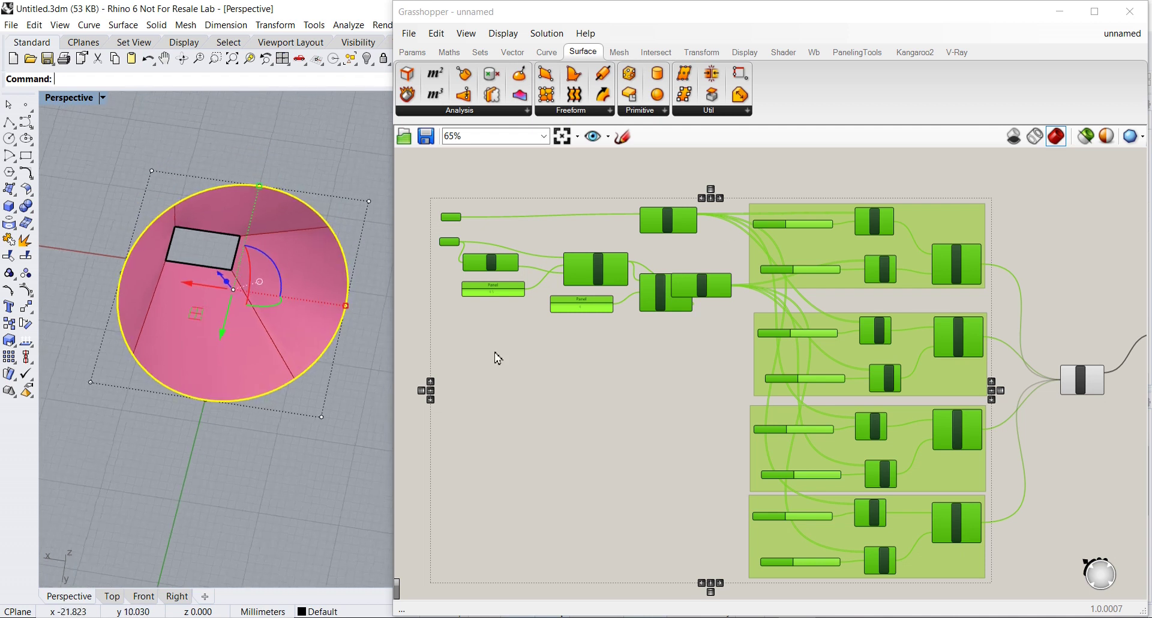
drag(736, 16, 394, 18)
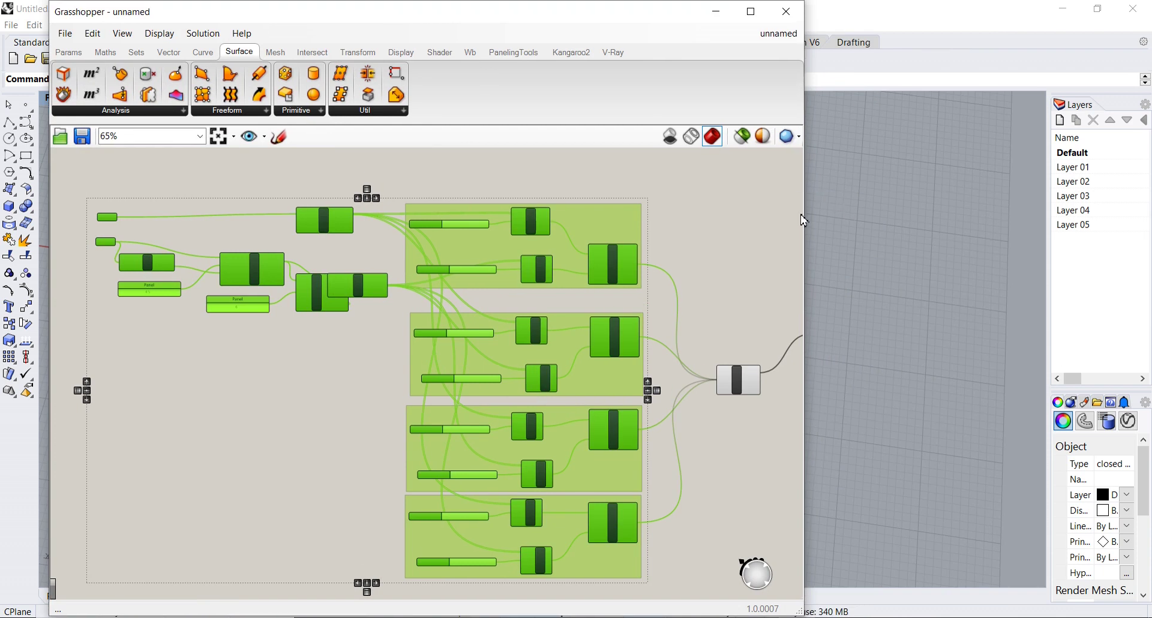
- Widen the Grasshopper window to the screen edge and collapse the component ribbon
drag(807, 214, 1148, 215)
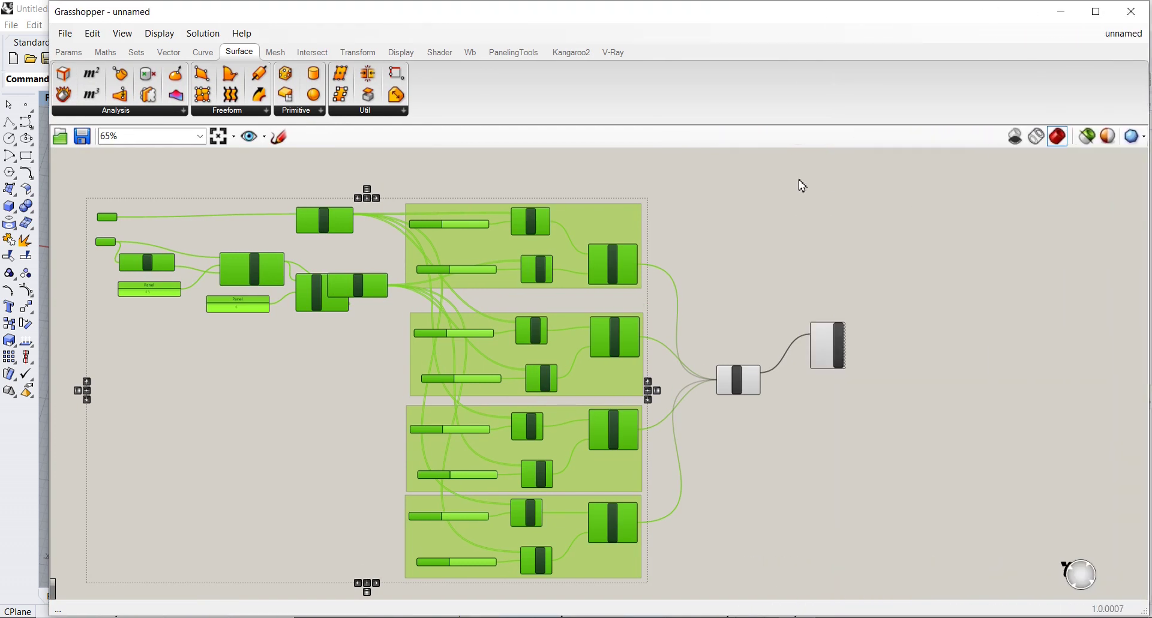
drag(713, 124, 711, 81)
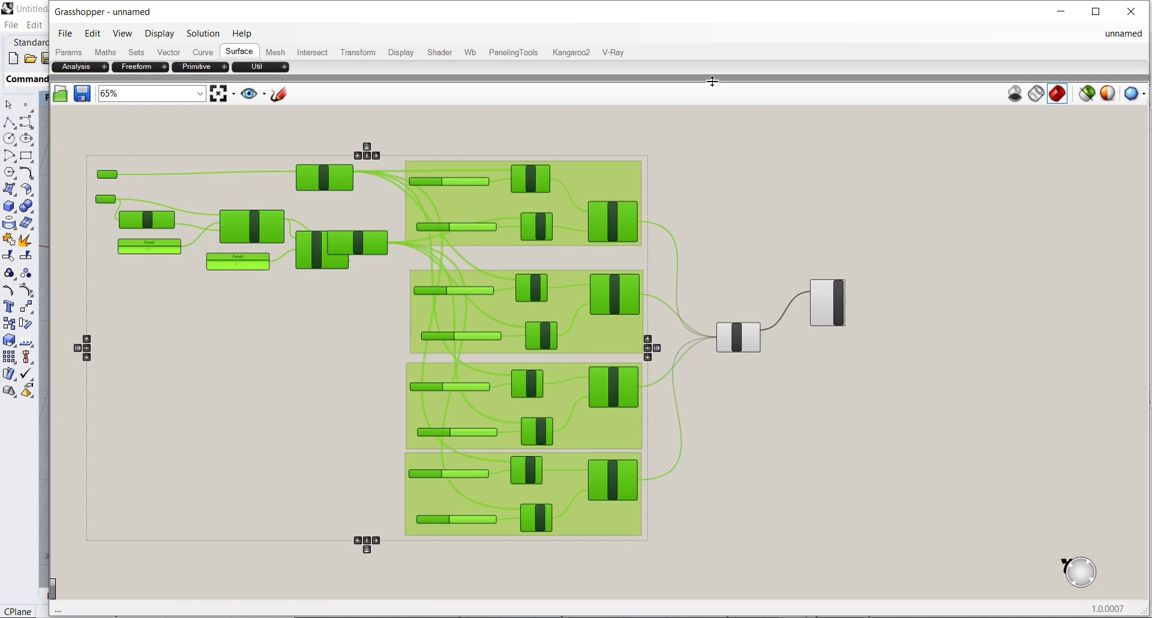
scroll(653, 217, up, 3)
right_drag(681, 219, 905, 224)
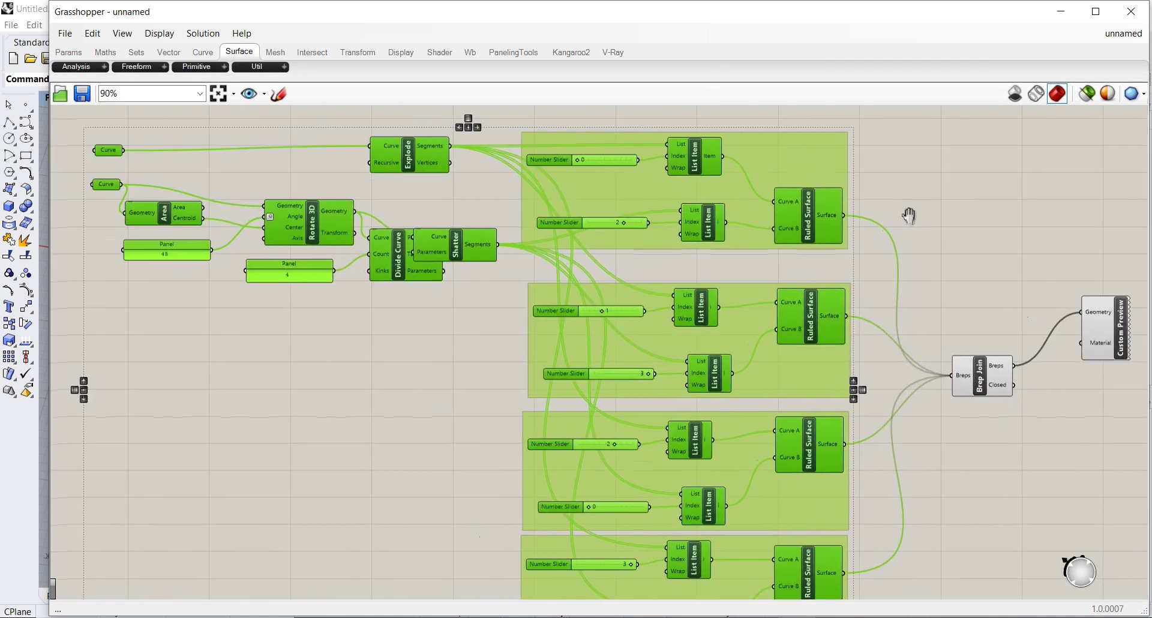
- Move Divide Curve below Shatter and shift the lower groups and bottom List Item up to close gaps
click(456, 348)
drag(407, 281, 384, 327)
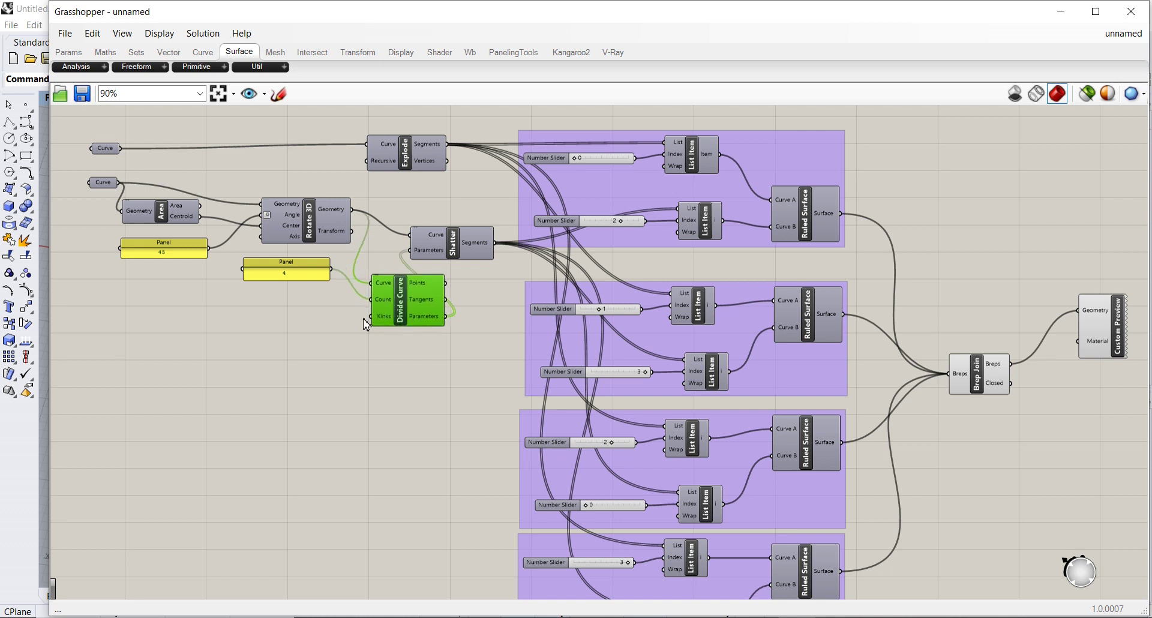
right_drag(456, 389, 457, 369)
drag(673, 313, 673, 293)
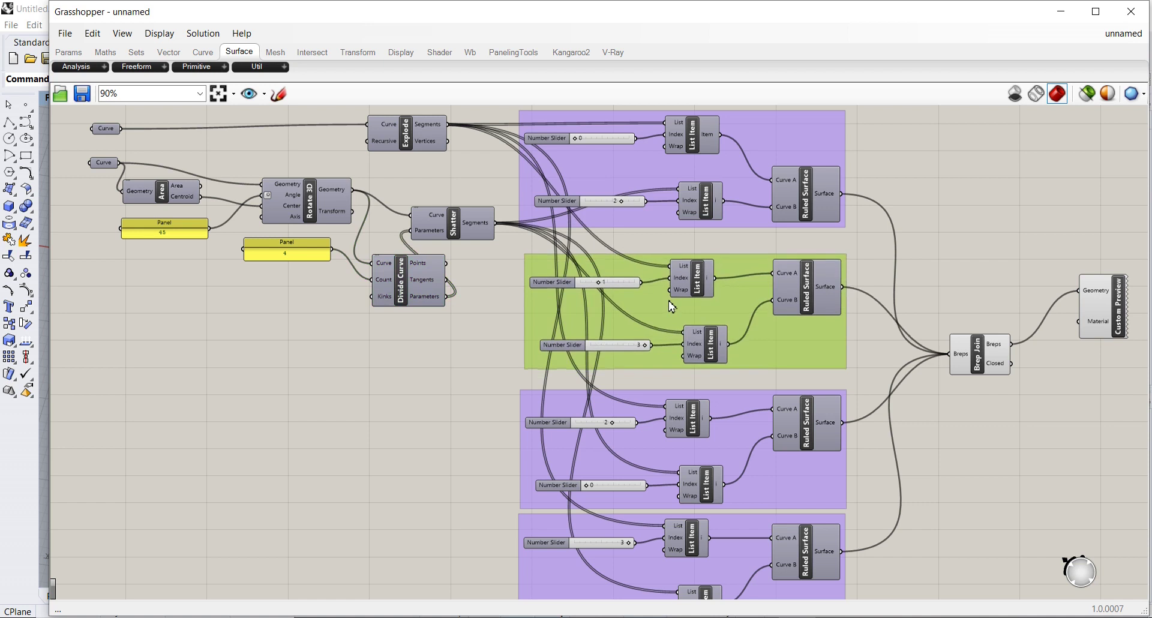
drag(736, 404, 734, 382)
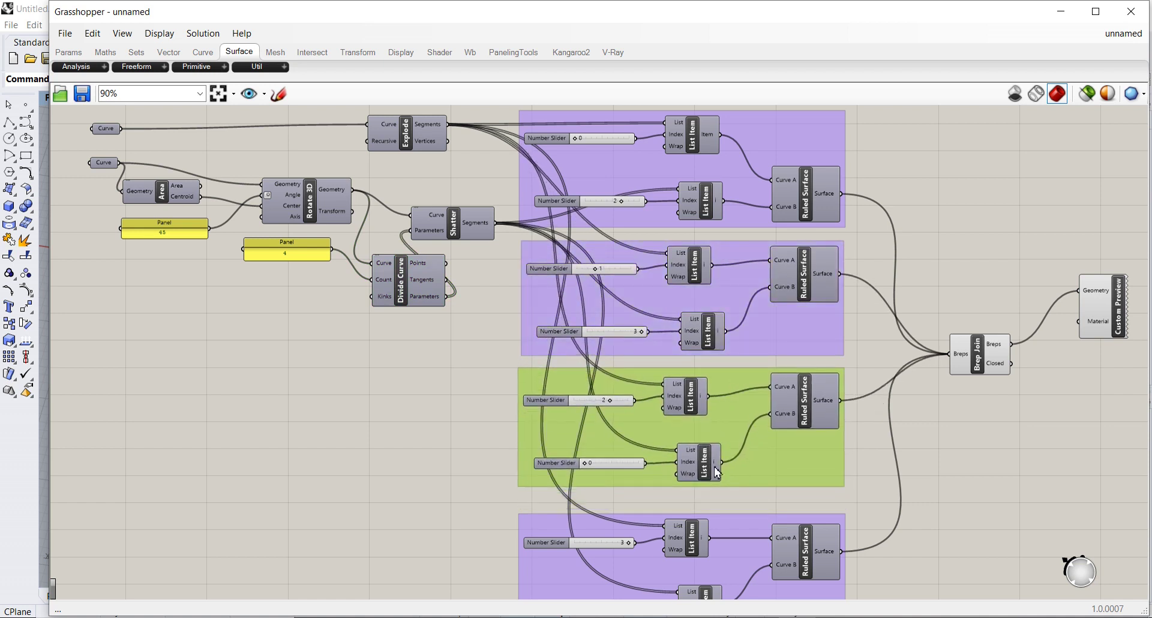
drag(732, 522, 733, 506)
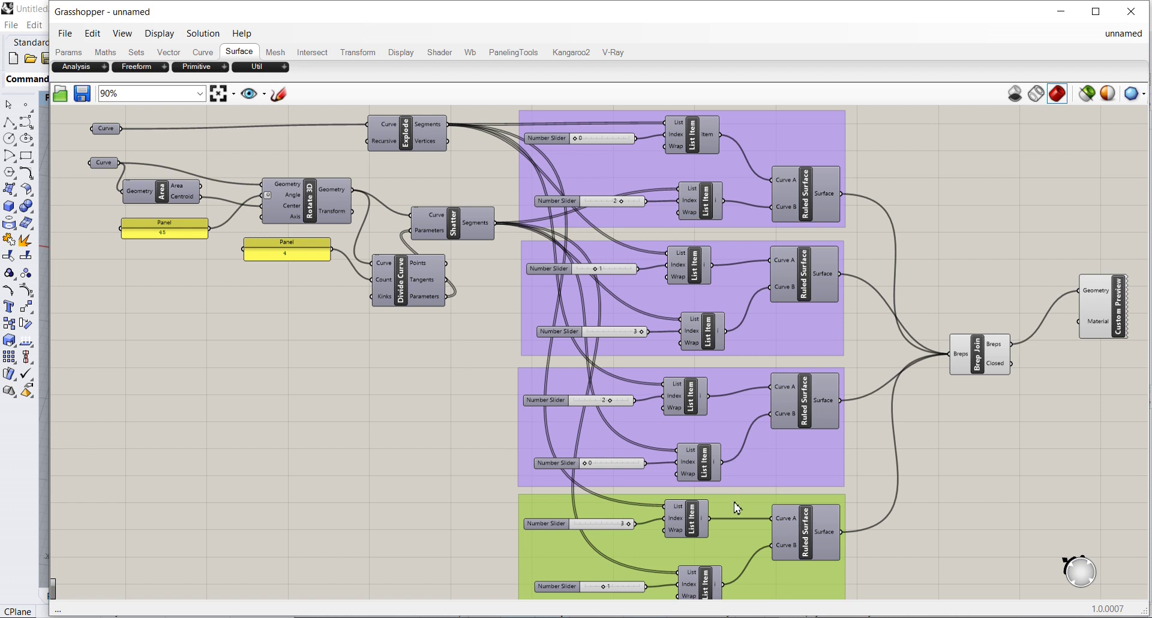
drag(703, 579, 700, 571)
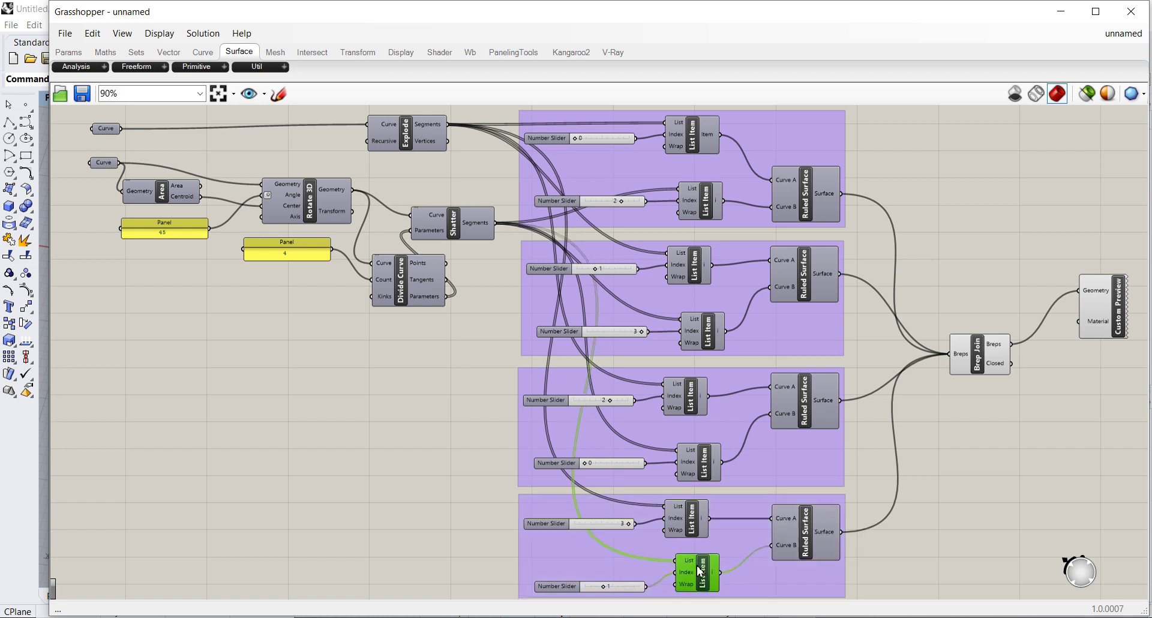
click(961, 507)
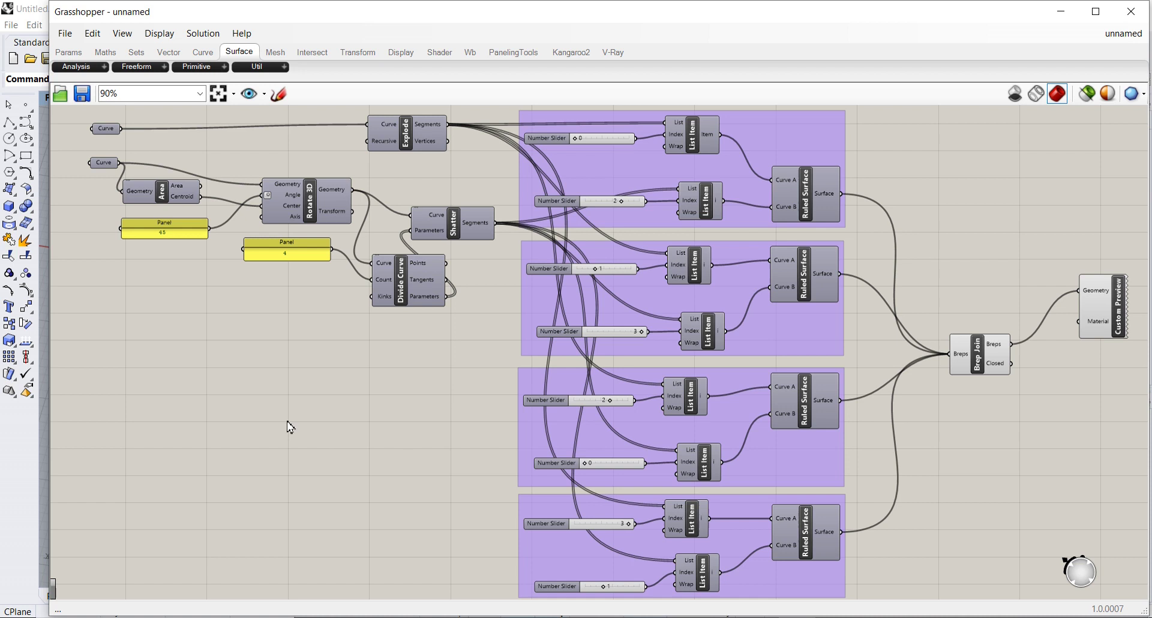